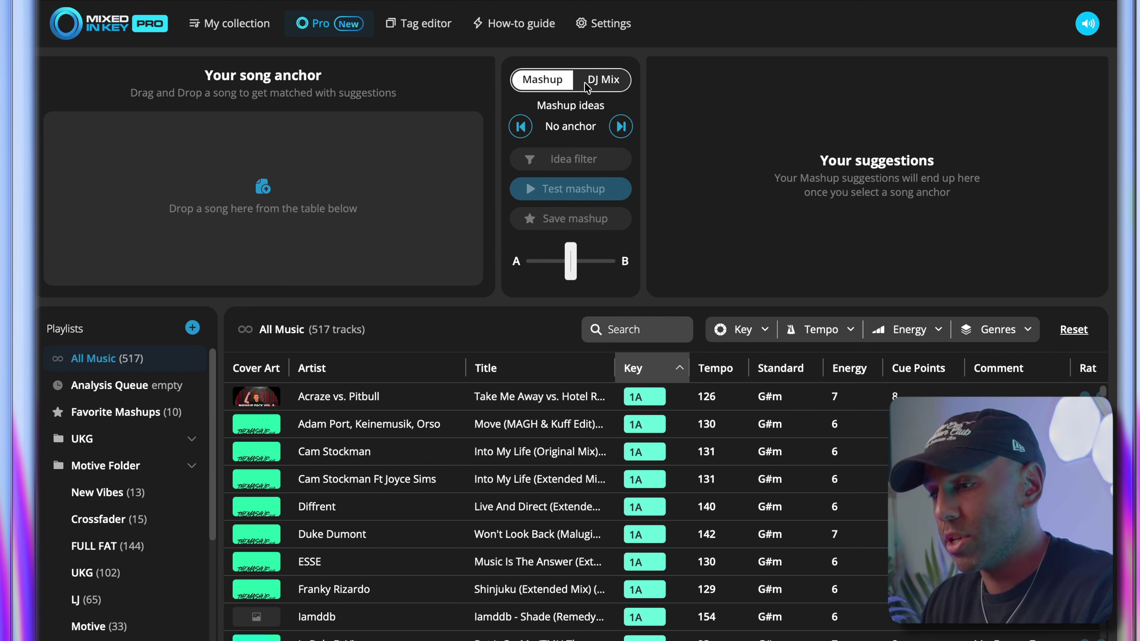
Switch to DJ Mix mode and browse the 2026 playlist for an anchor track.
left_click(598, 84)
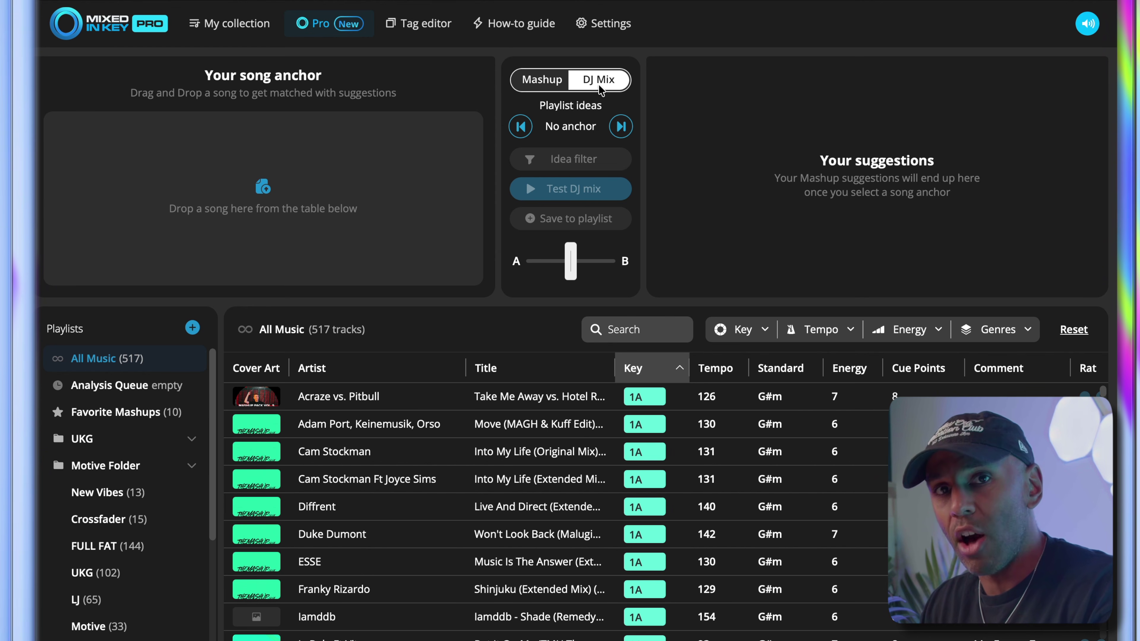
scroll(112, 553, "down", 5)
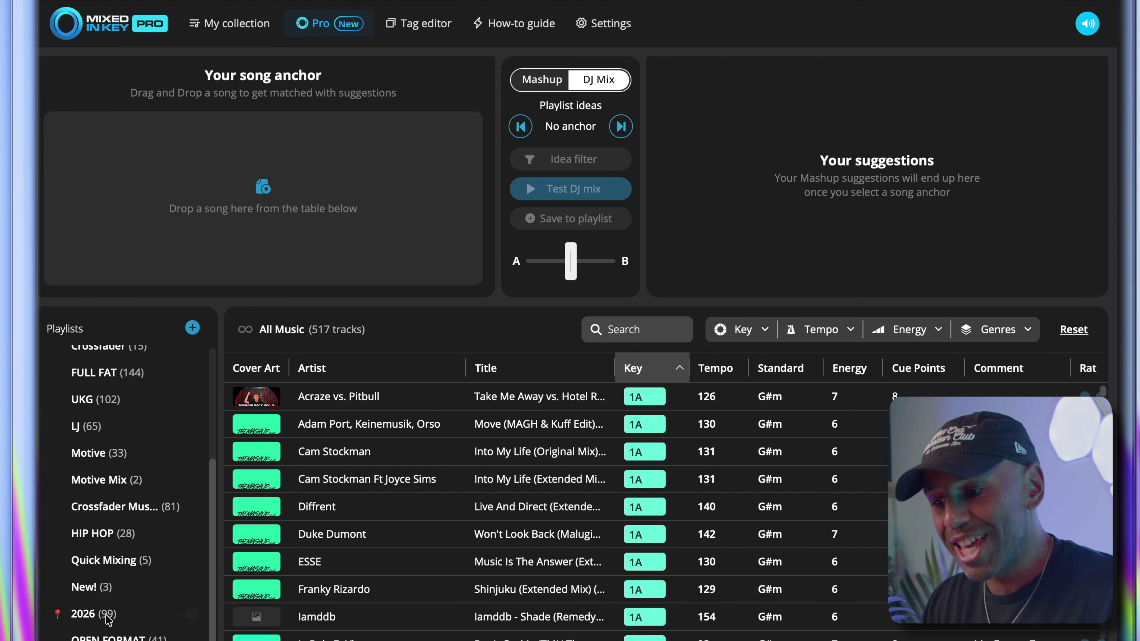
left_click(94, 619)
scroll(381, 591, "down", 2)
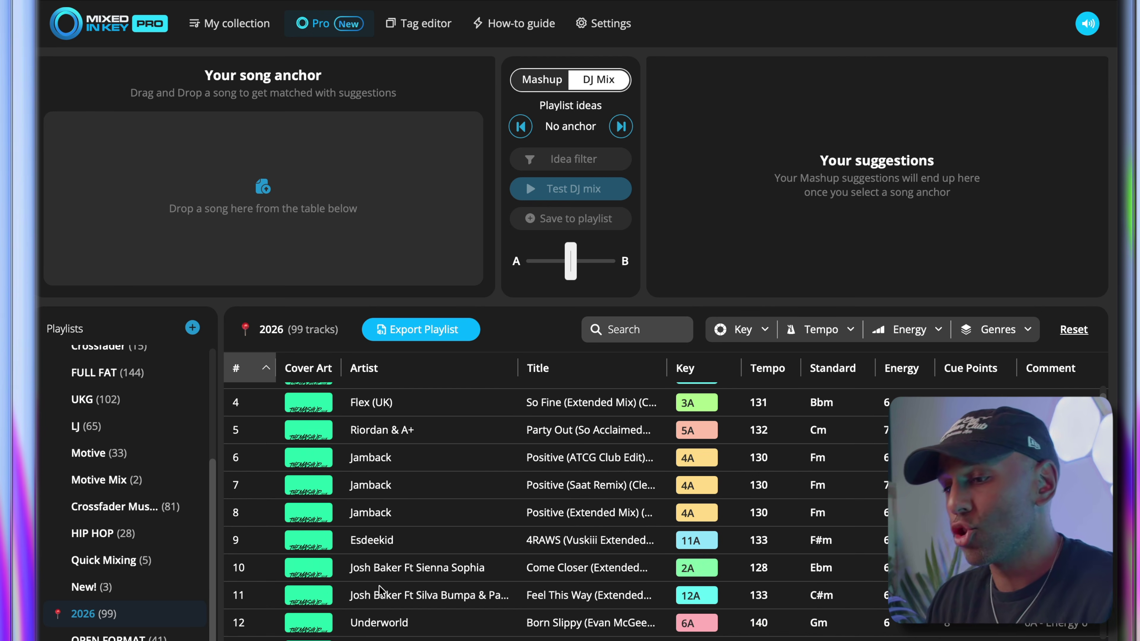
scroll(466, 598, "down", 2)
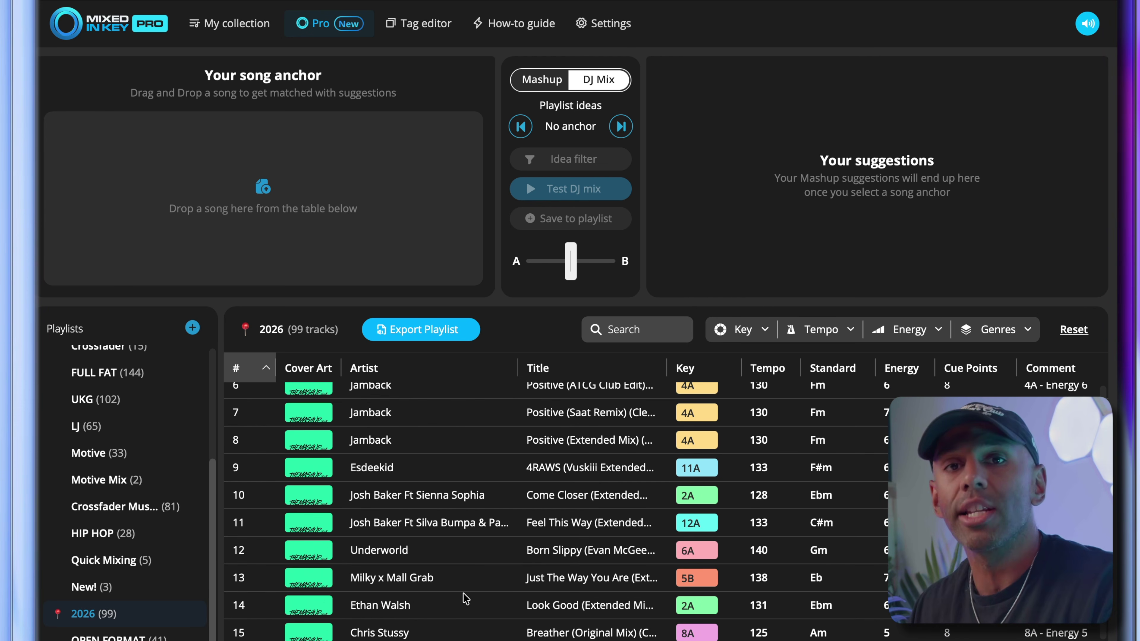
scroll(463, 598, "up", 4)
scroll(464, 598, "down", 9)
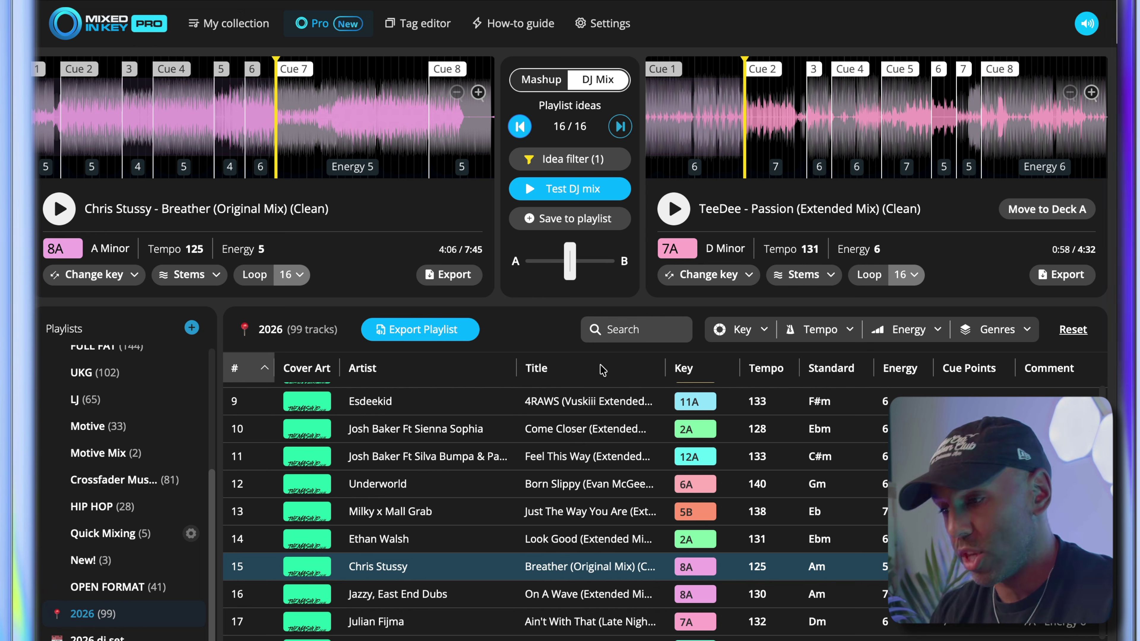
Check the source playlists in the idea filter and save it with only the 2026 playlist selected.
left_click(573, 159)
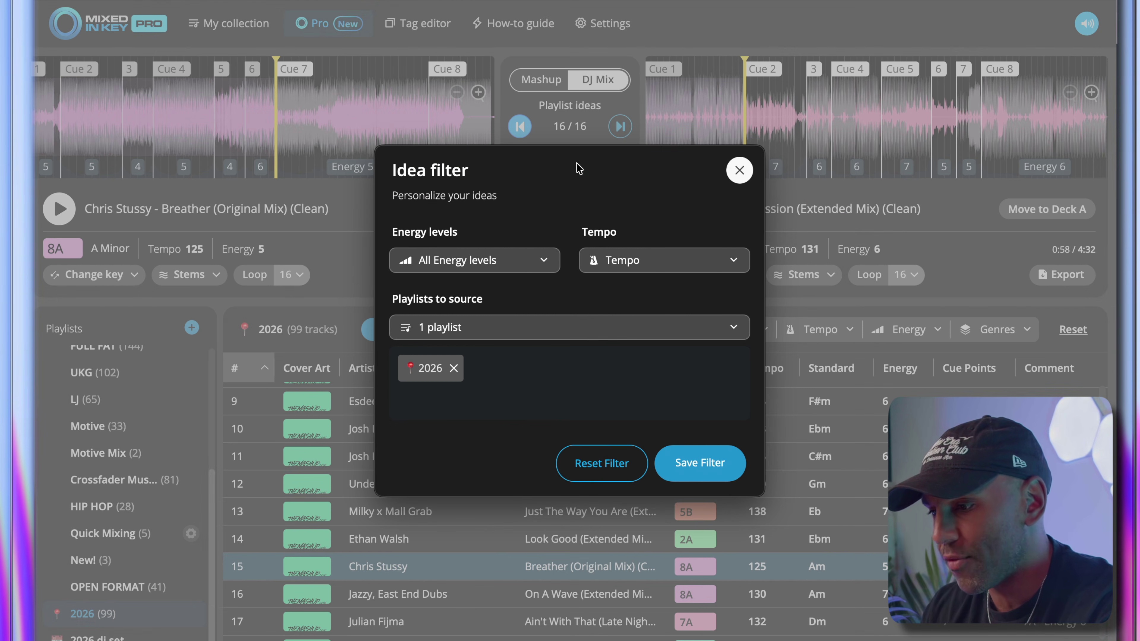
left_click(569, 325)
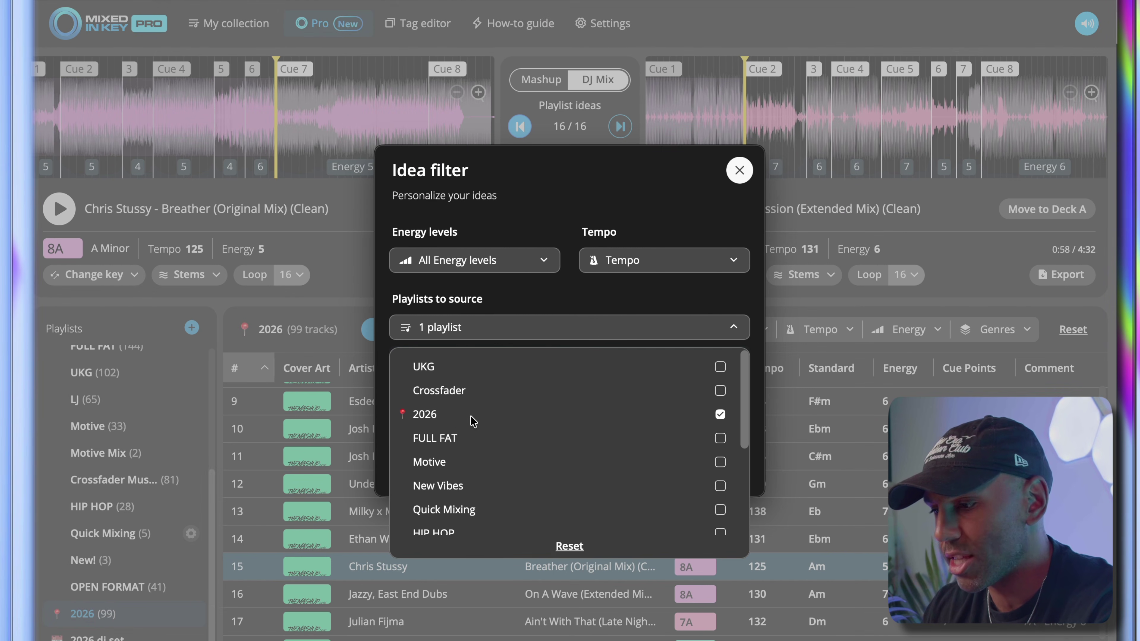
left_click(523, 301)
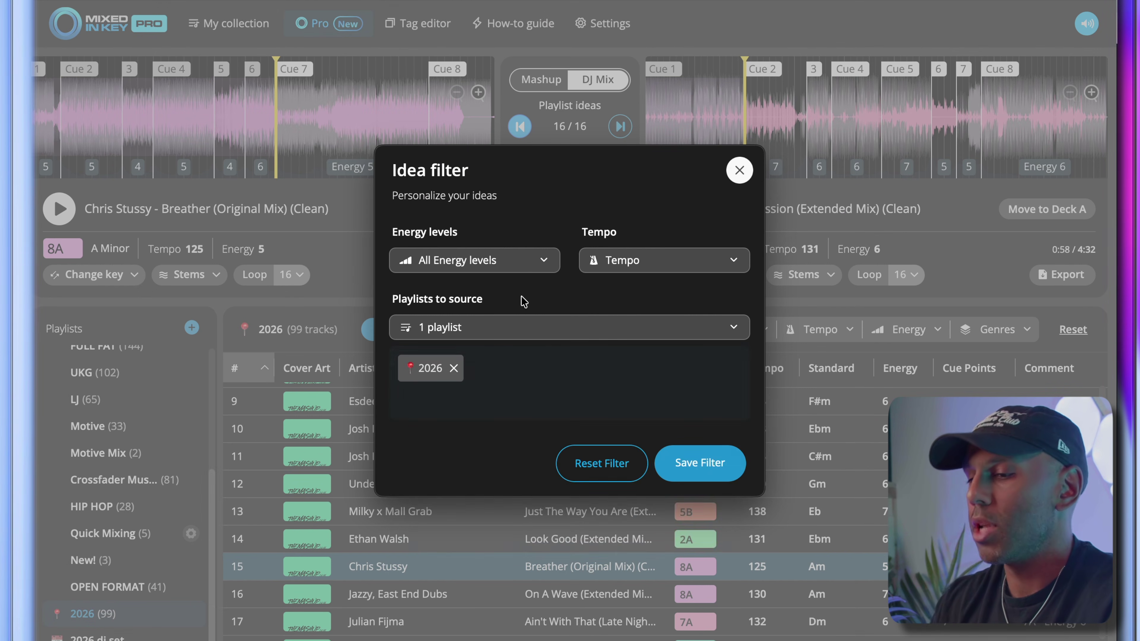
left_click(712, 465)
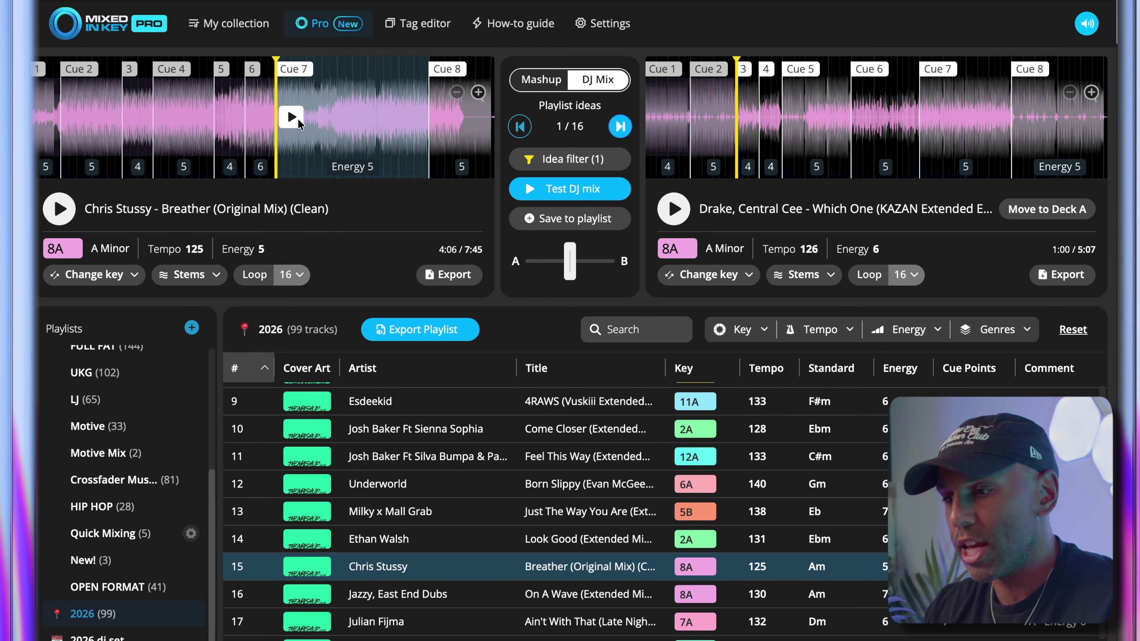
Audition Chris Stussy's Breather from cues 7, 5 and 4, and move its playback to cue 8.
left_click(298, 119)
left_click(232, 116)
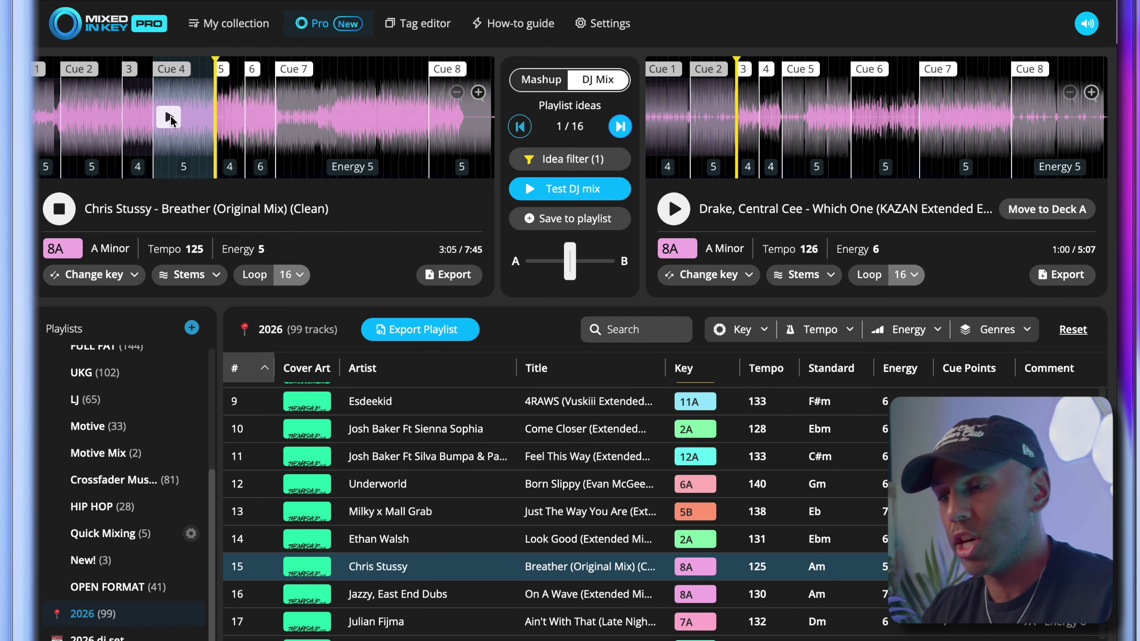
left_click(170, 115)
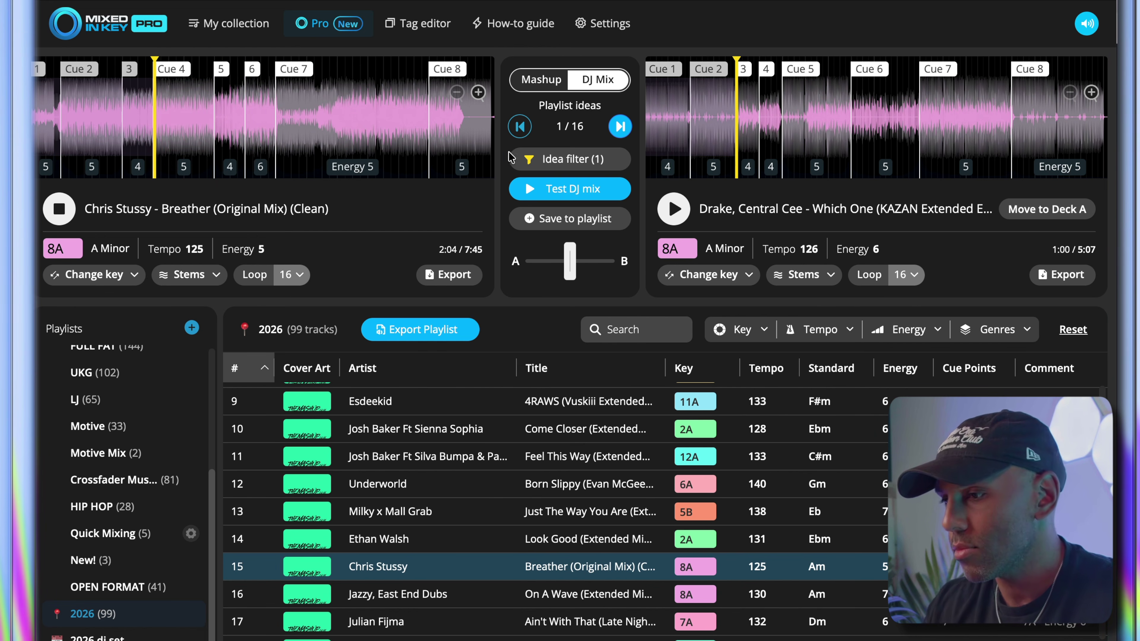
left_click(446, 116)
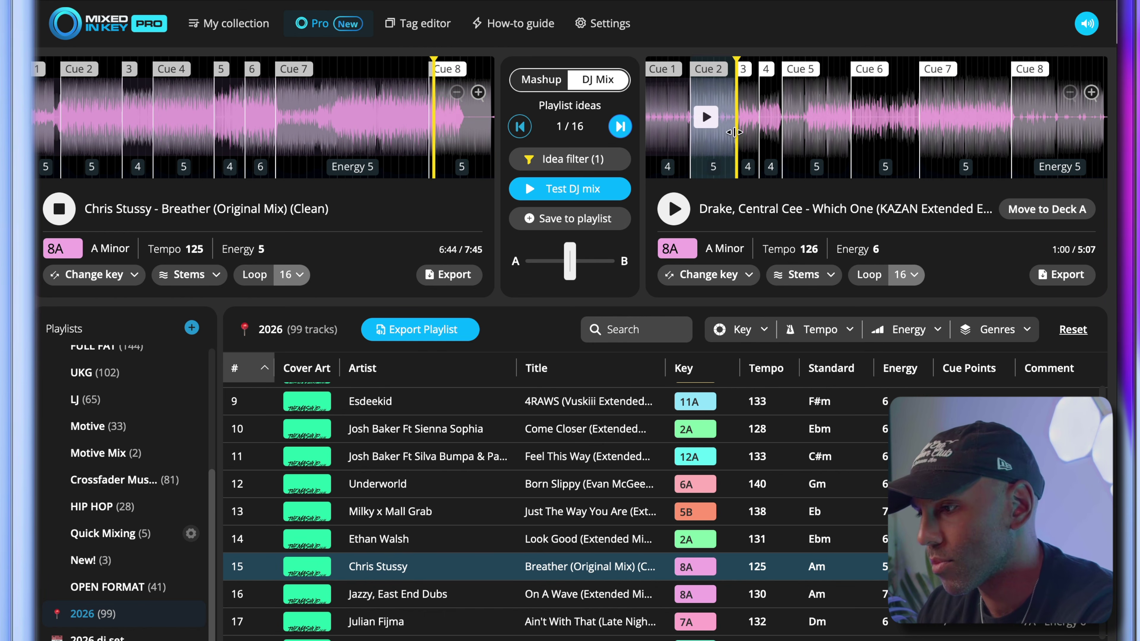
Test the mix of Breather from cue 8 with the suggested Which One track from cues 3 and 4, and stop playback.
left_click(743, 117)
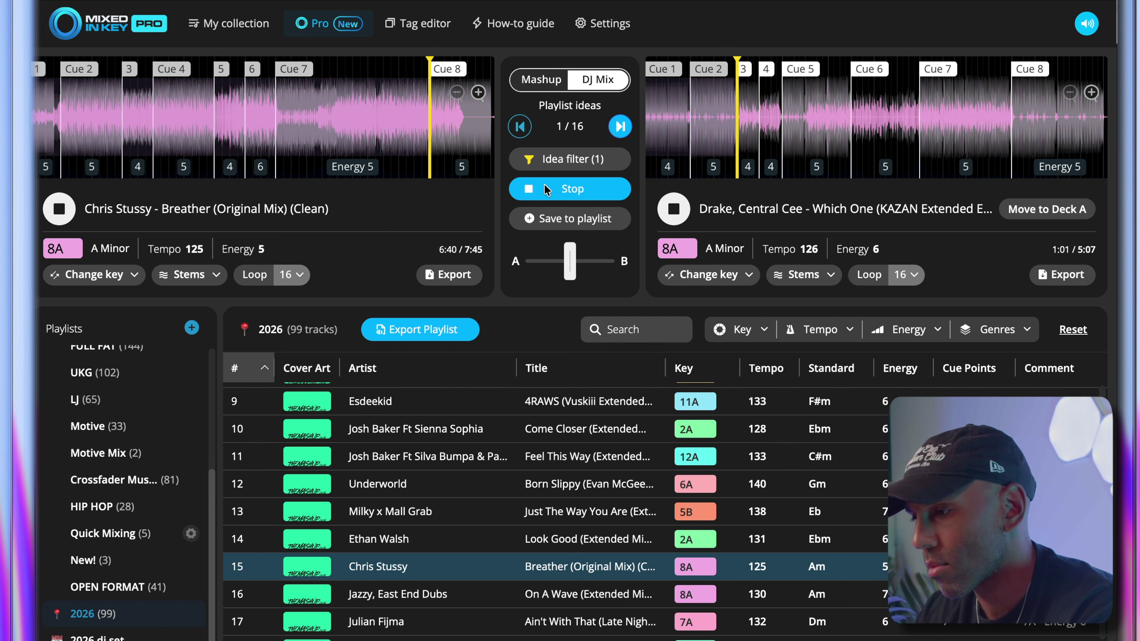
mouse_move(786, 101)
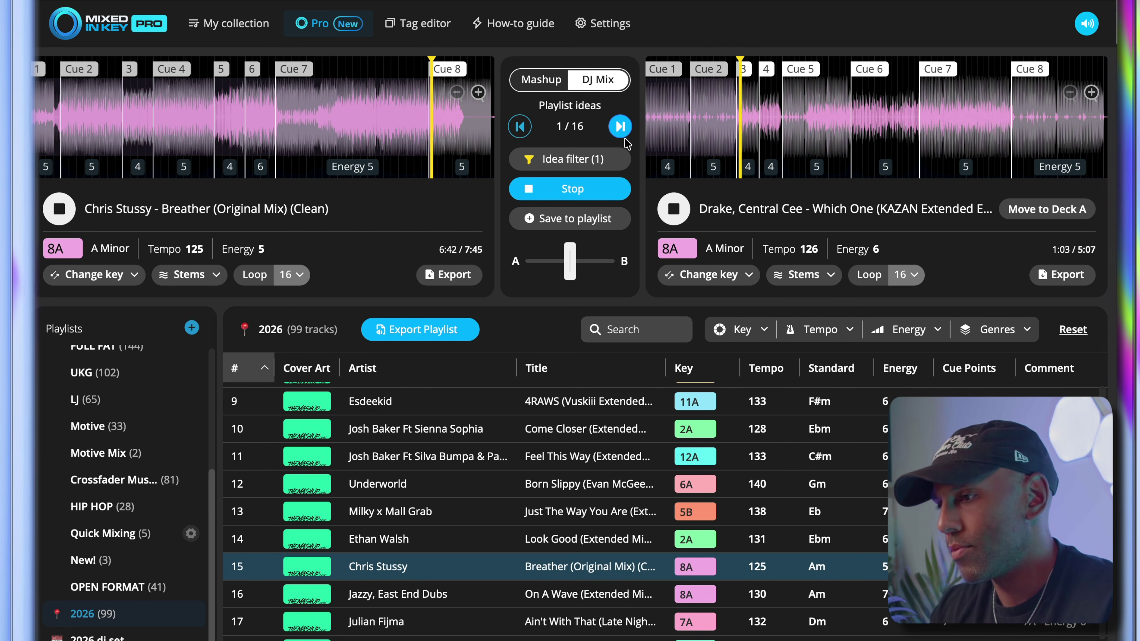
left_click(775, 119)
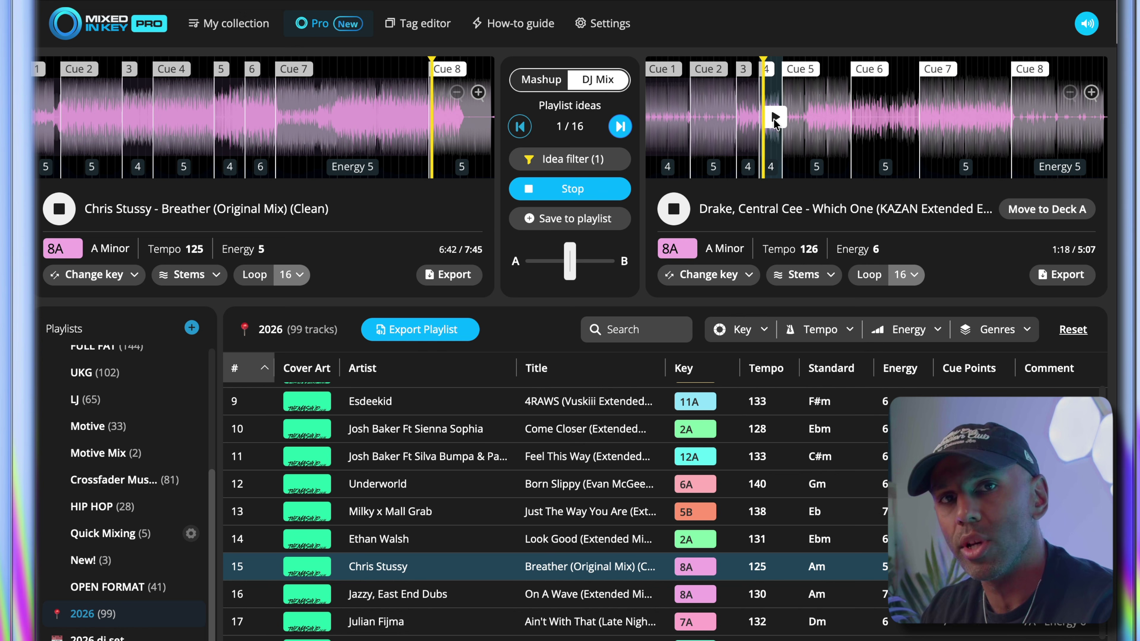
mouse_move(748, 155)
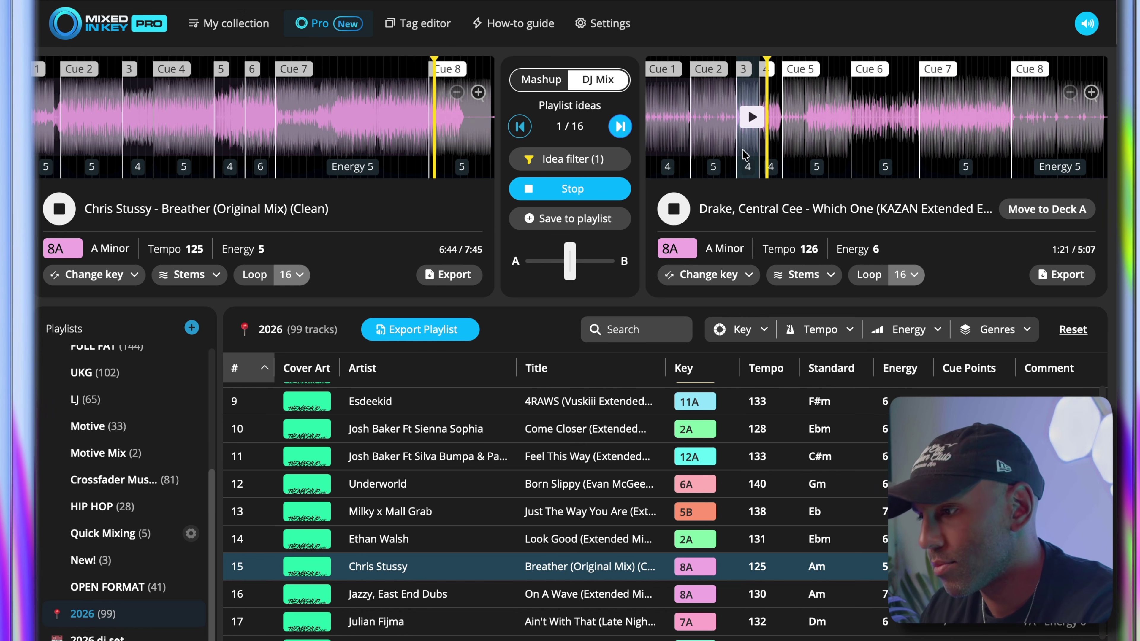
left_click(581, 187)
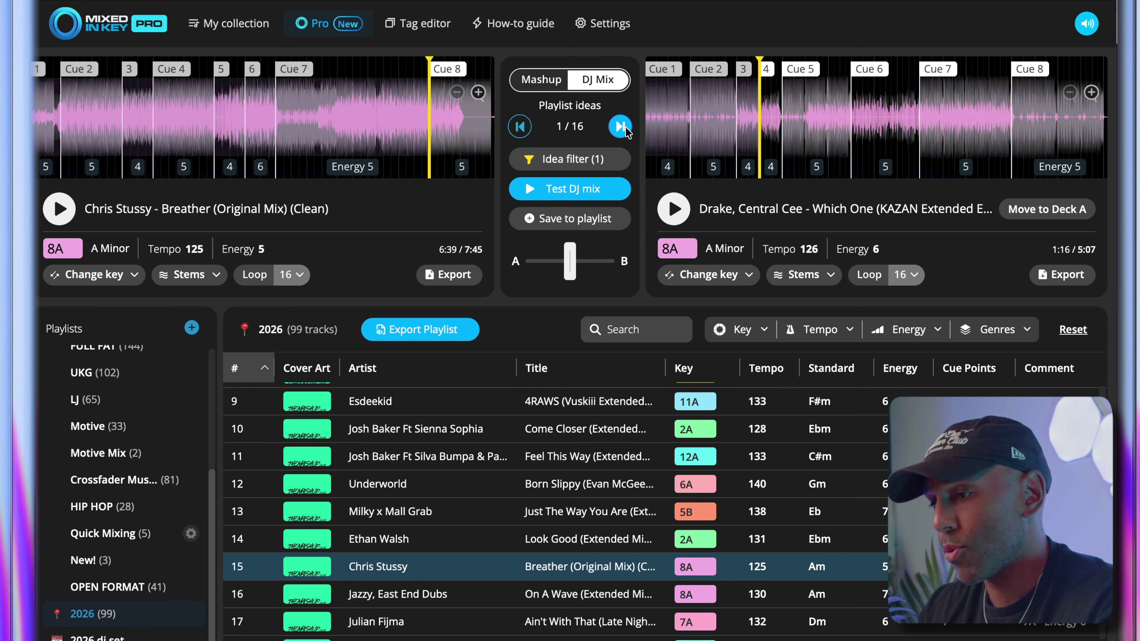
Go to the fourth playlist idea, Lykke Li's I Follow Rivers, and test its mix with Breather, stopping playback at the end.
left_click(621, 127)
left_click(621, 127)
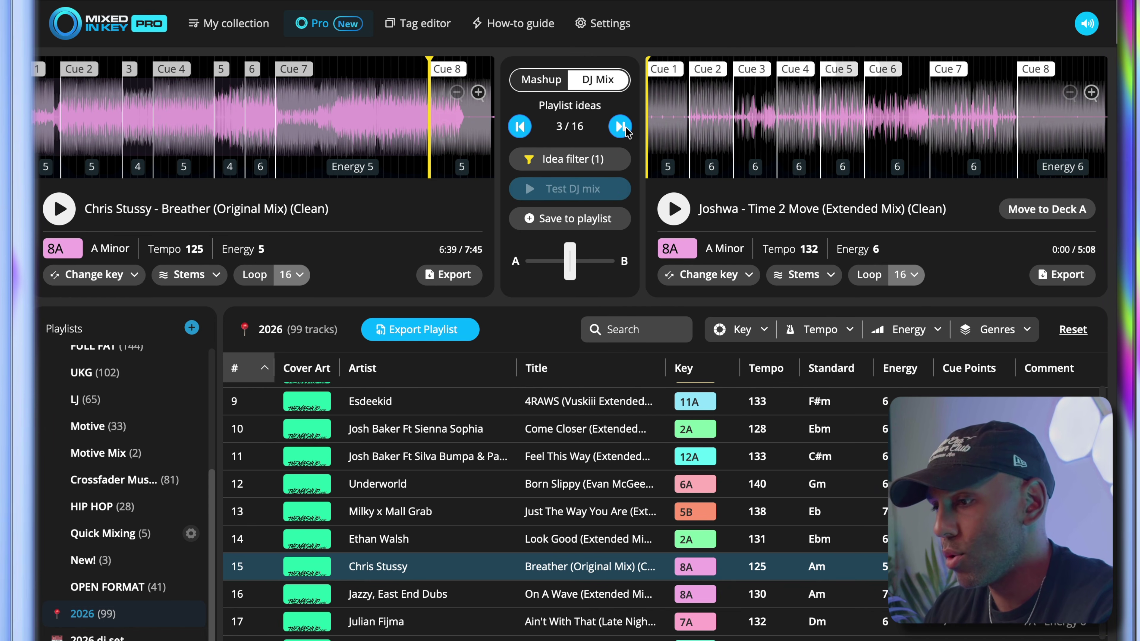
left_click(621, 126)
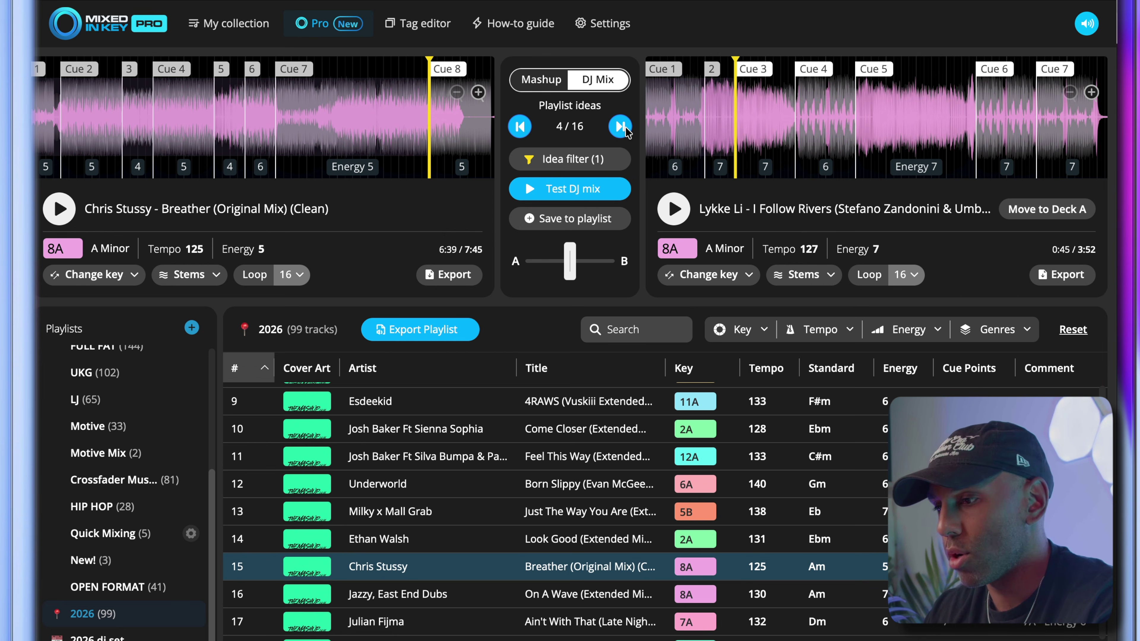
left_click(533, 189)
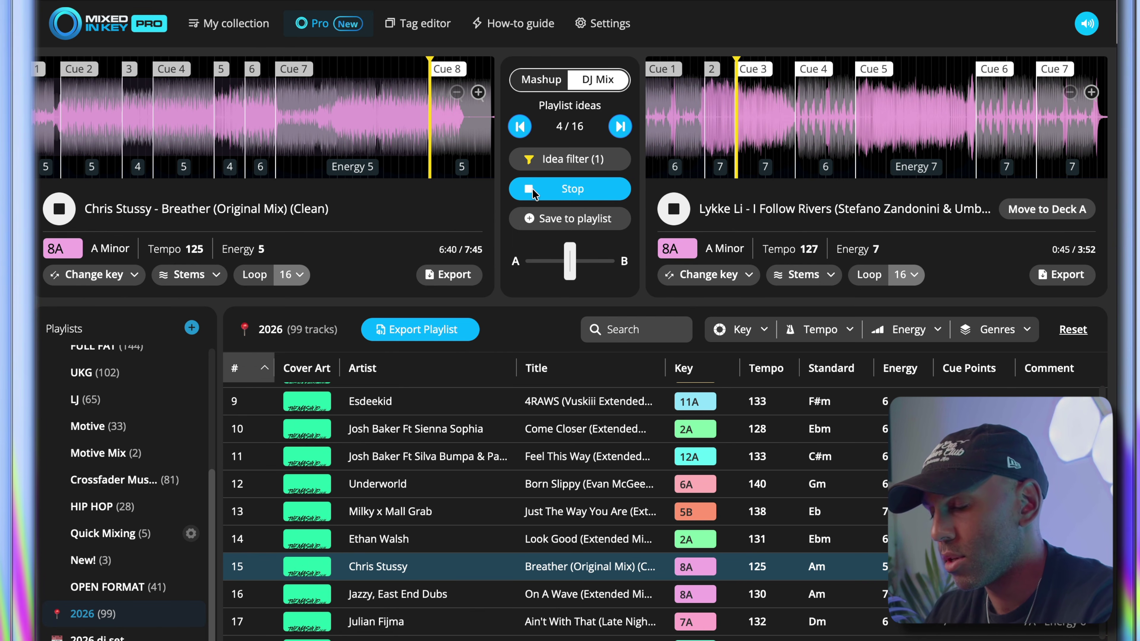
left_click(551, 187)
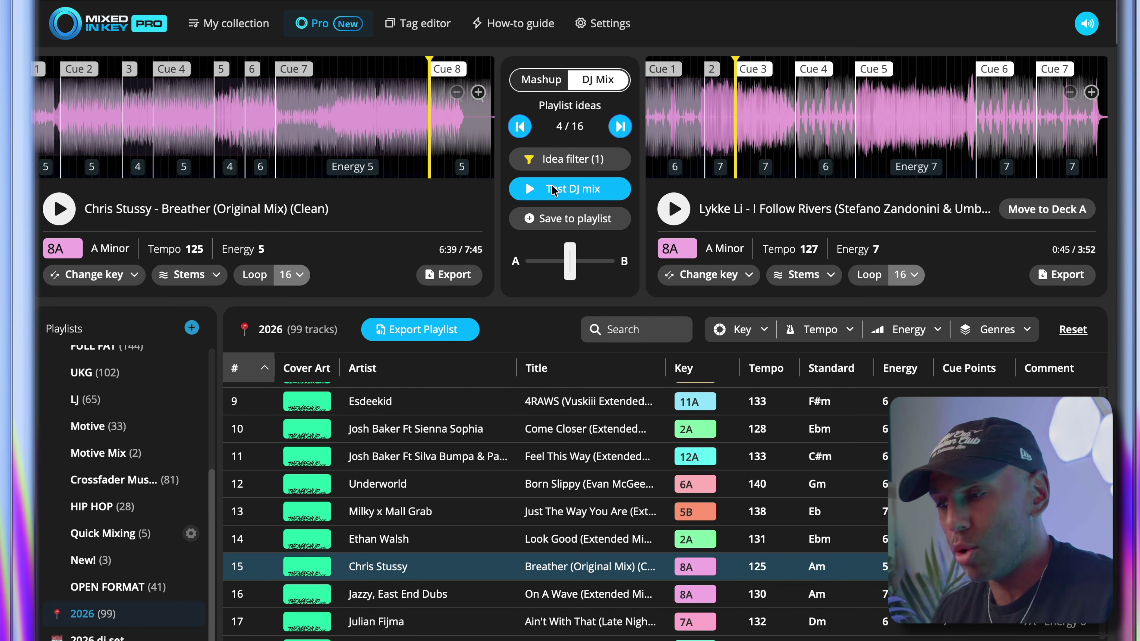
Go to the sixth playlist idea, On A Wave, and test its mix from cue 3 with Breather, stopping playback at the end.
left_click(555, 191)
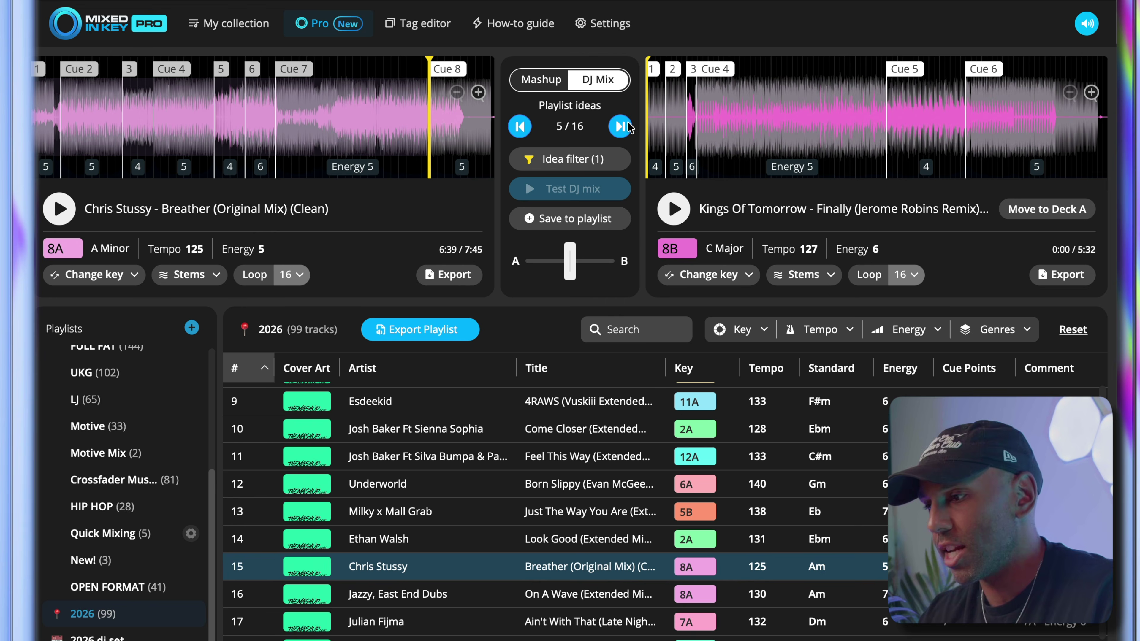
left_click(528, 129)
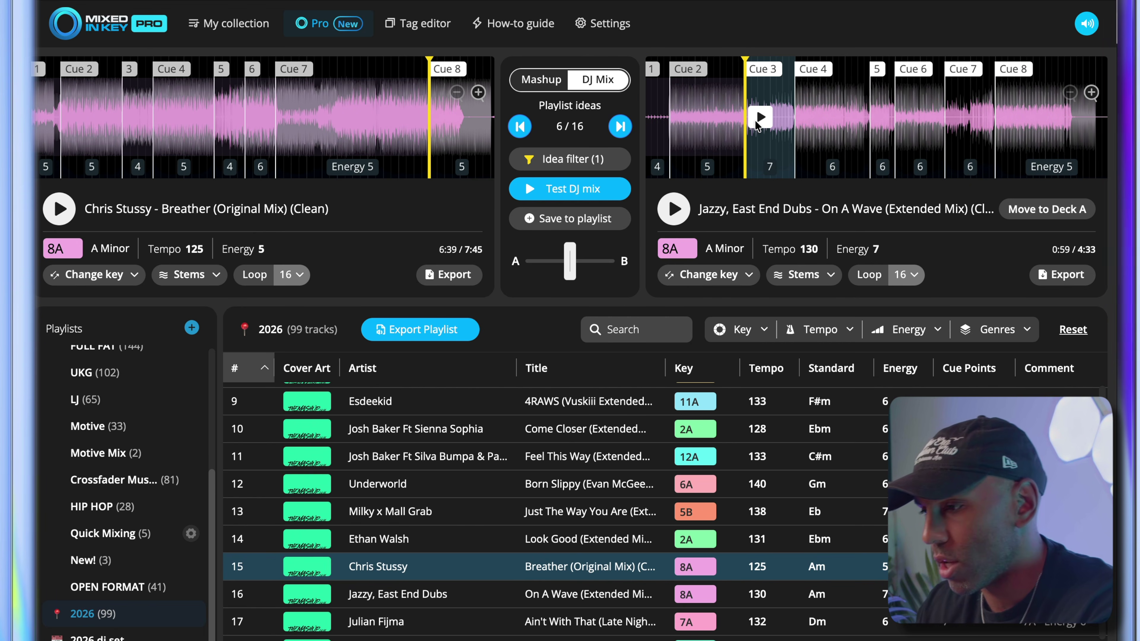
left_click(759, 118)
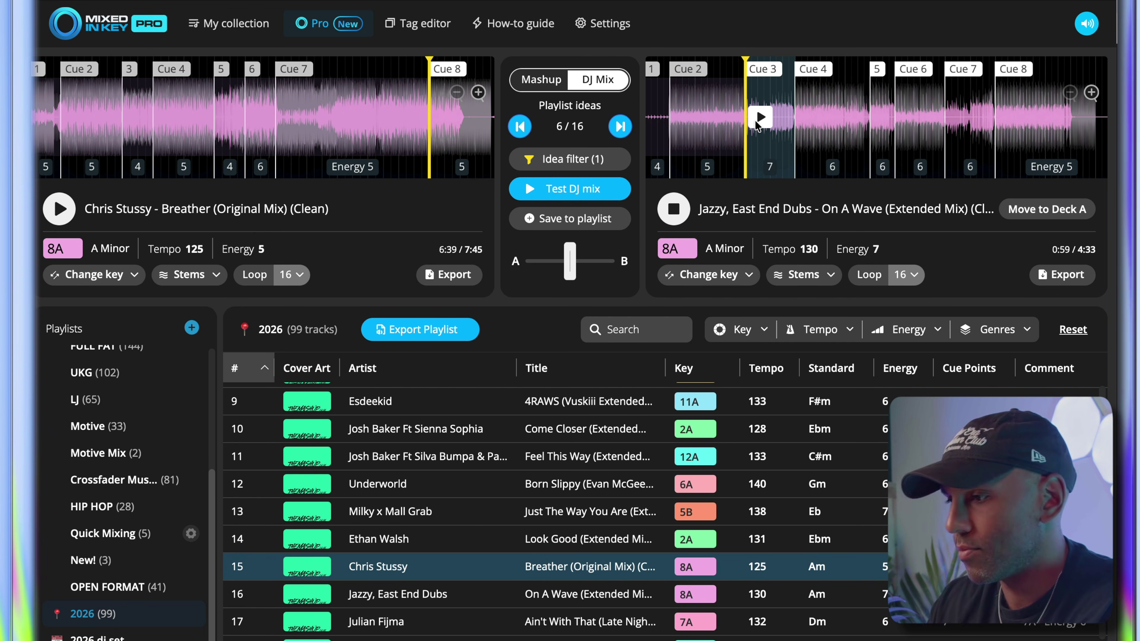
left_click(550, 190)
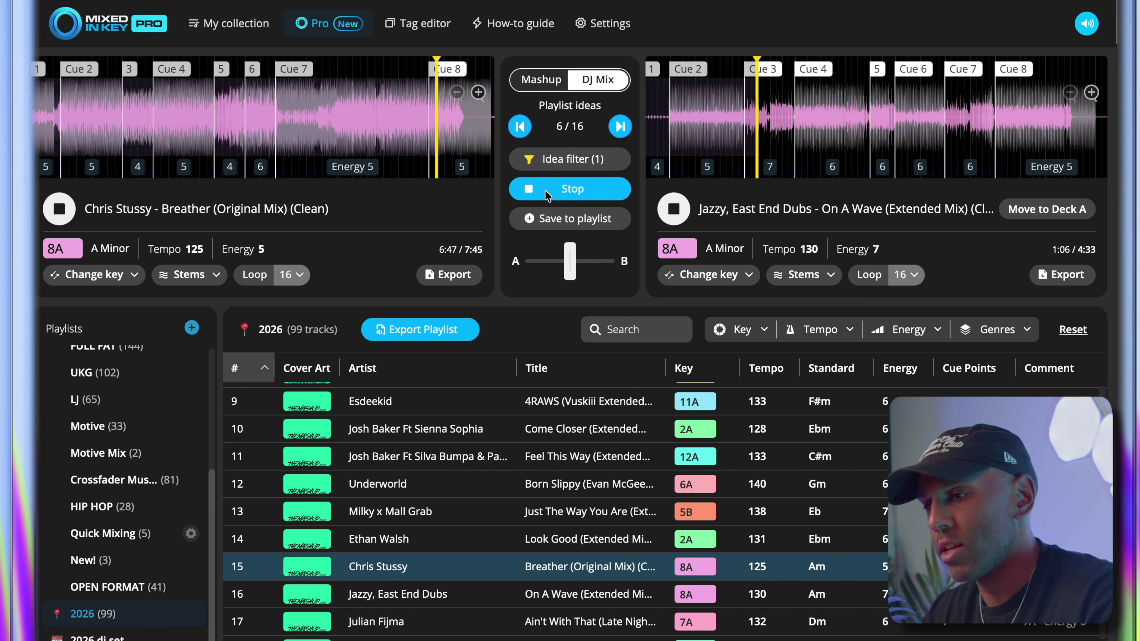
left_click(548, 190)
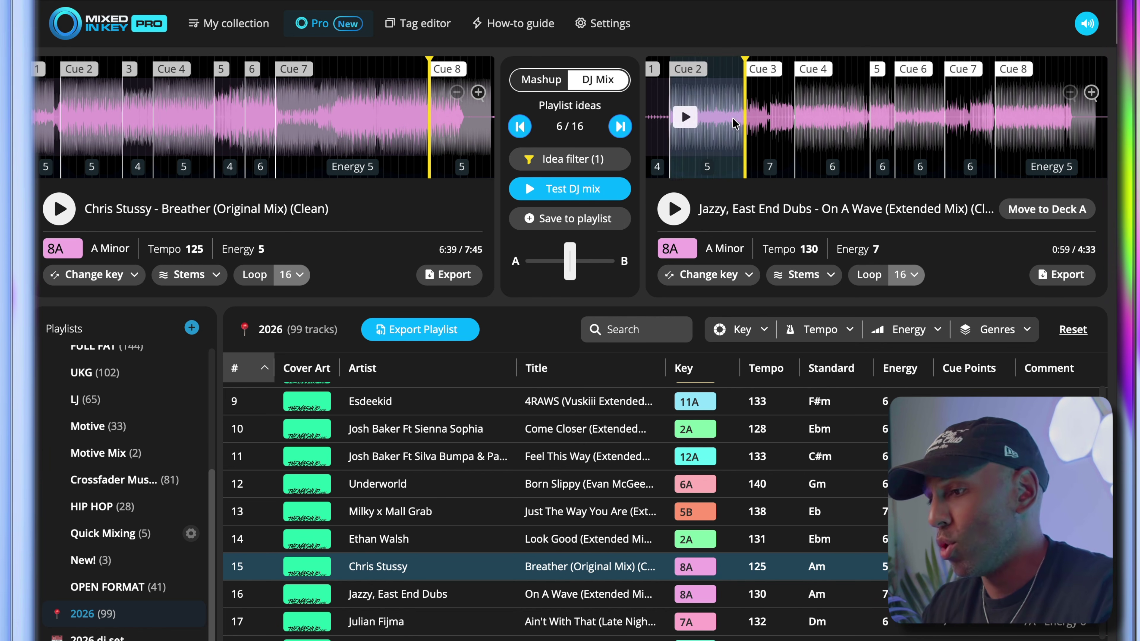
Open the 2026 dj set playlist and save the Breather and On A Wave pairing to it.
mouse_move(756, 124)
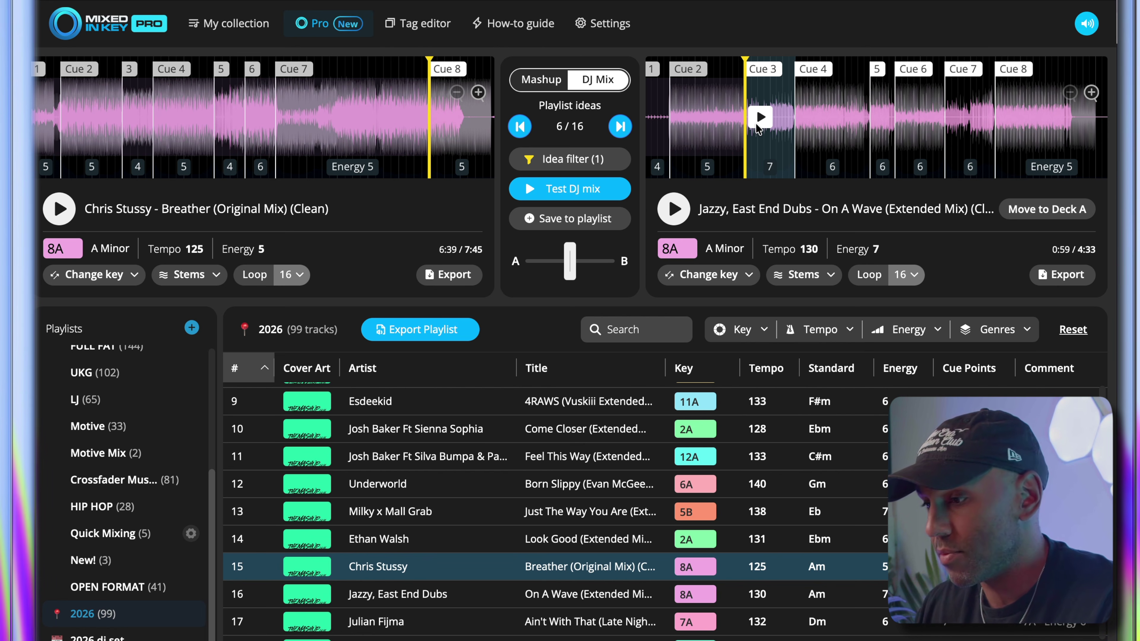
left_click(104, 637)
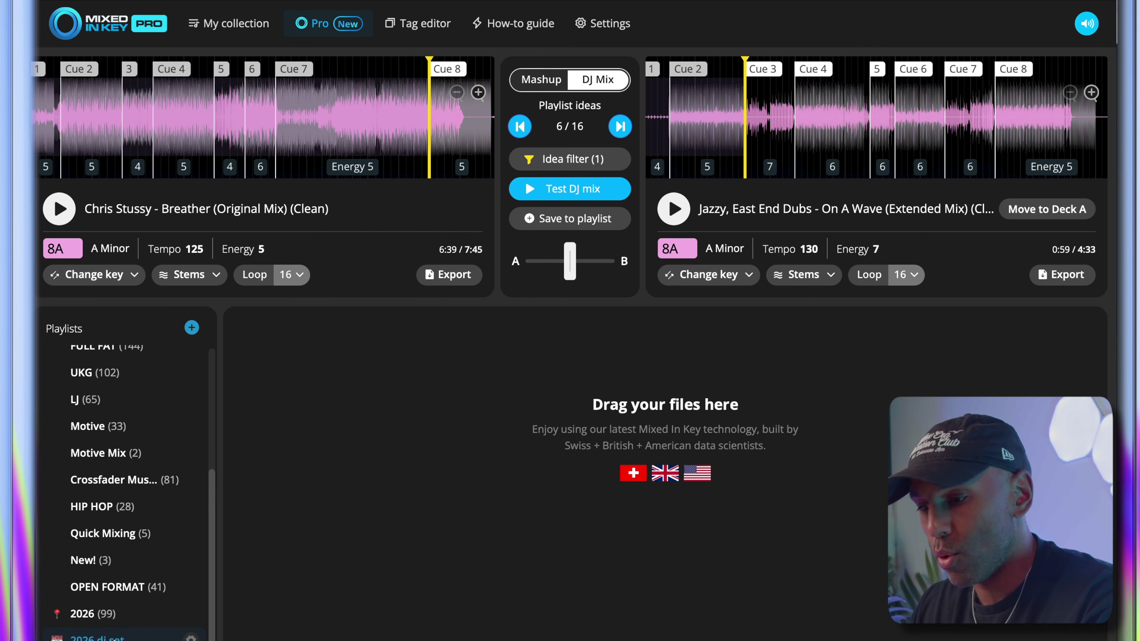
left_click(192, 328)
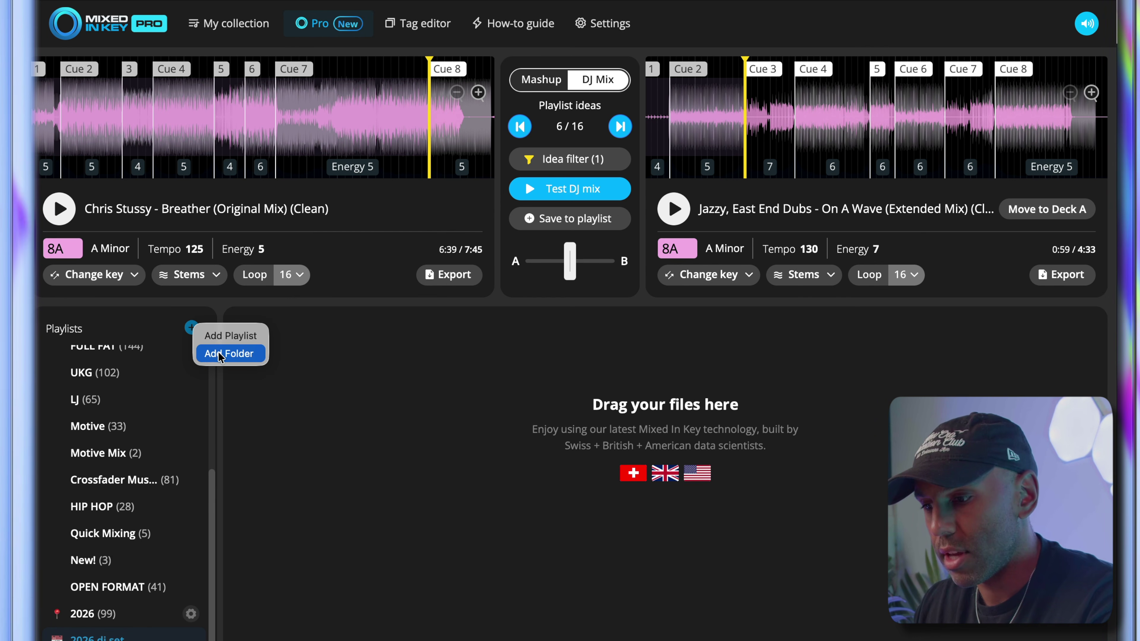
left_click(120, 638)
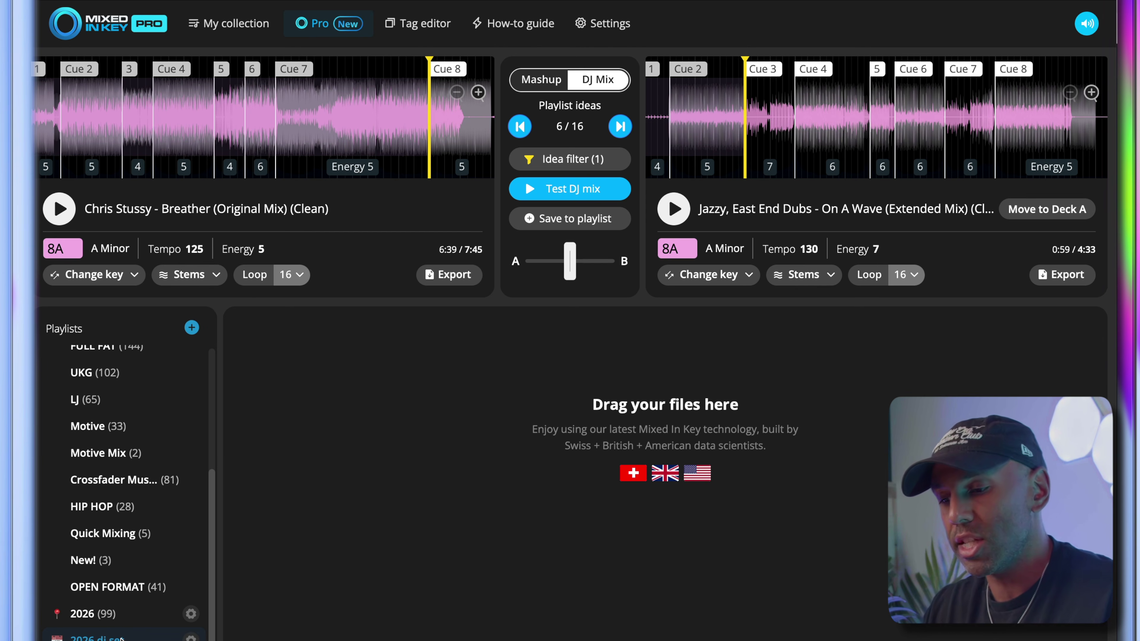
left_click(530, 220)
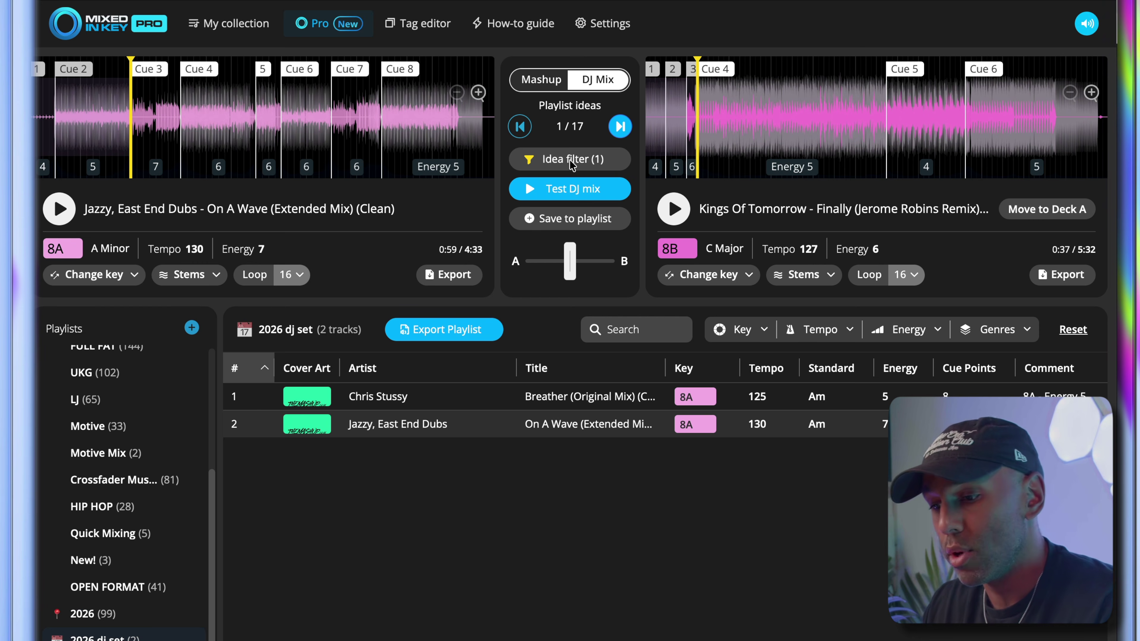
Test the mix of On A Wave with the suggested Finally (Jerome Robins Remix), jumping Finally to cue 5.
left_click(92, 614)
left_click(108, 637)
left_click(579, 189)
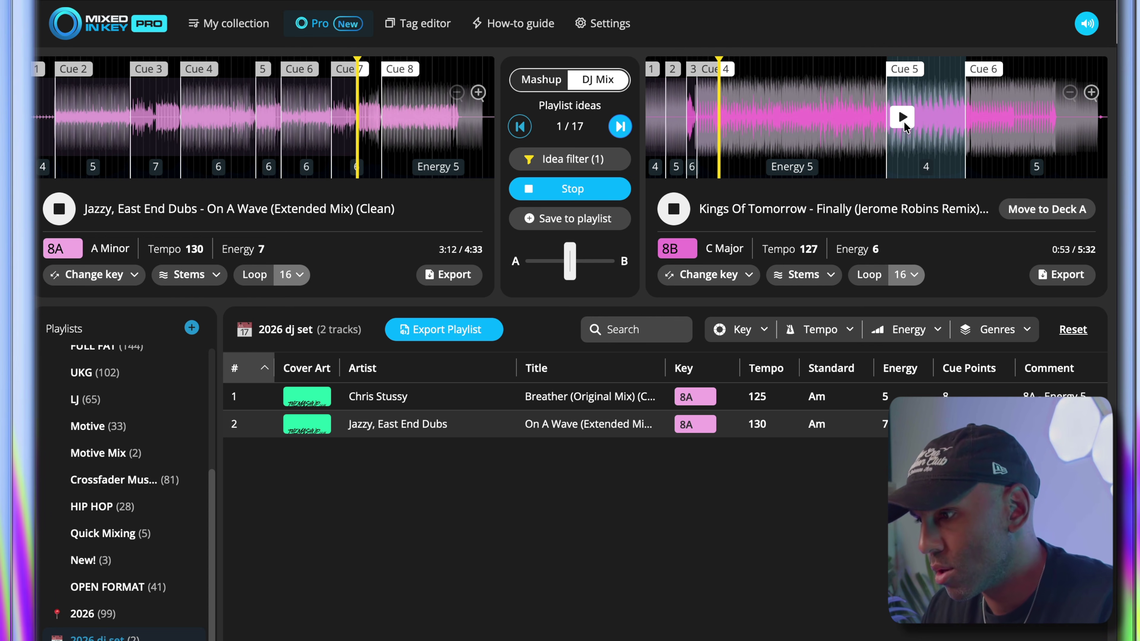
left_click(903, 119)
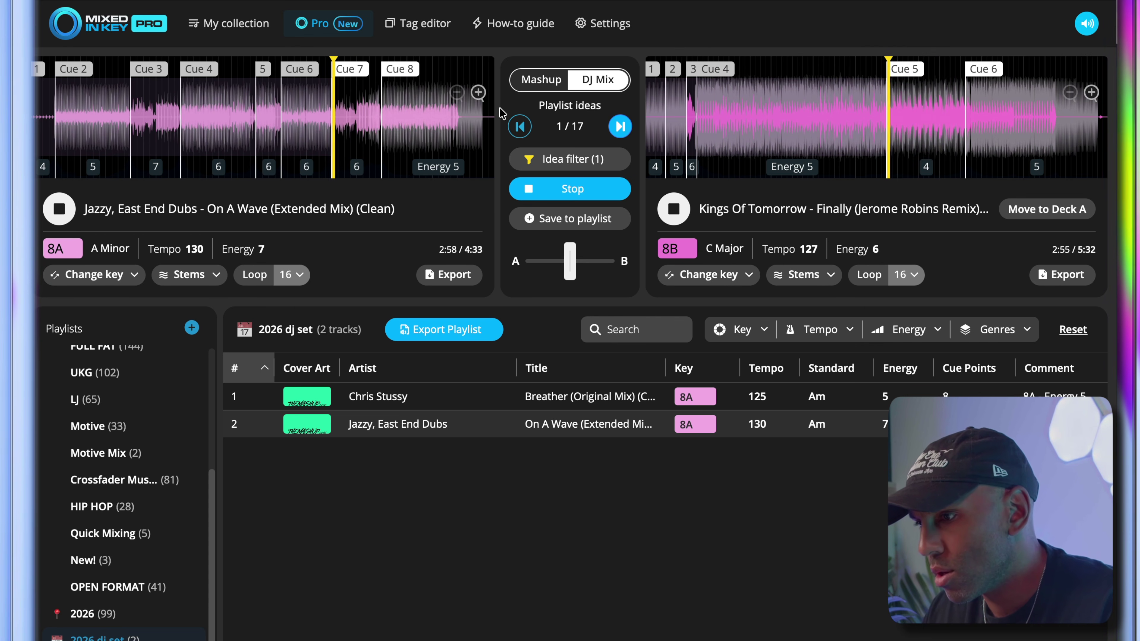
Test On A Wave from cue 8 with Finally from cue 4, stop playback, and save Finally to the 2026 dj set playlist.
left_click(397, 117)
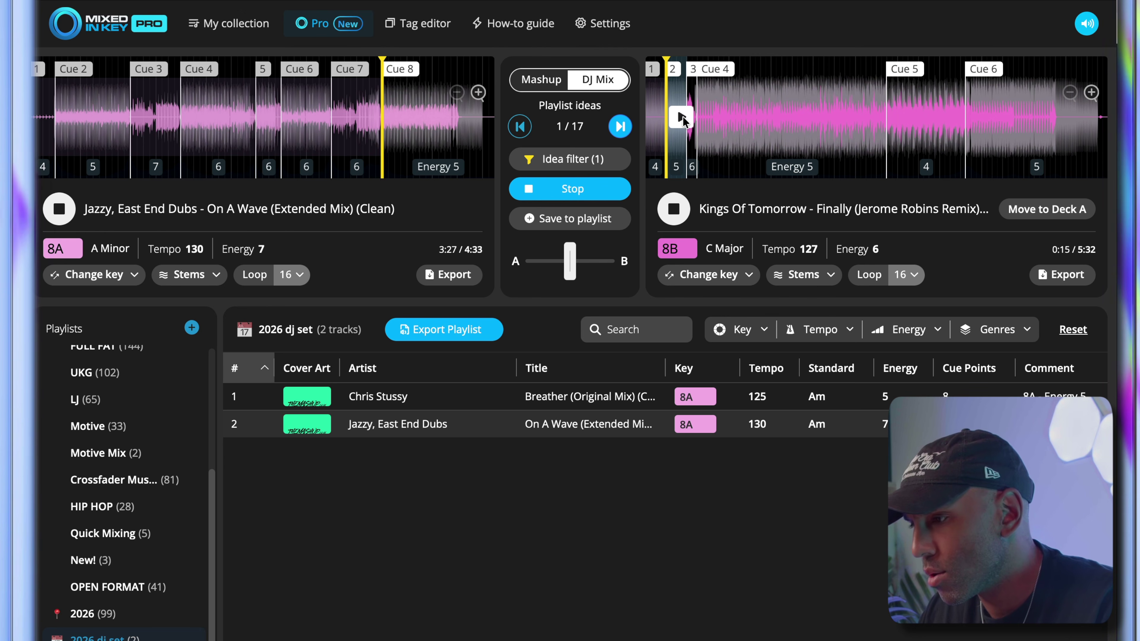
left_click(697, 118)
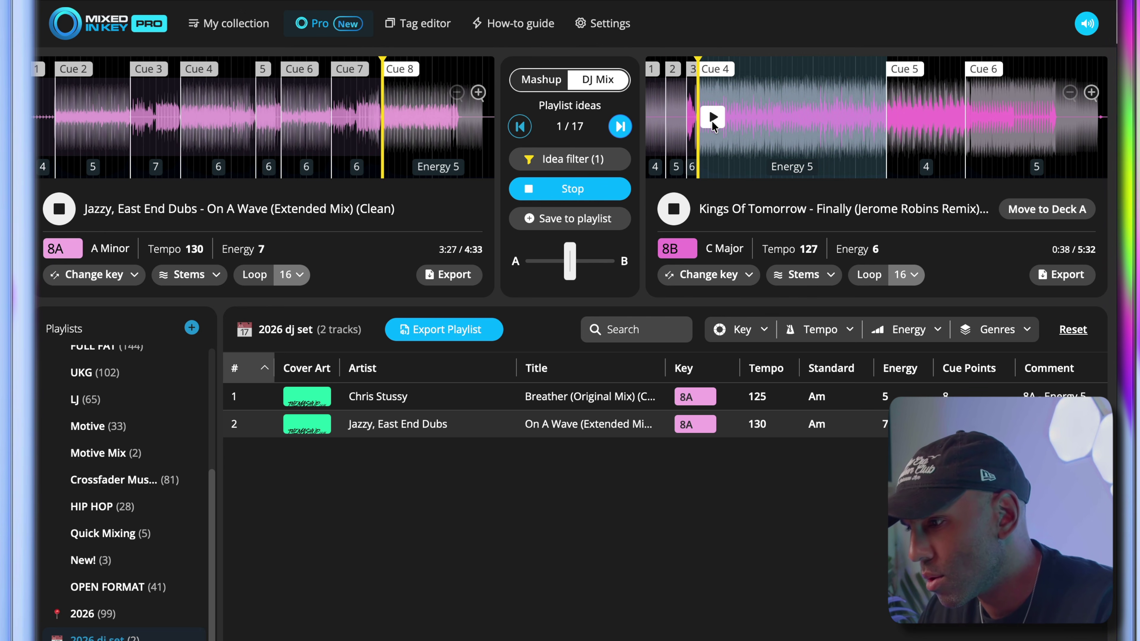
mouse_move(571, 271)
left_mouse_down()
mouse_move(611, 271)
mouse_move(570, 268)
left_mouse_up()
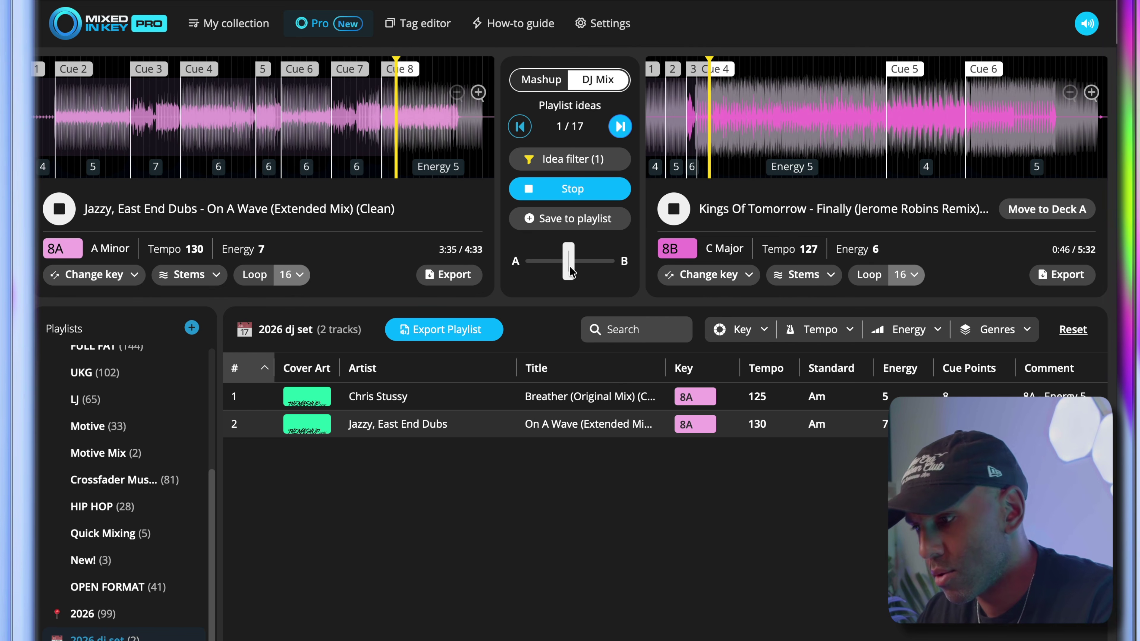
left_click(531, 187)
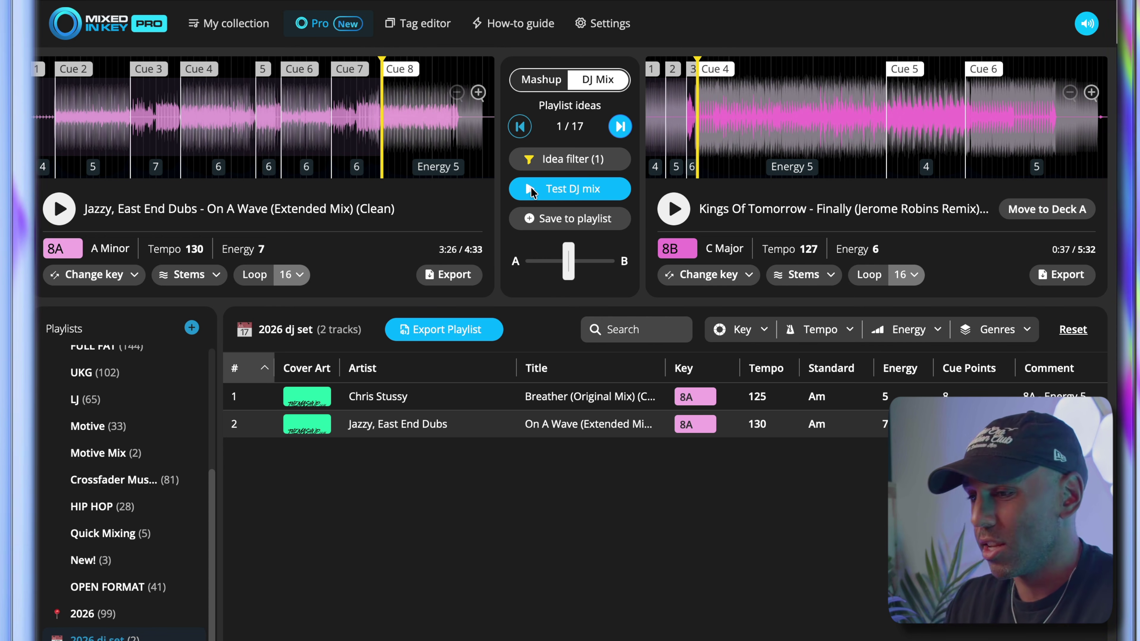
left_click(561, 219)
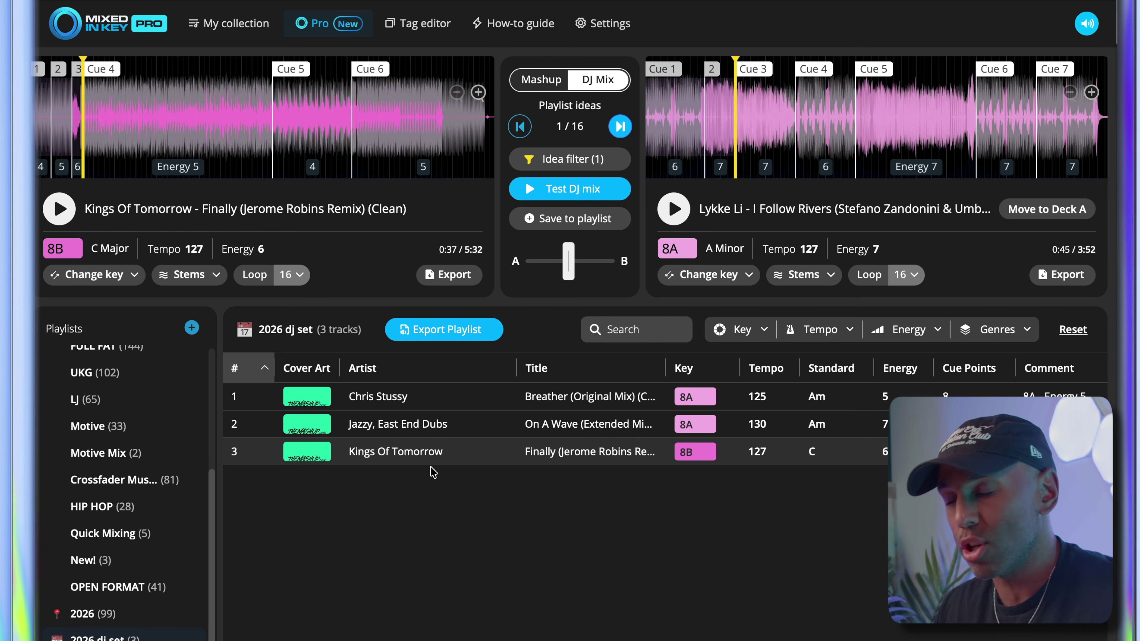
Go to the fifth playlist idea, Out Of My Mind, shift Finally's Cue 6 to about 3:54, and test the mix from there.
left_click(619, 127)
left_click(479, 92)
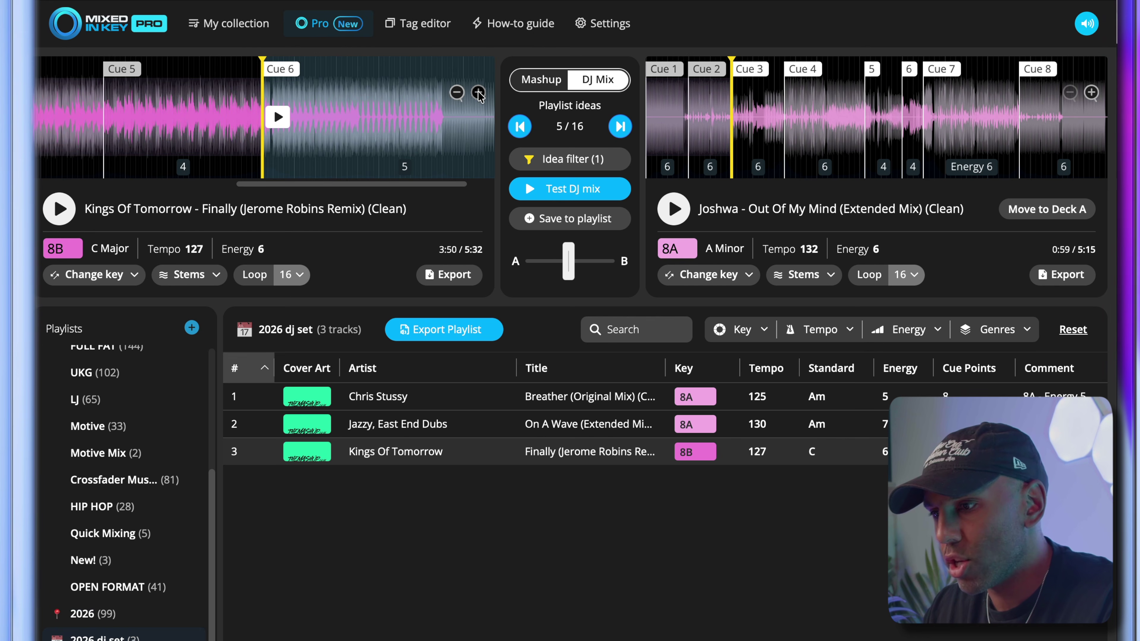
left_click(479, 93)
left_click(479, 92)
left_click(478, 93)
left_click(479, 92)
left_click(262, 142)
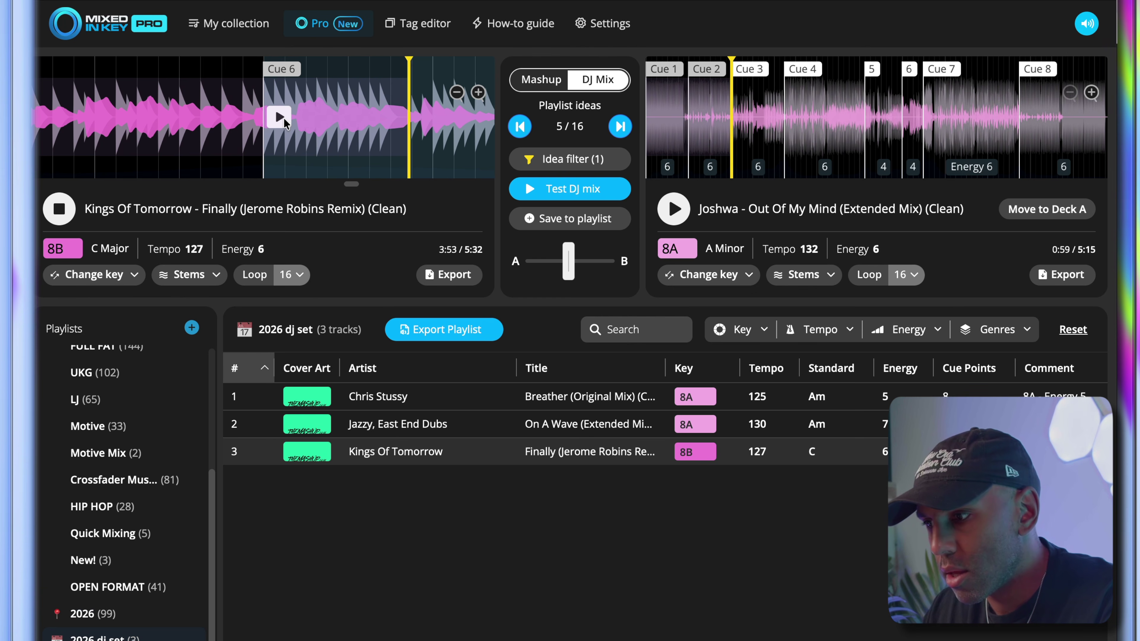
left_click(283, 117)
left_click_drag(279, 69, 442, 71)
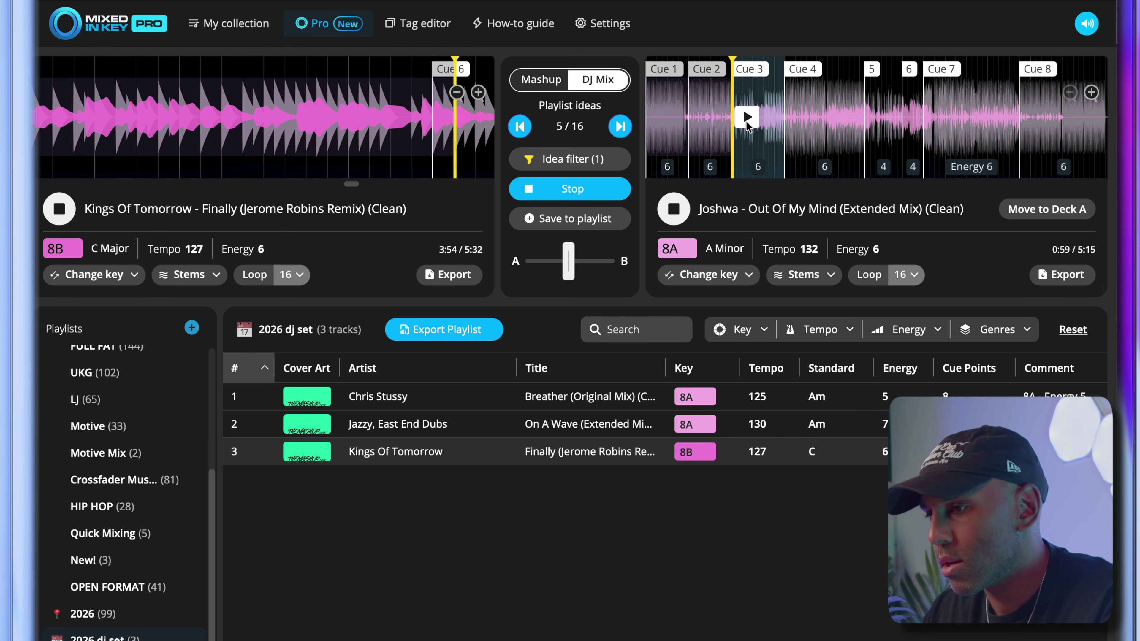
left_click(457, 92)
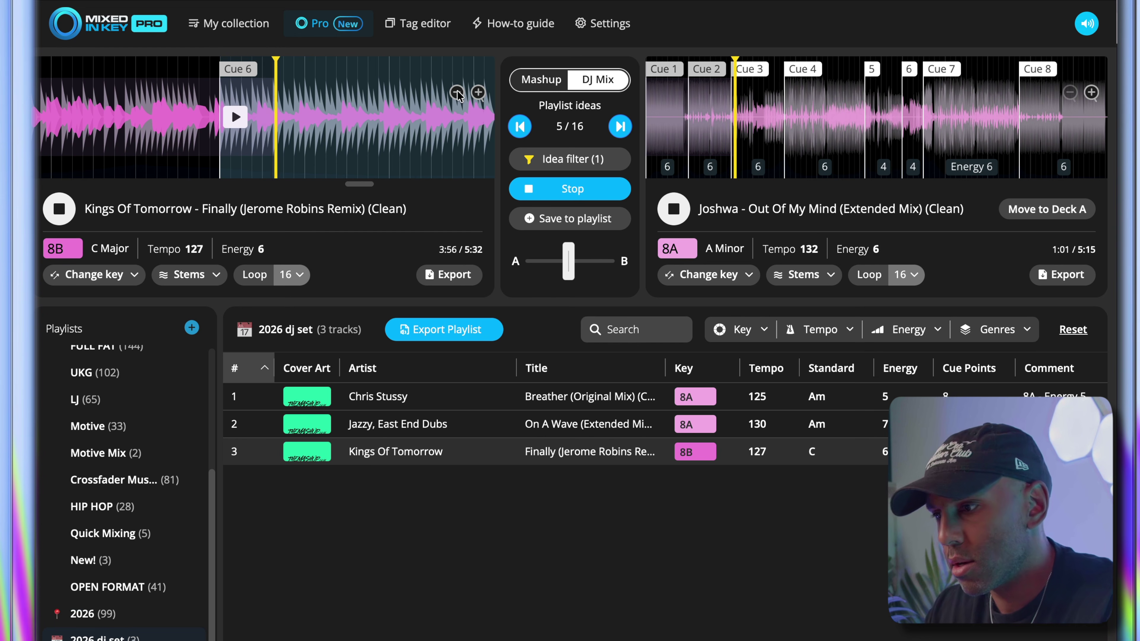
left_click(457, 93)
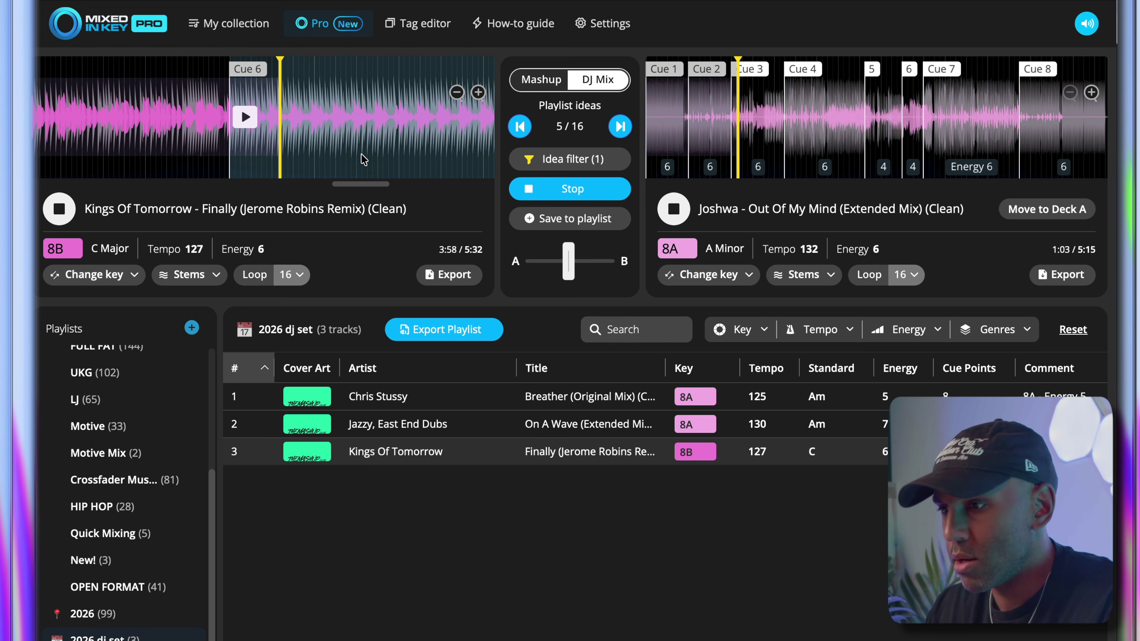
Go to the sixth playlist idea, I Want Your Soul, test its mix with Finally, and save it to the 2026 dj set playlist.
left_click(620, 130)
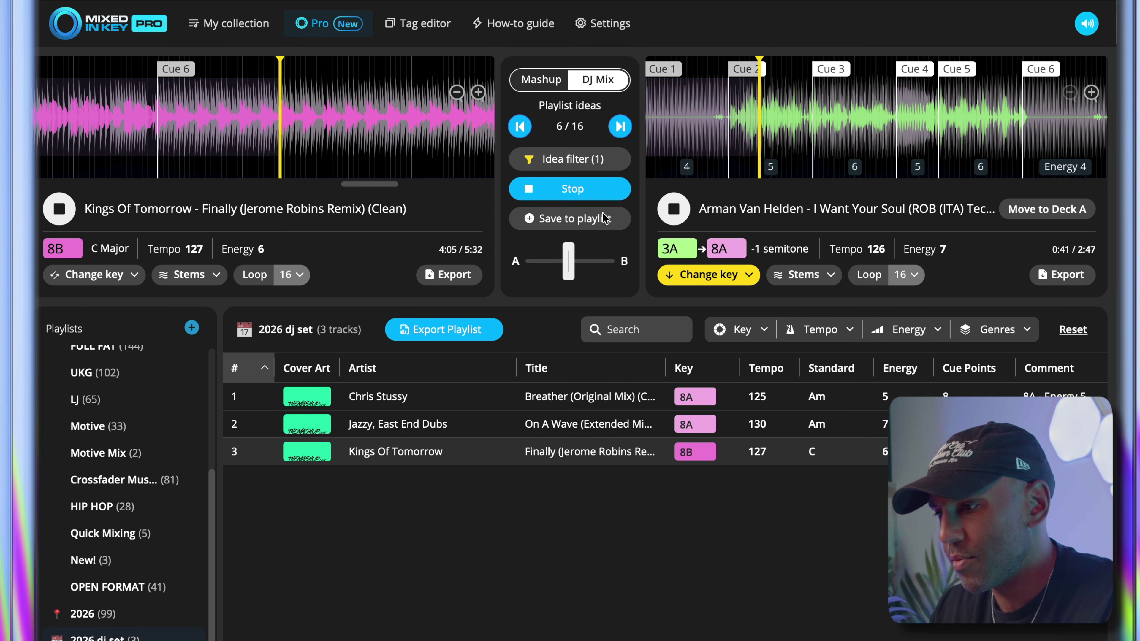
left_click(565, 192)
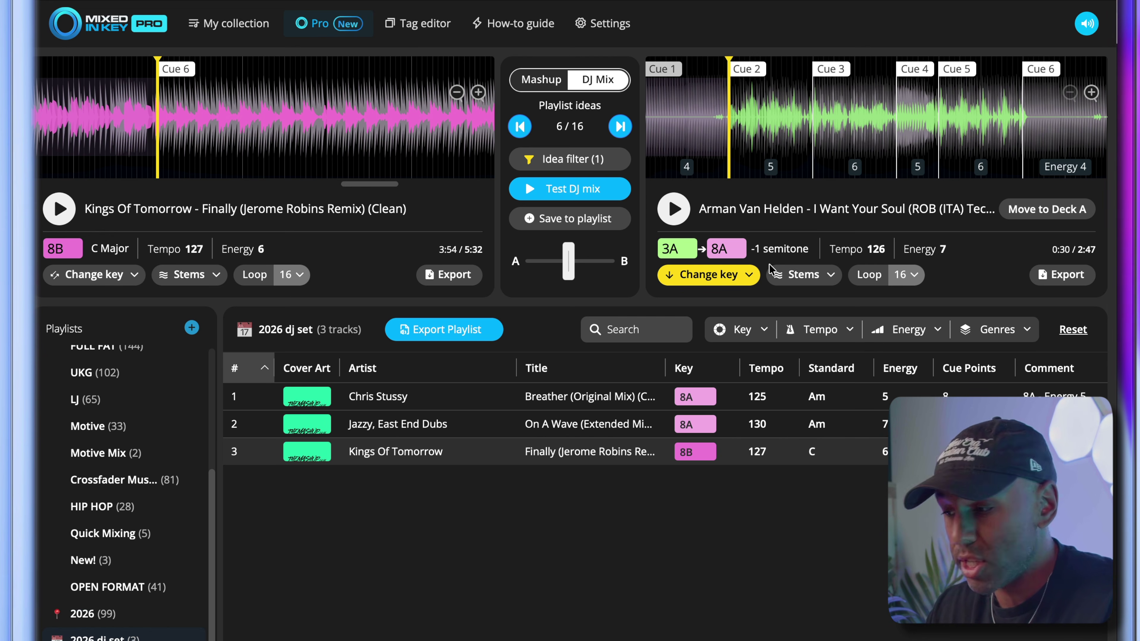
left_click(1053, 279)
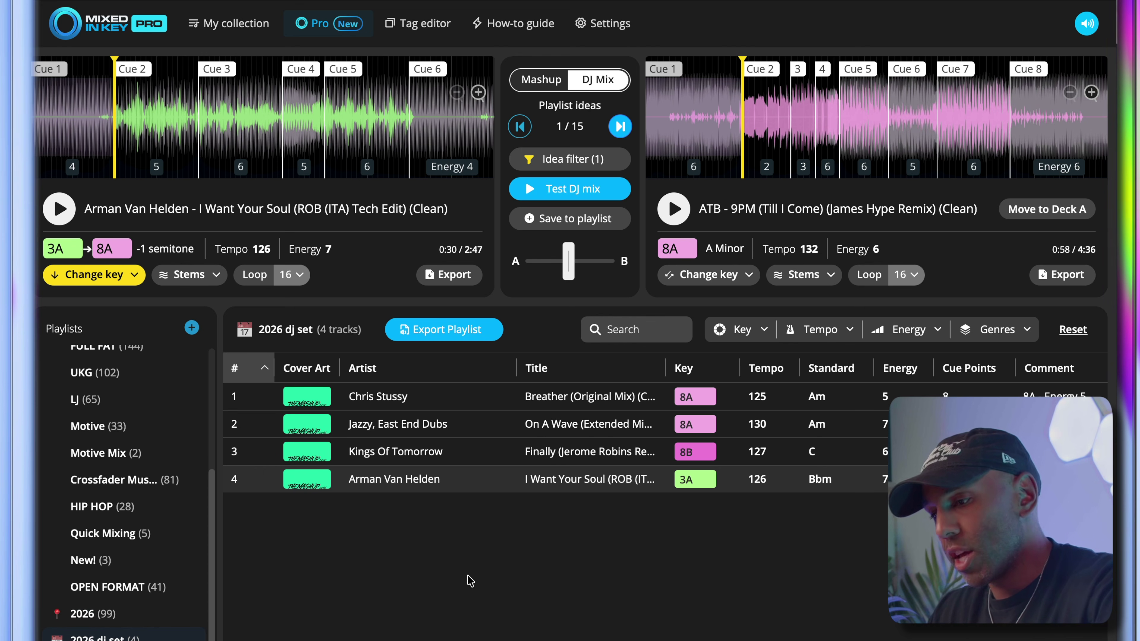
Select all the tracks in the 2026 dj set playlist and start the playlist export.
left_click(461, 489)
key("super+a")
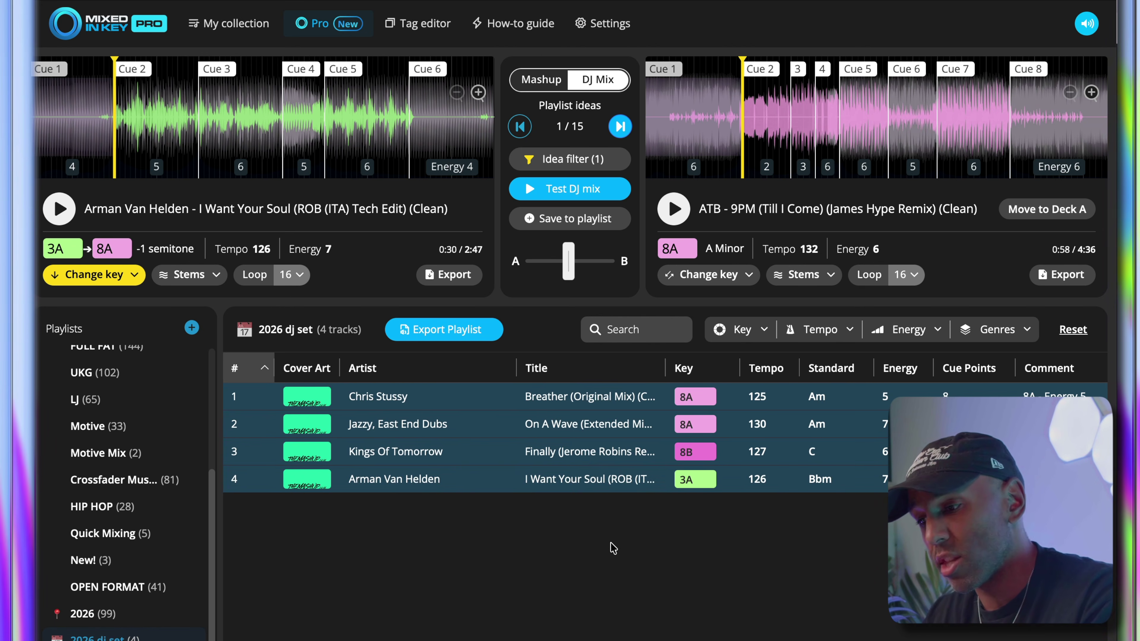
left_click(476, 334)
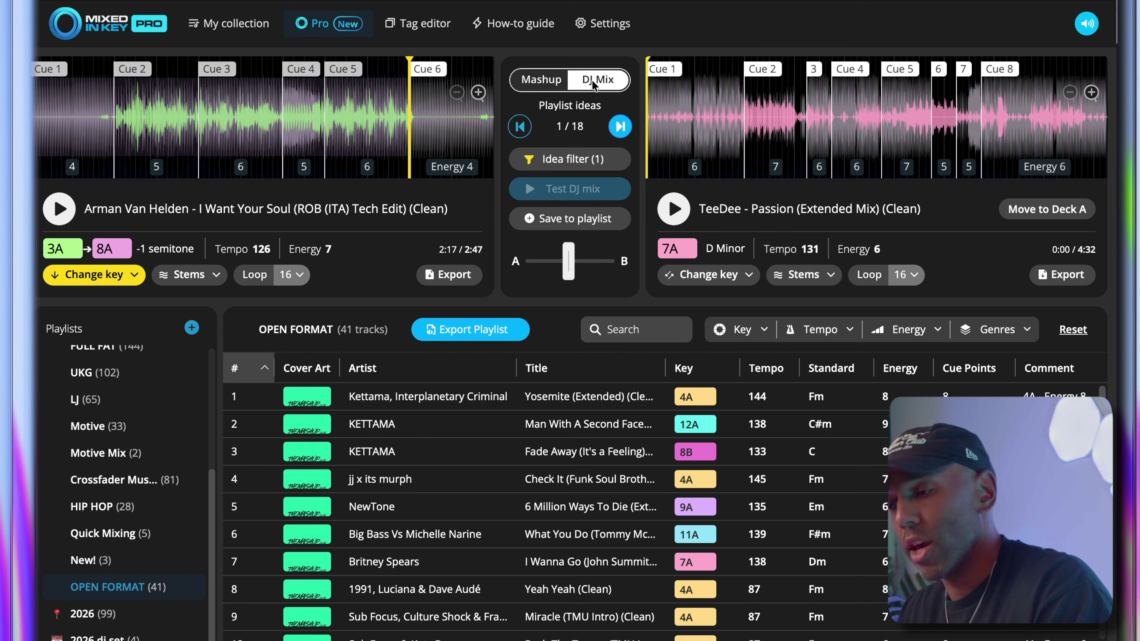
Switch from DJ Mix to Mashup ideas and add the OPEN FORMAT playlist to the idea filter's sources, saving the filter.
left_click(597, 79)
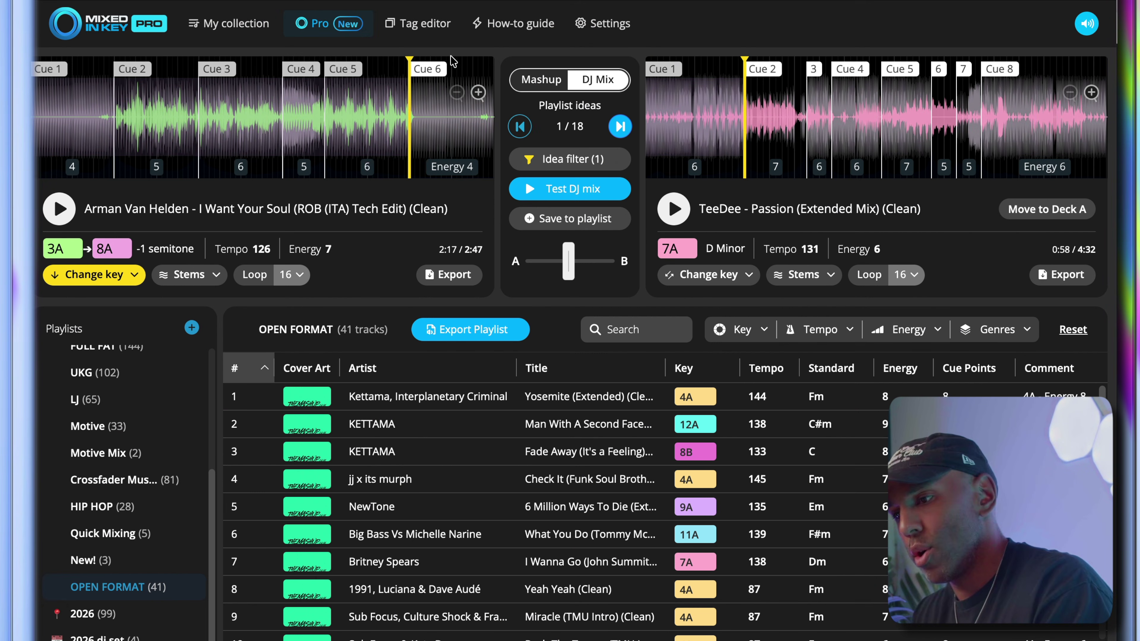
left_click(532, 81)
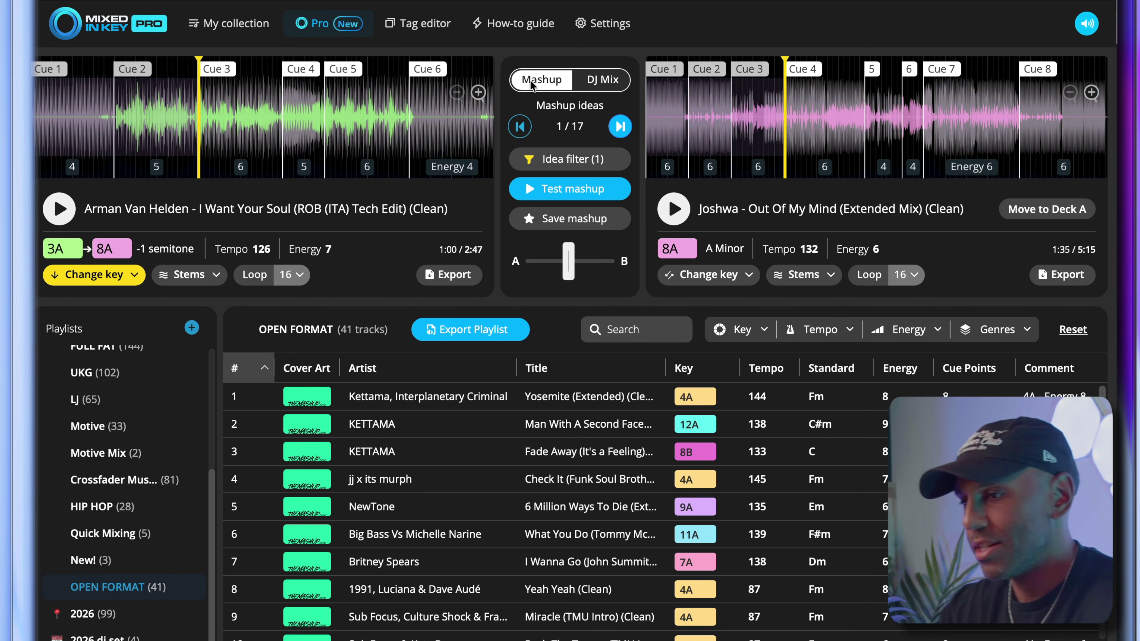
left_click(570, 161)
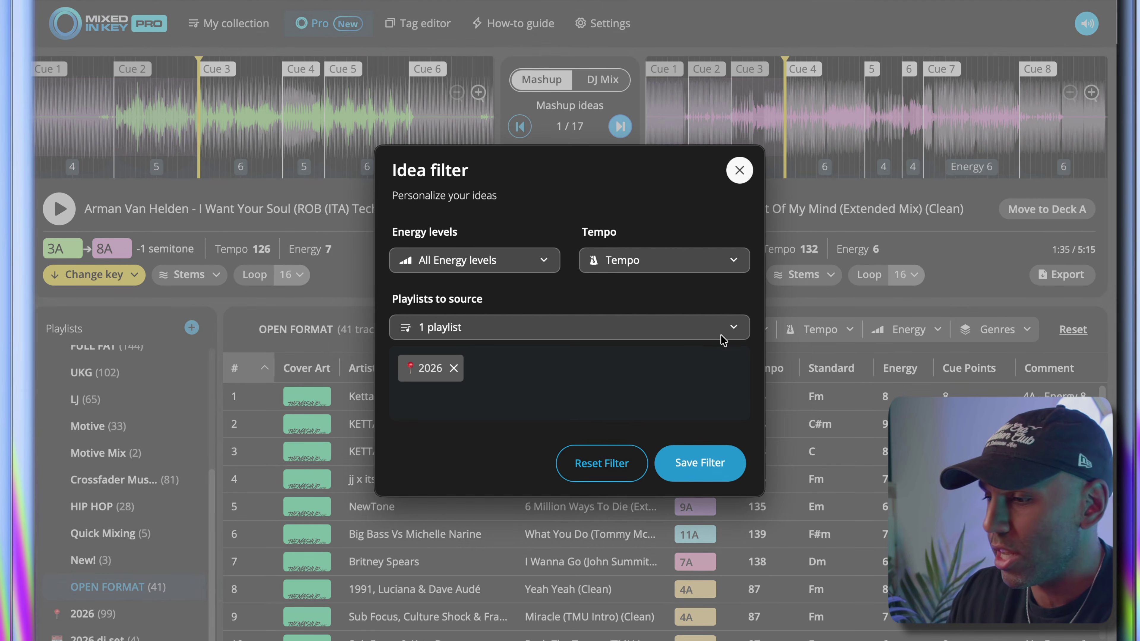
left_click(728, 334)
scroll(664, 435, "down", 4)
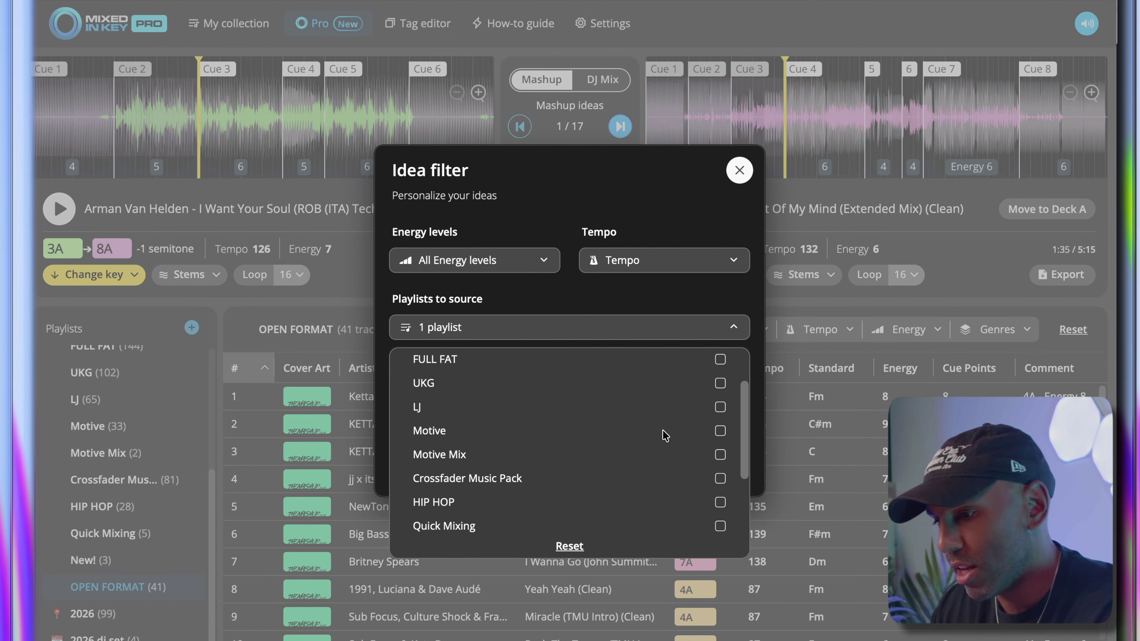
left_click(720, 499)
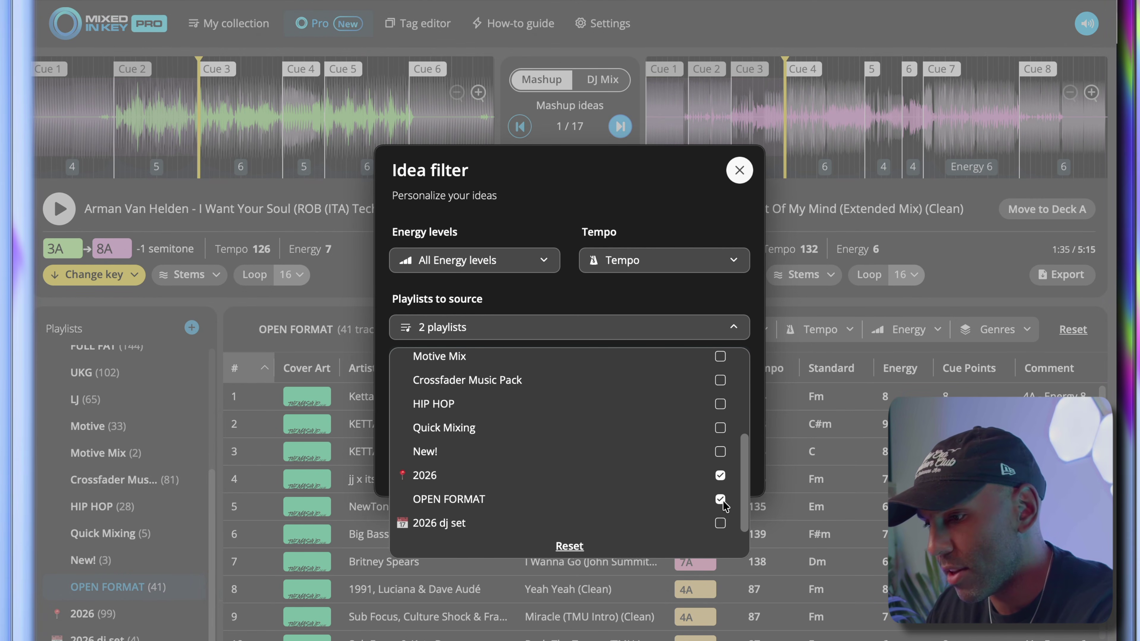
left_click(546, 207)
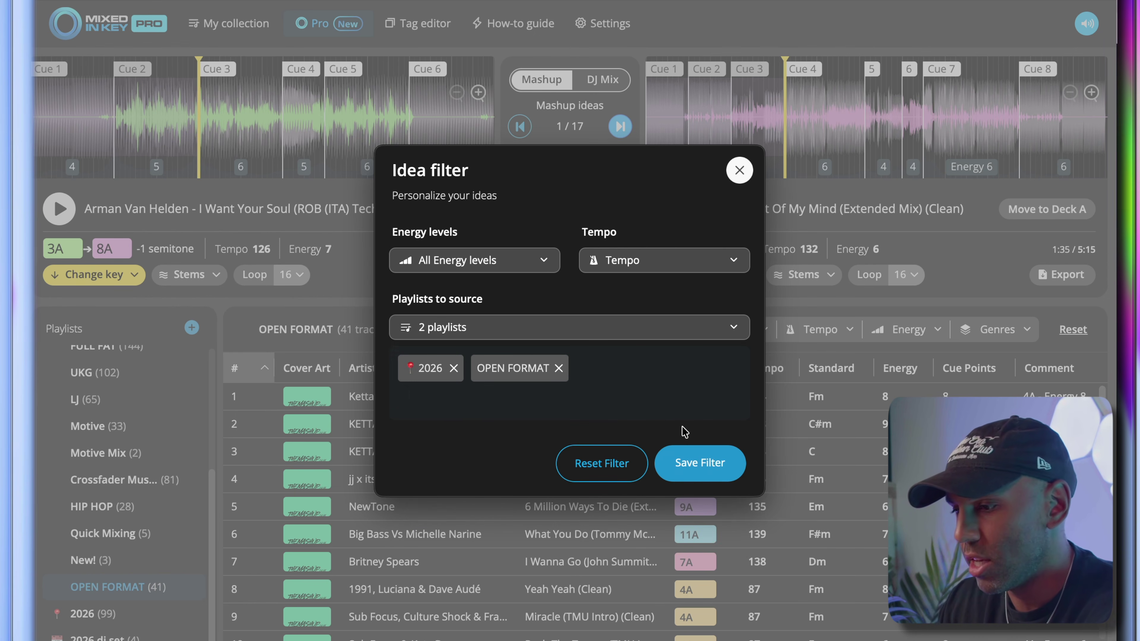
left_click(712, 469)
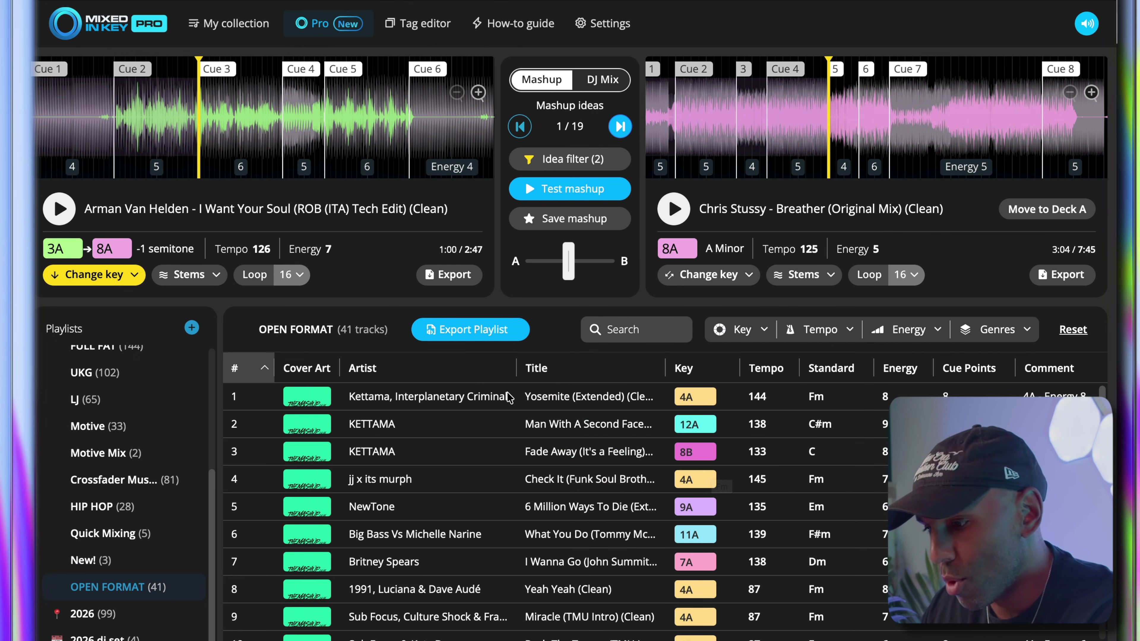
Load Push The Tempo (TMU Intro) from the OPEN FORMAT playlist and preview it from cue 2, stopping playback at the end.
scroll(454, 500, "down", 5)
left_click(454, 499)
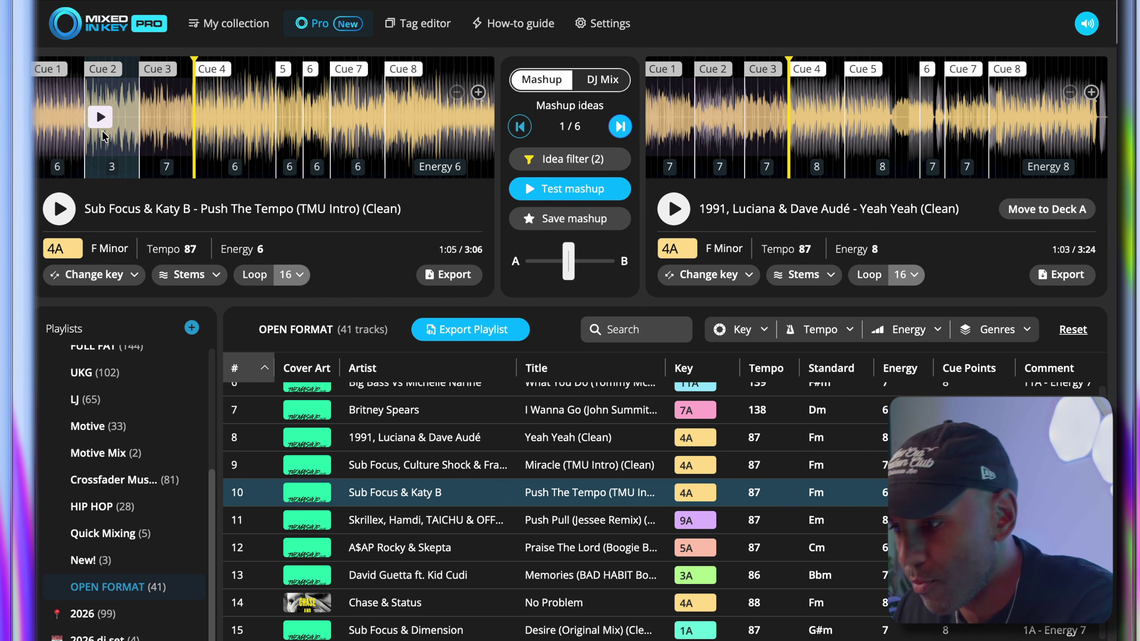
left_click(101, 117)
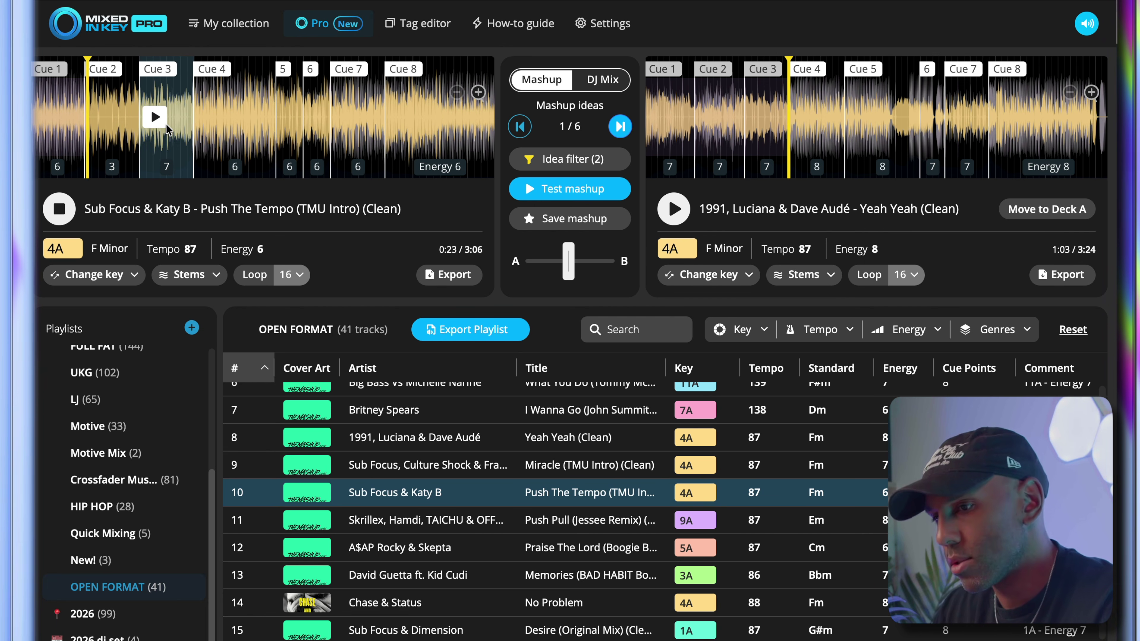
left_click(60, 215)
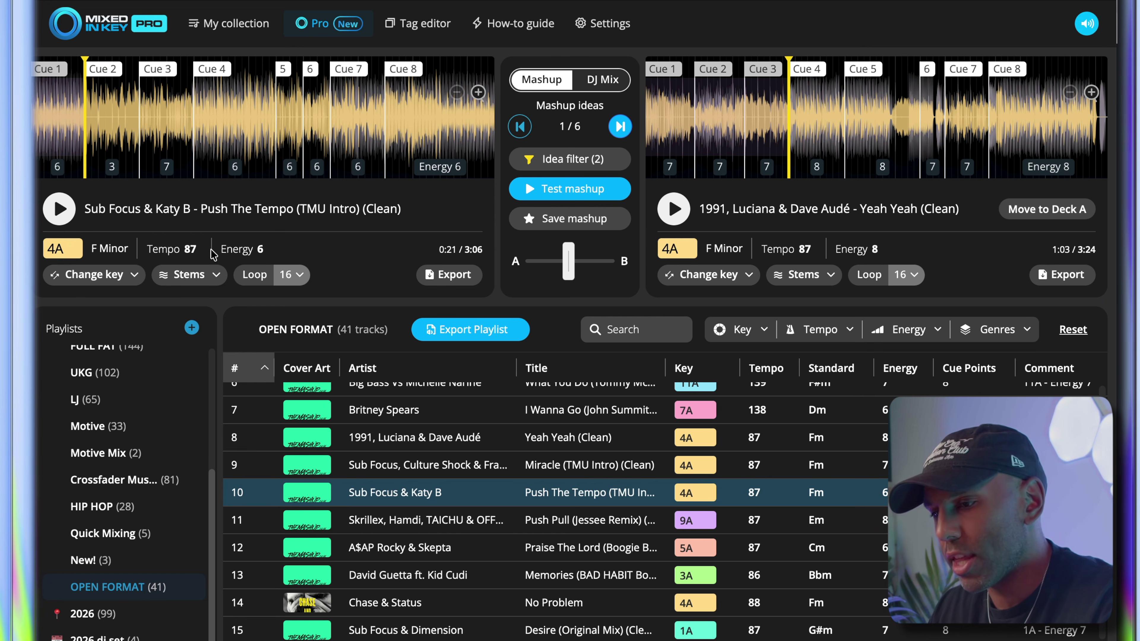
Switch Push The Tempo to its Acapella stem and play it from cue 2.
left_click(207, 283)
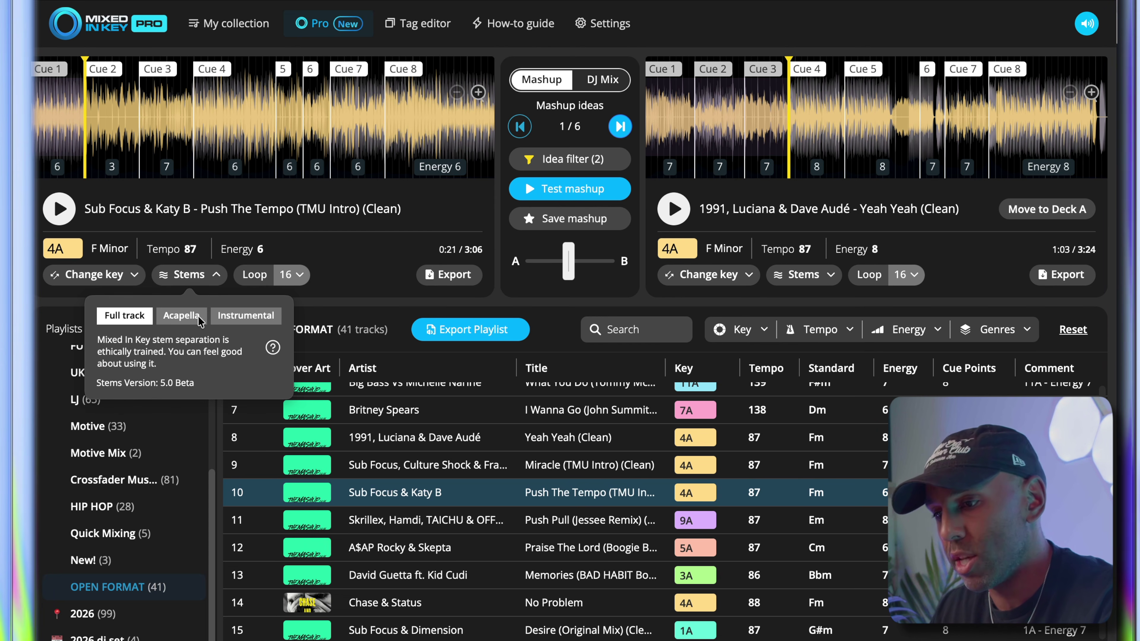
left_click(189, 320)
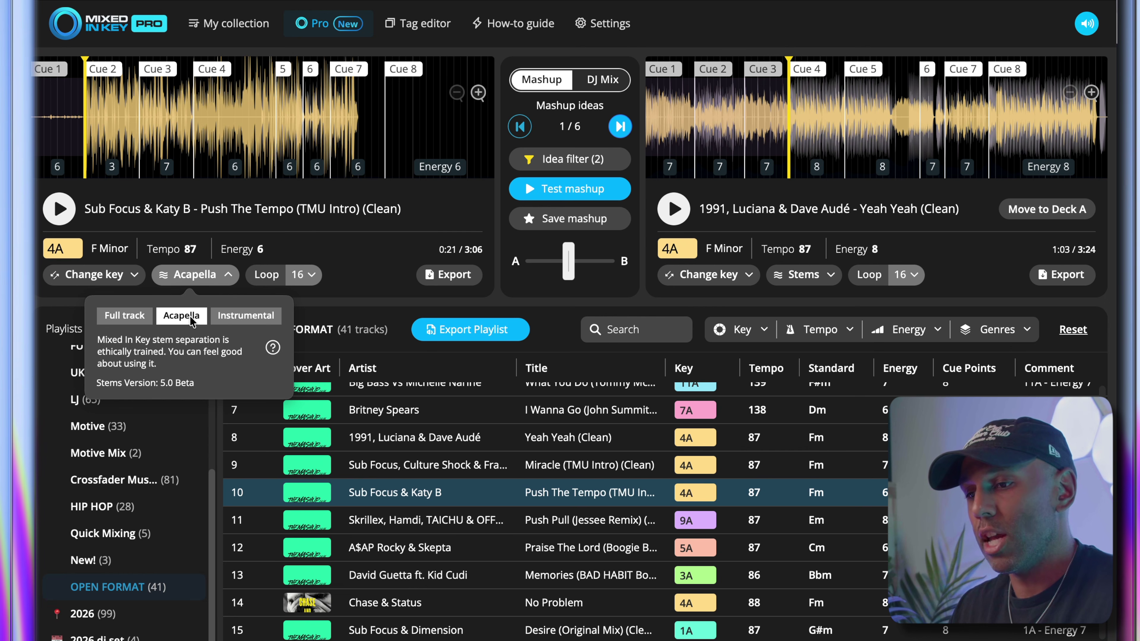
left_click(60, 209)
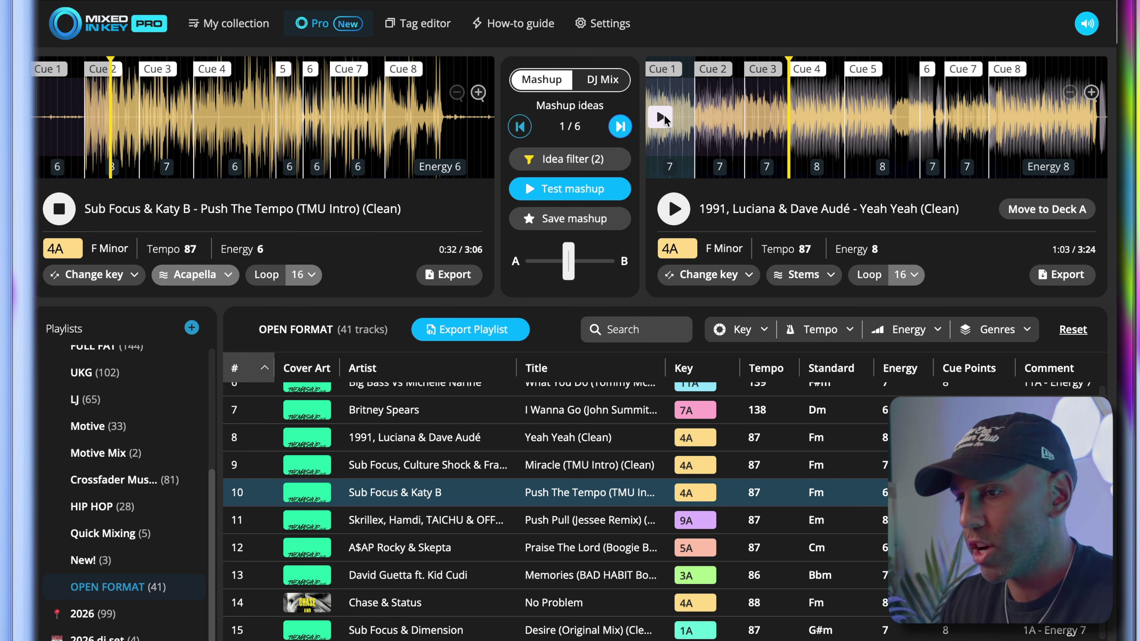
Play the suggested Yeah Yeah track from cue 1 under the acapella and switch it to its Instrumental stem.
left_click(664, 115)
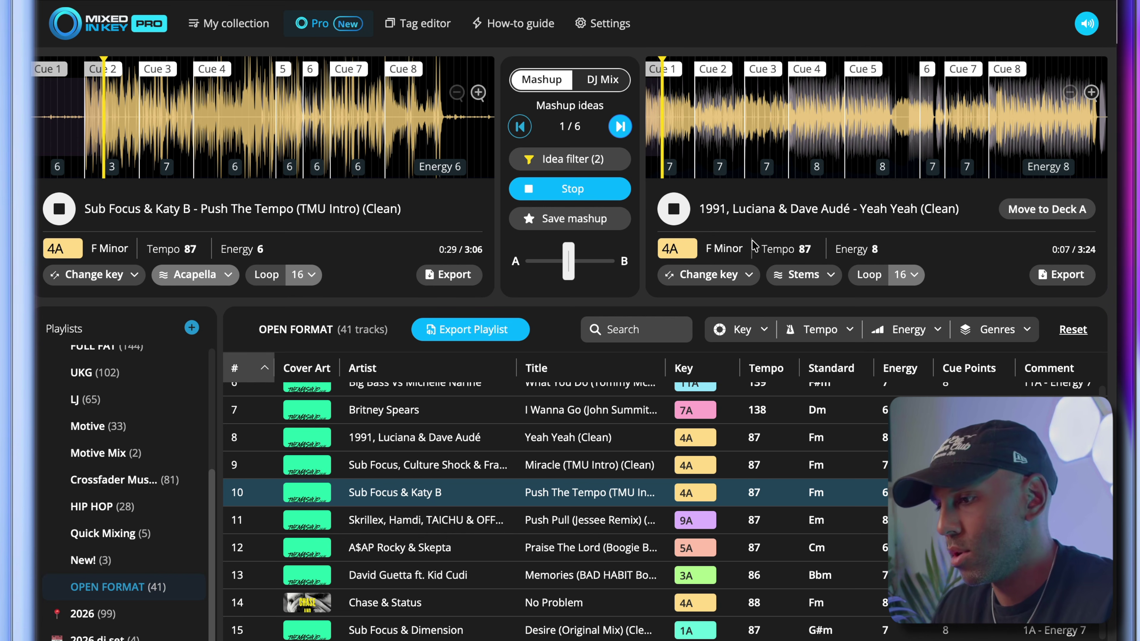
left_click(814, 274)
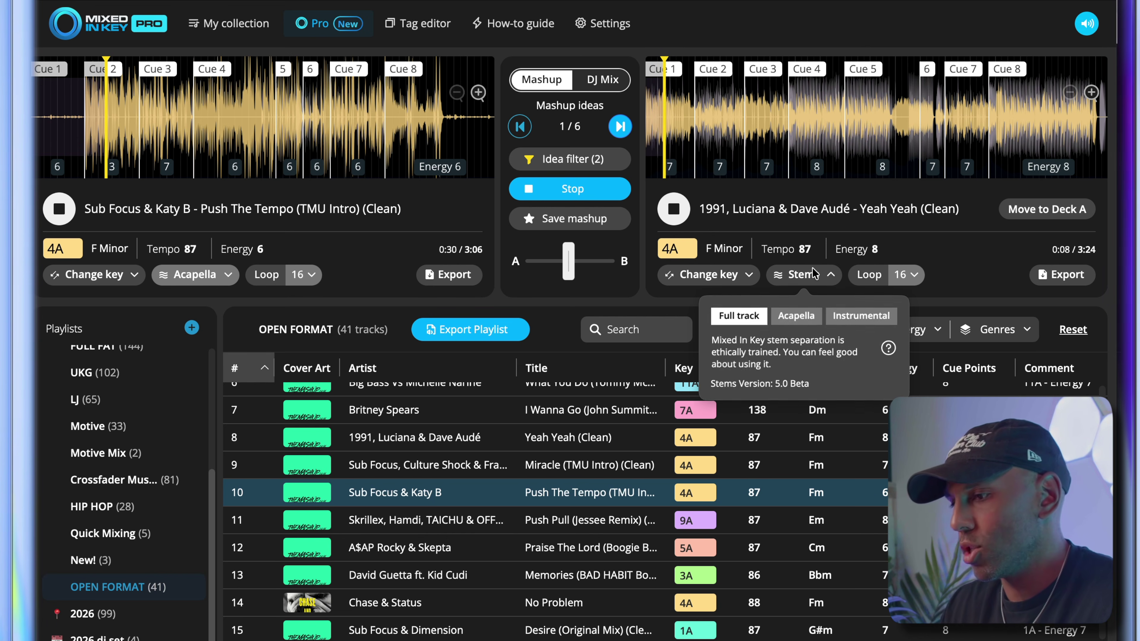
left_click(855, 316)
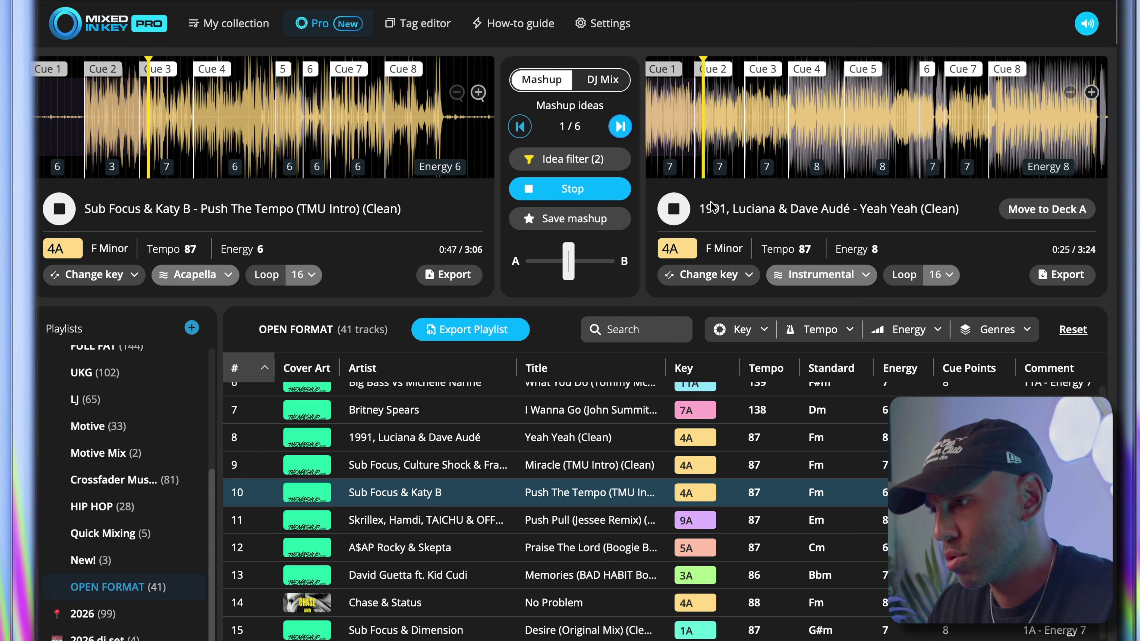
Play the Push The Tempo acapella from cue 3 over the Yeah Yeah instrumental from cue 4.
left_click(155, 117)
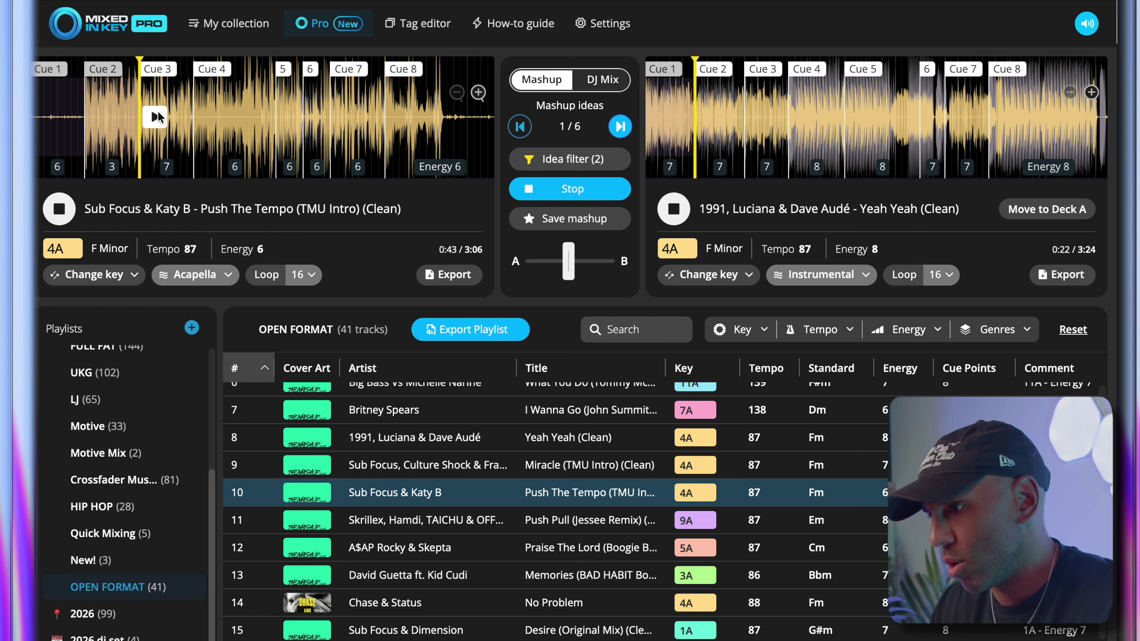
left_click(809, 115)
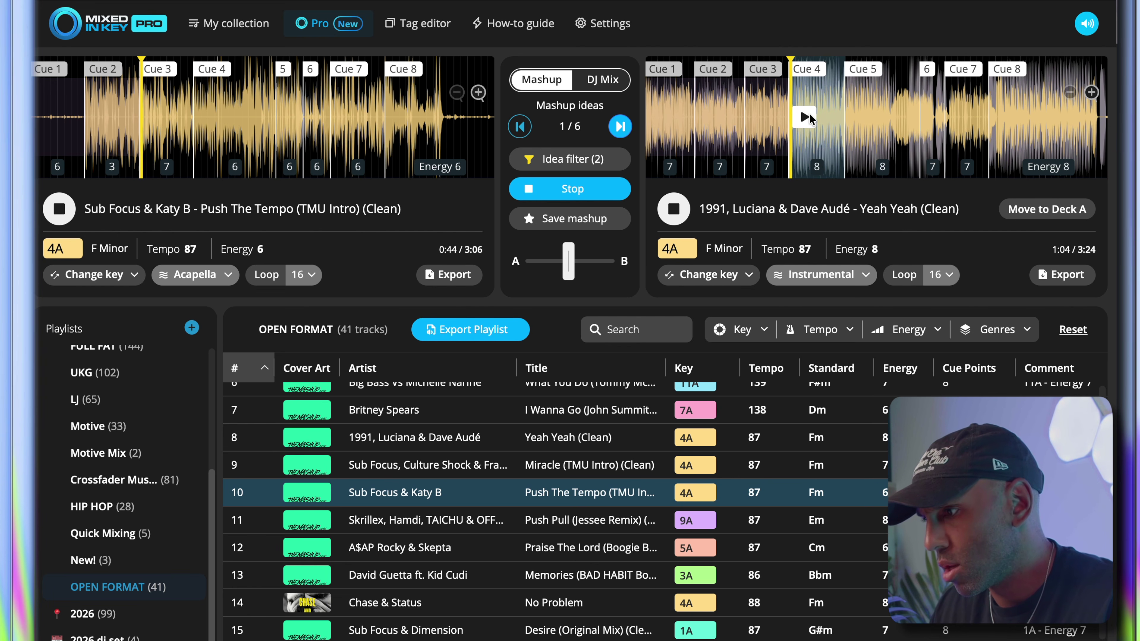
Move Yeah Yeah's cue 4 slightly later to about 1:06 and audition the track from the moved cue.
scroll(809, 113, "up", 2)
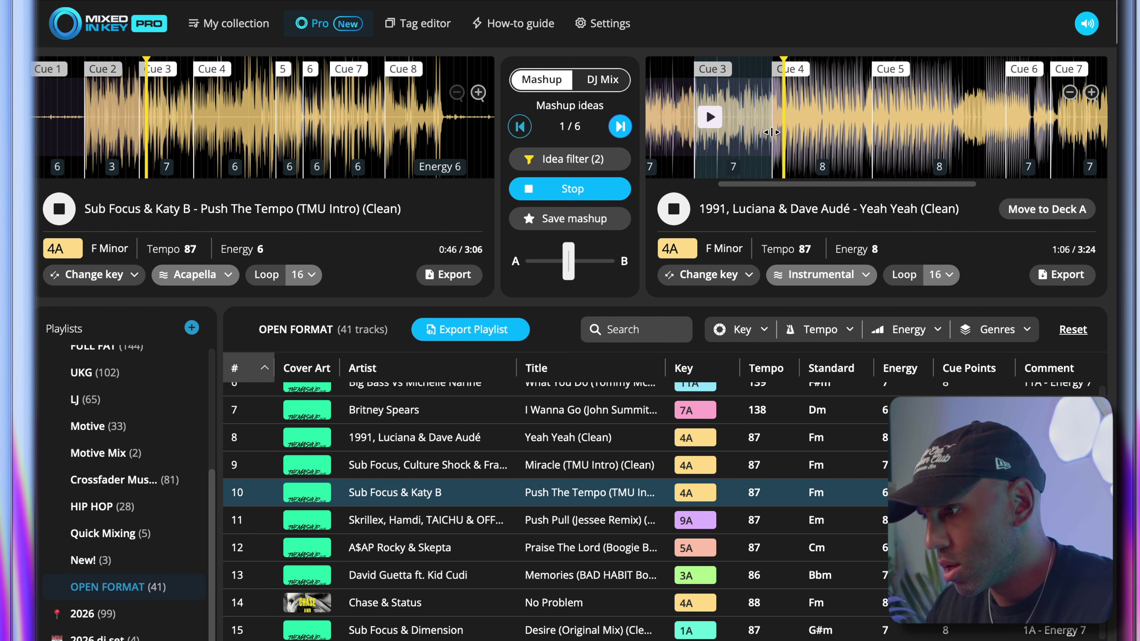
scroll(771, 133, "up", 3)
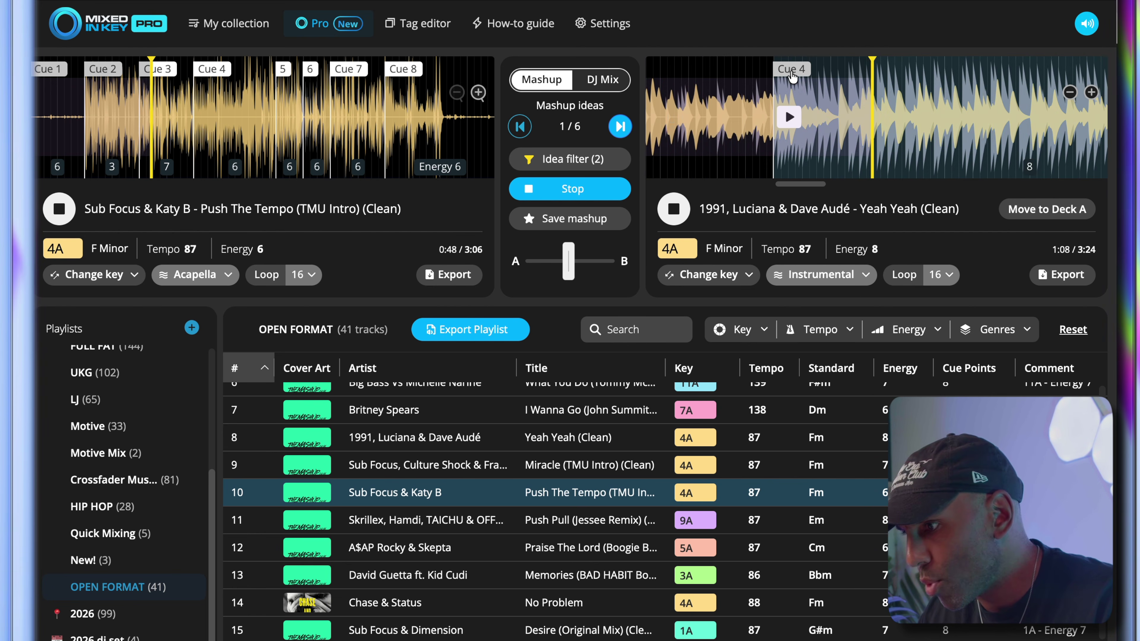
left_click(793, 74)
left_click_drag(795, 71, 852, 69)
left_click(854, 117)
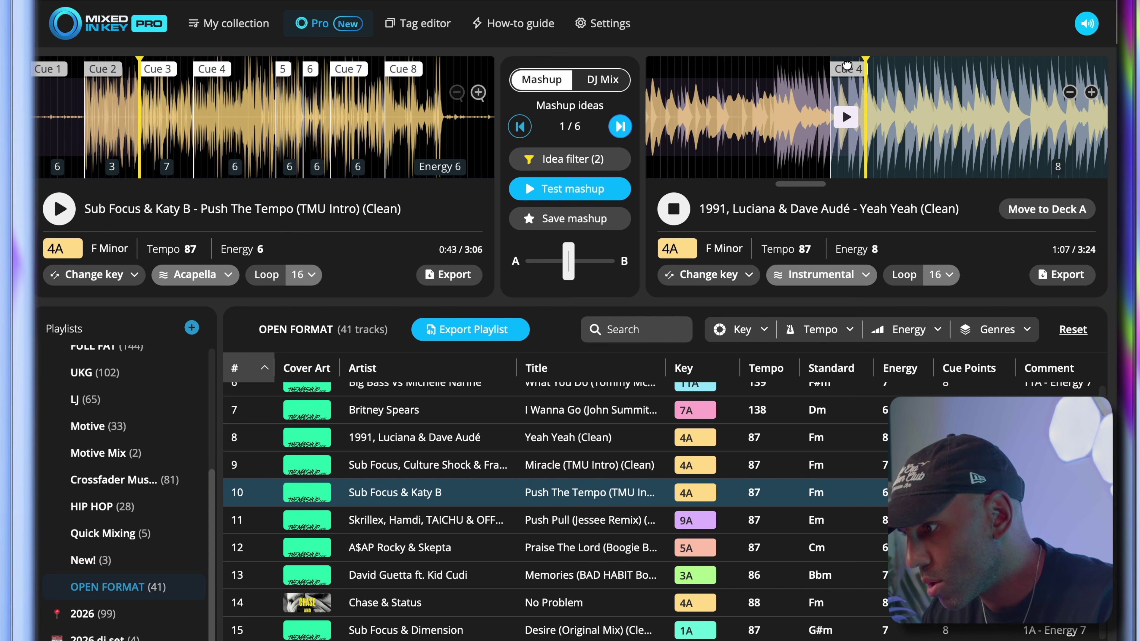
left_click(846, 119)
left_click(846, 119)
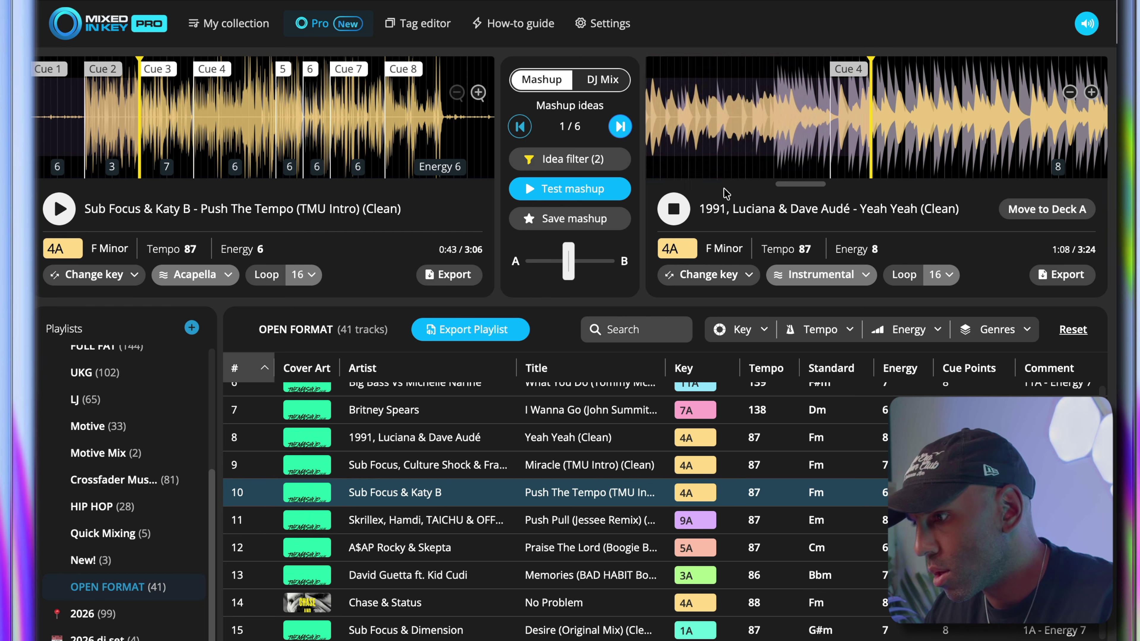
Restart Yeah Yeah from cue 4 and play the Push The Tempo acapella over it from cue 3.
left_click_drag(774, 117, 762, 70)
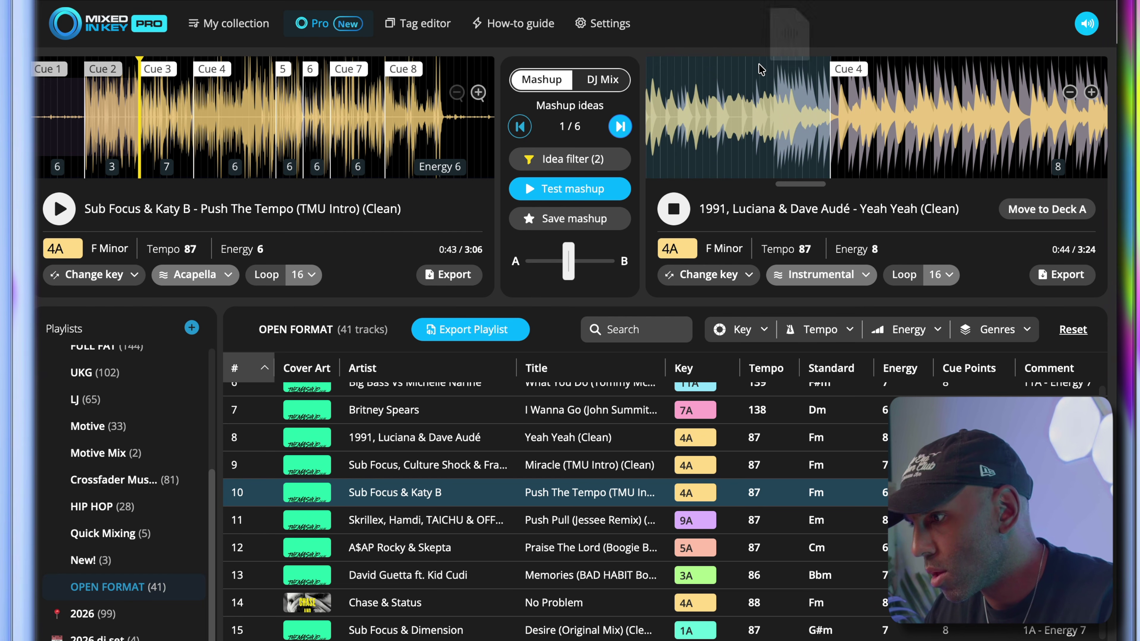
left_click(845, 115)
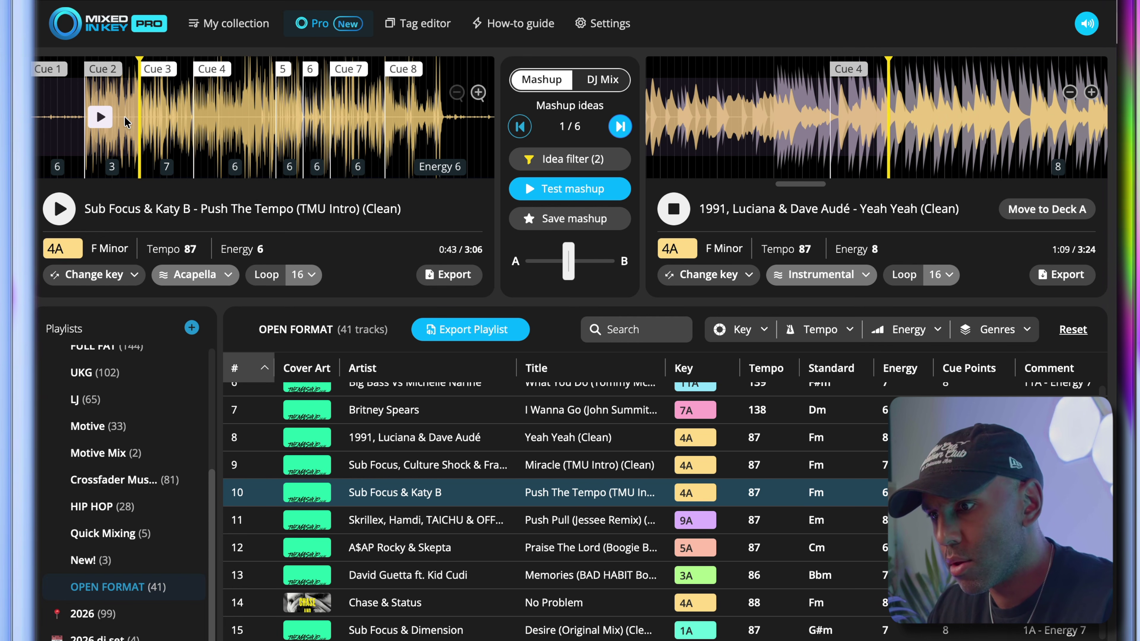
left_click(155, 117)
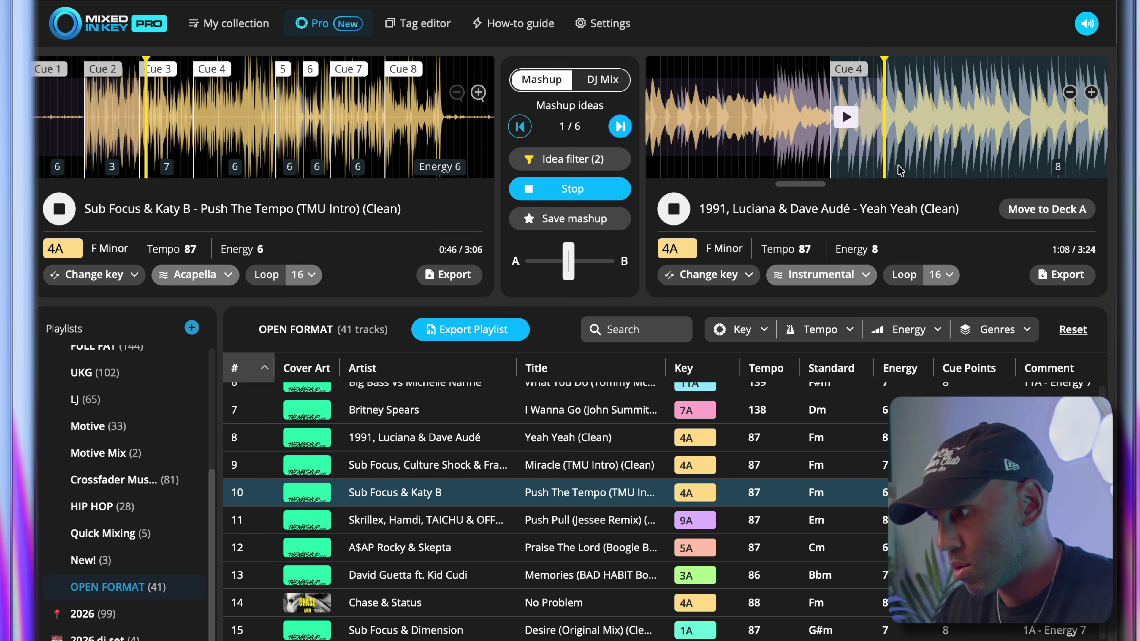
left_click(1070, 93)
left_click(1069, 92)
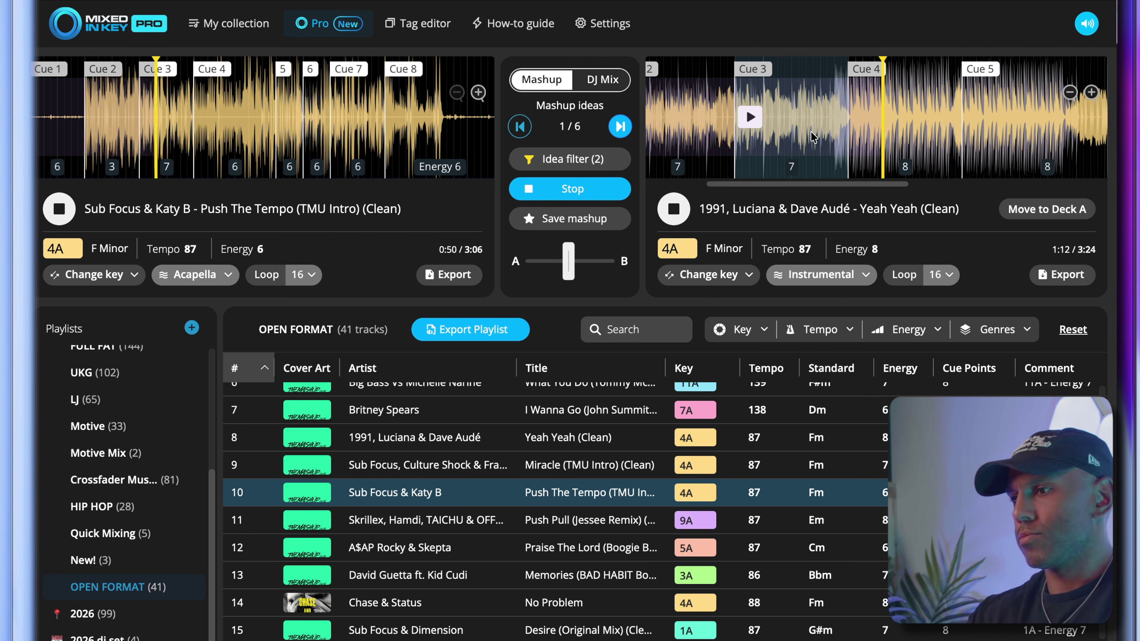
left_click(1070, 92)
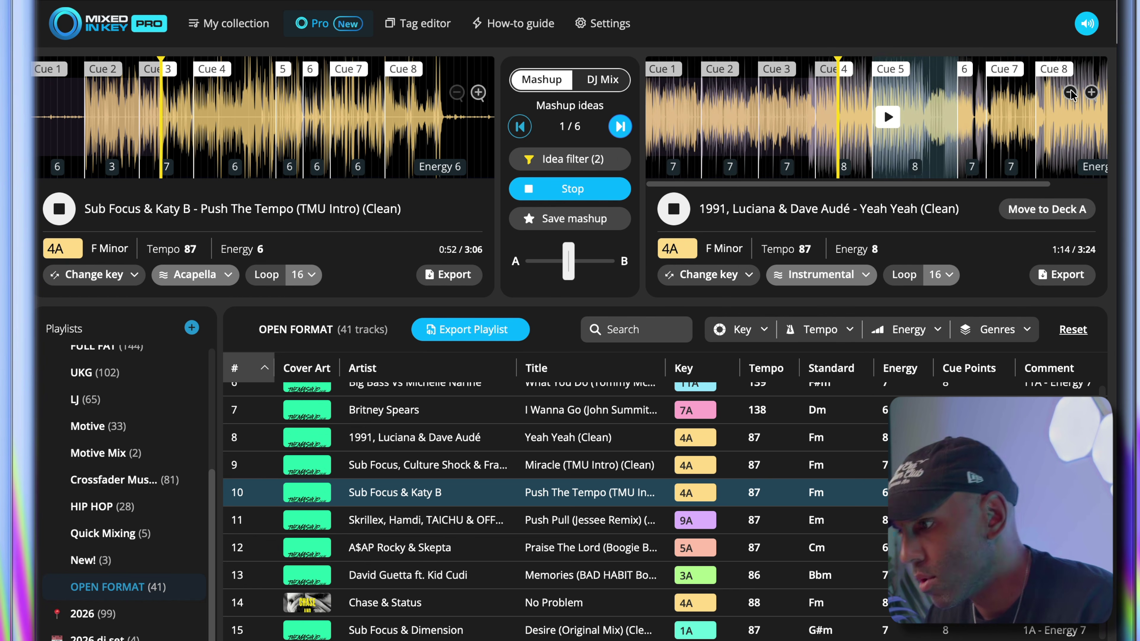
Loop Push The Tempo with a loop length of 4 over Yeah Yeah, listen to it, and stop the mashup.
left_click(305, 279)
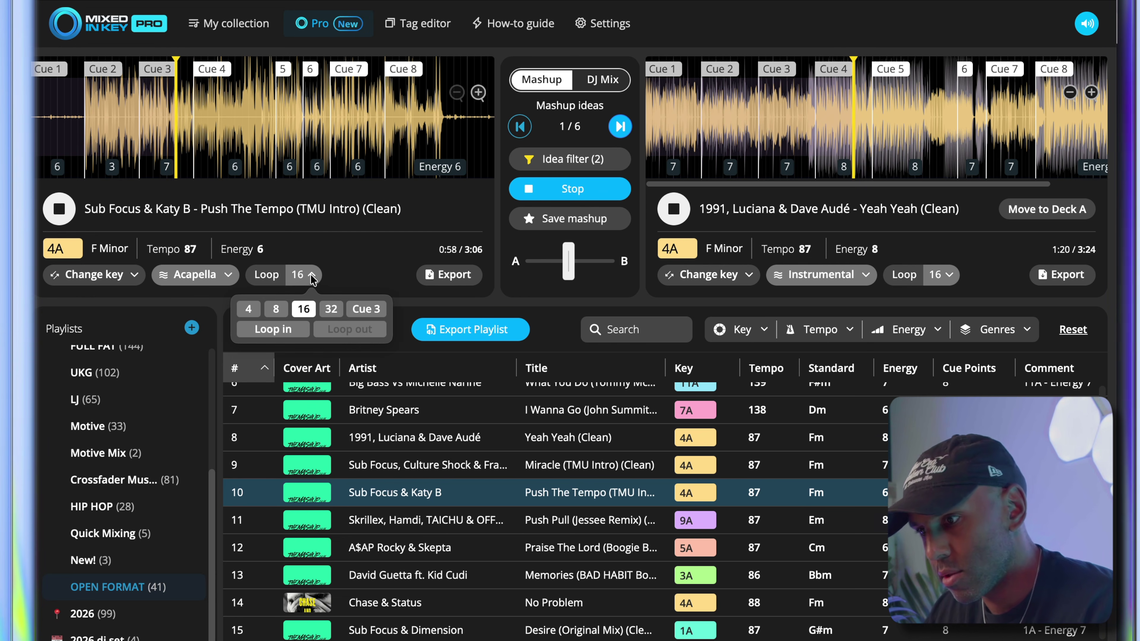
left_click(392, 233)
left_click(304, 274)
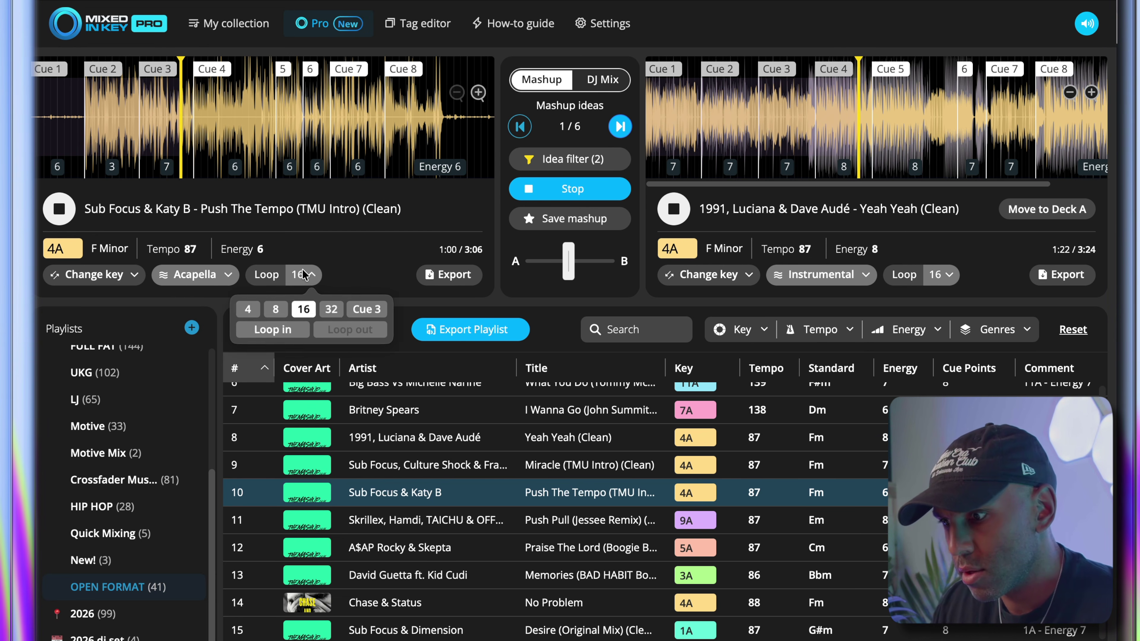
left_click(250, 309)
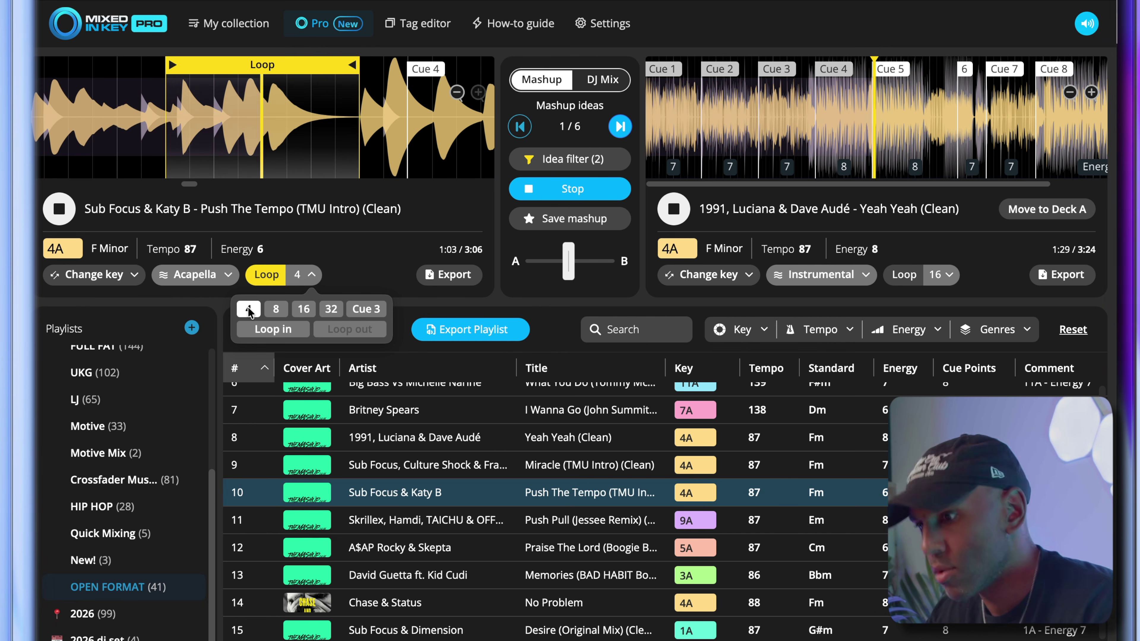
left_click(369, 267)
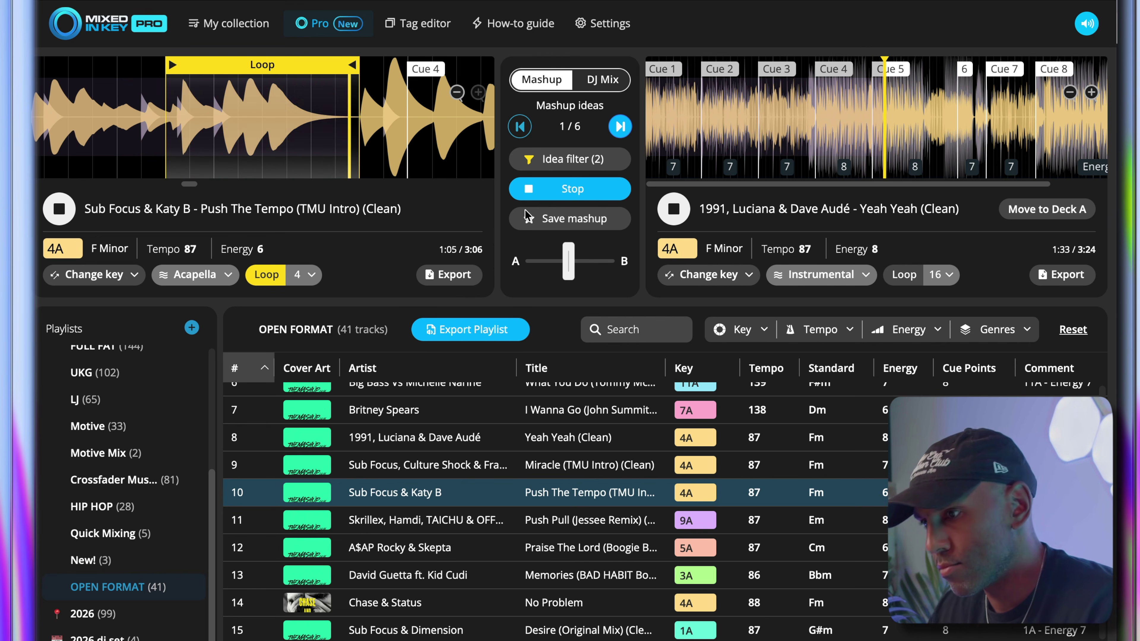
left_click(530, 191)
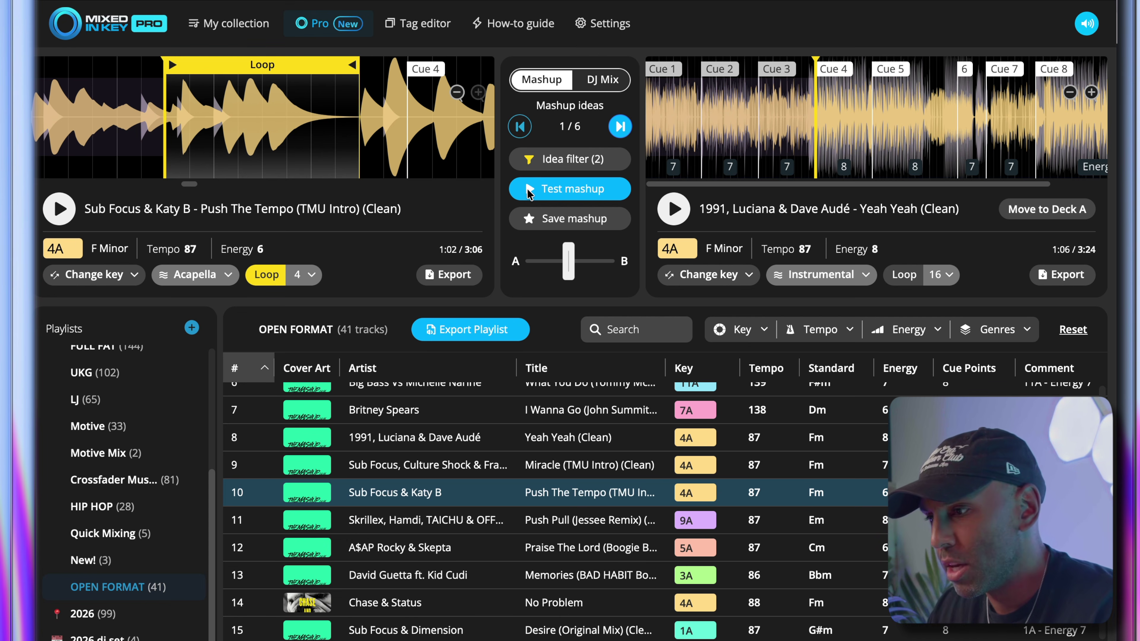
Advance to the next mashup idea, Miracle, and preview its Instrumental stem from cue 4 and cue 5.
left_click(457, 92)
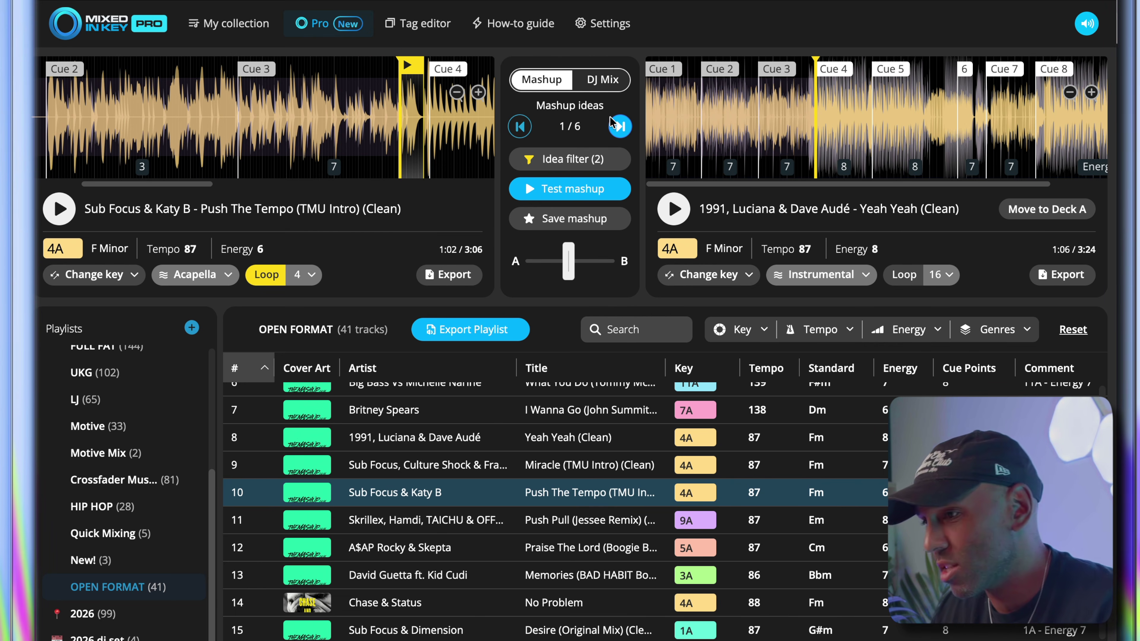
left_click(614, 131)
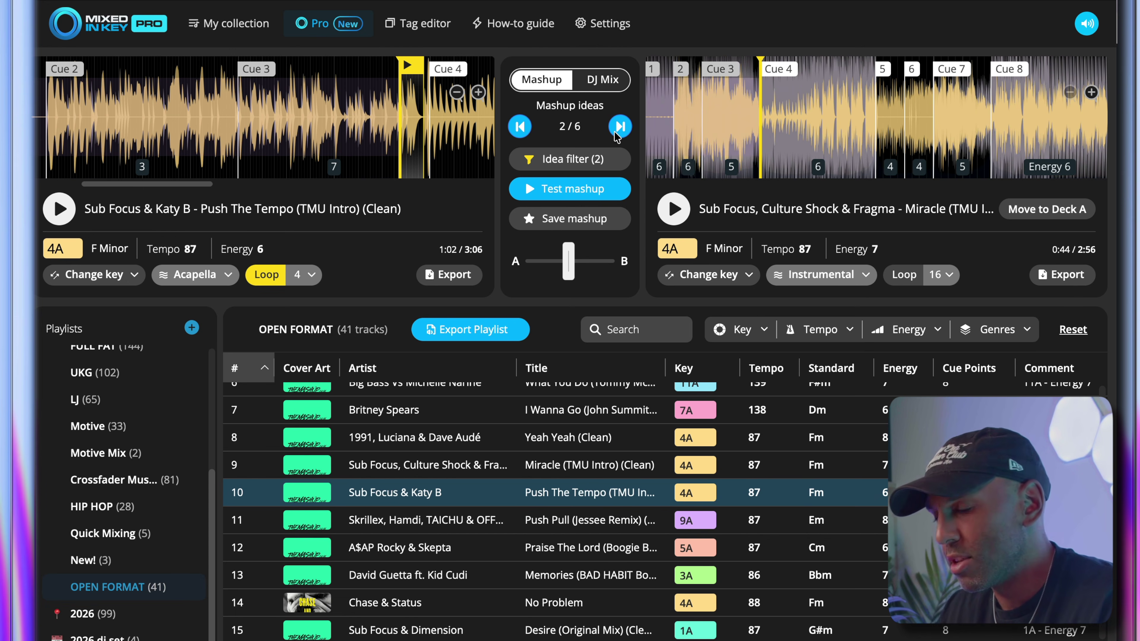
left_click(673, 208)
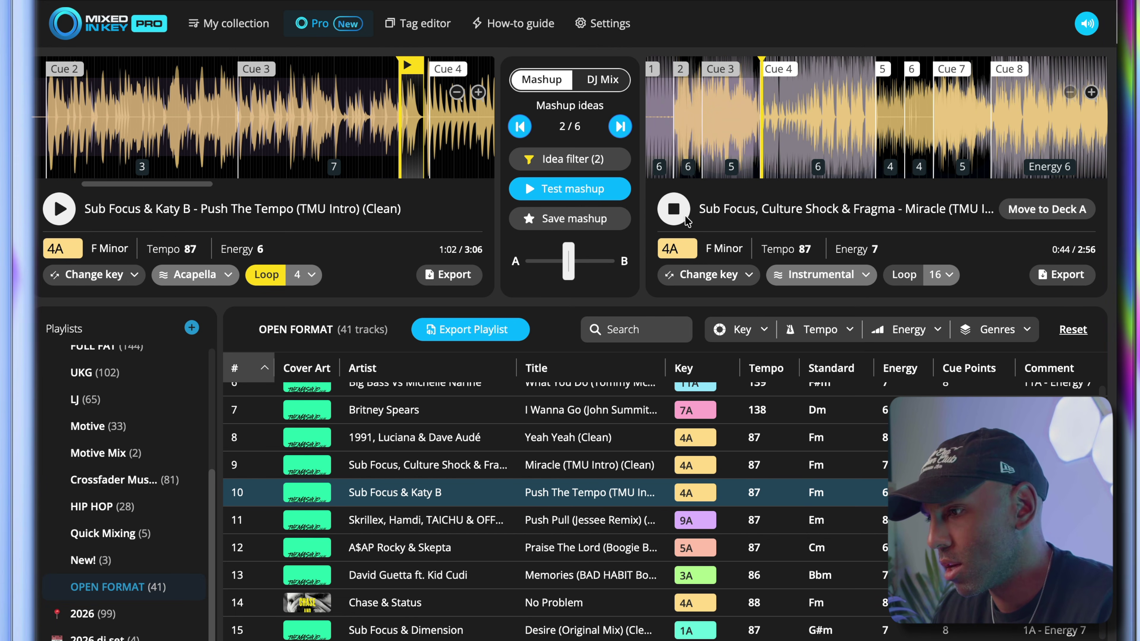
left_click(890, 116)
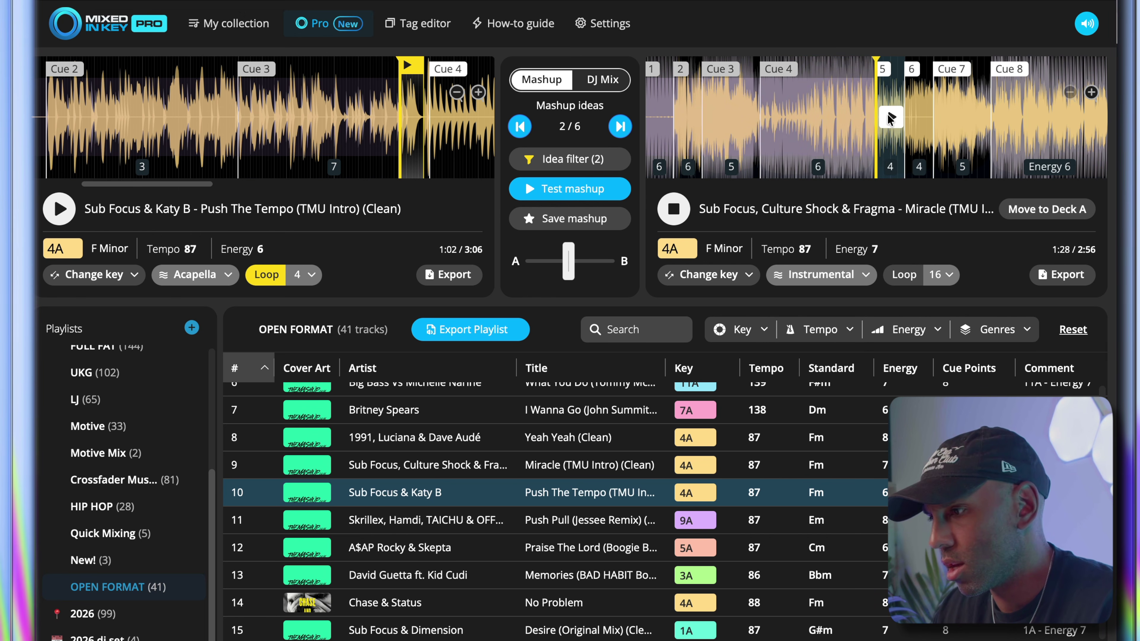
Switch Miracle to the full track, preview it from cue 4, and stop playback.
left_click(820, 274)
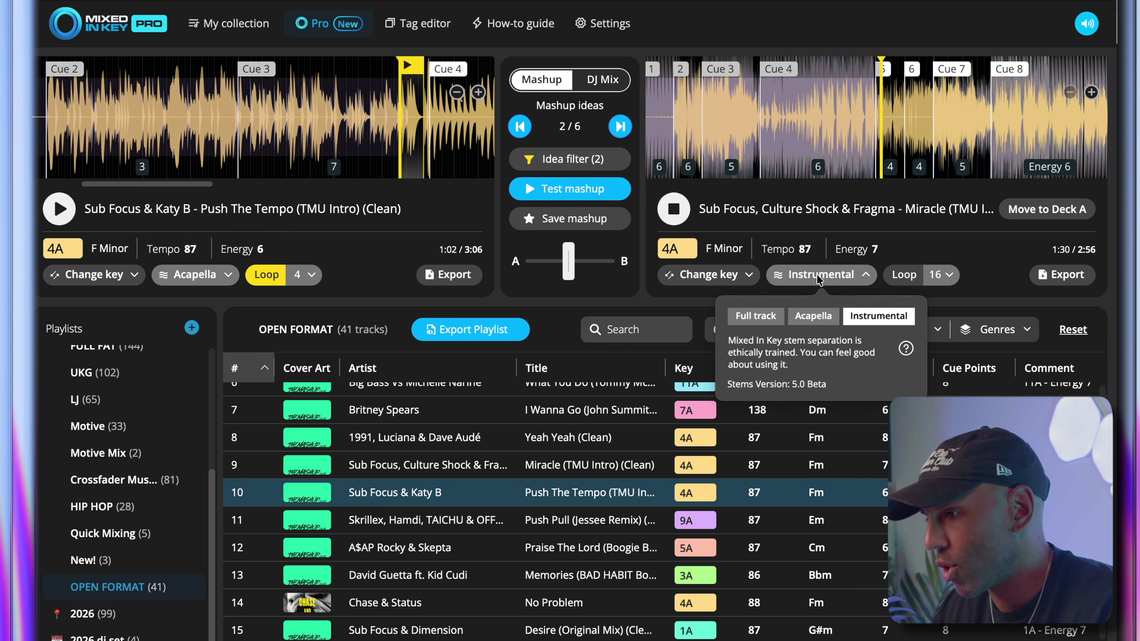
left_click(774, 318)
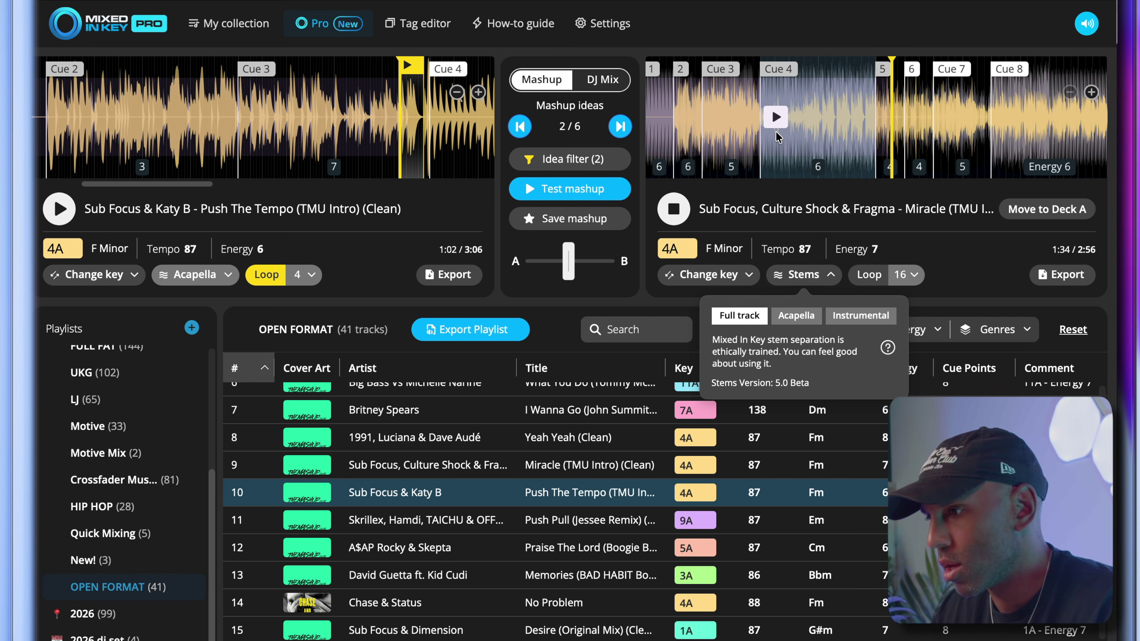
left_click(775, 112)
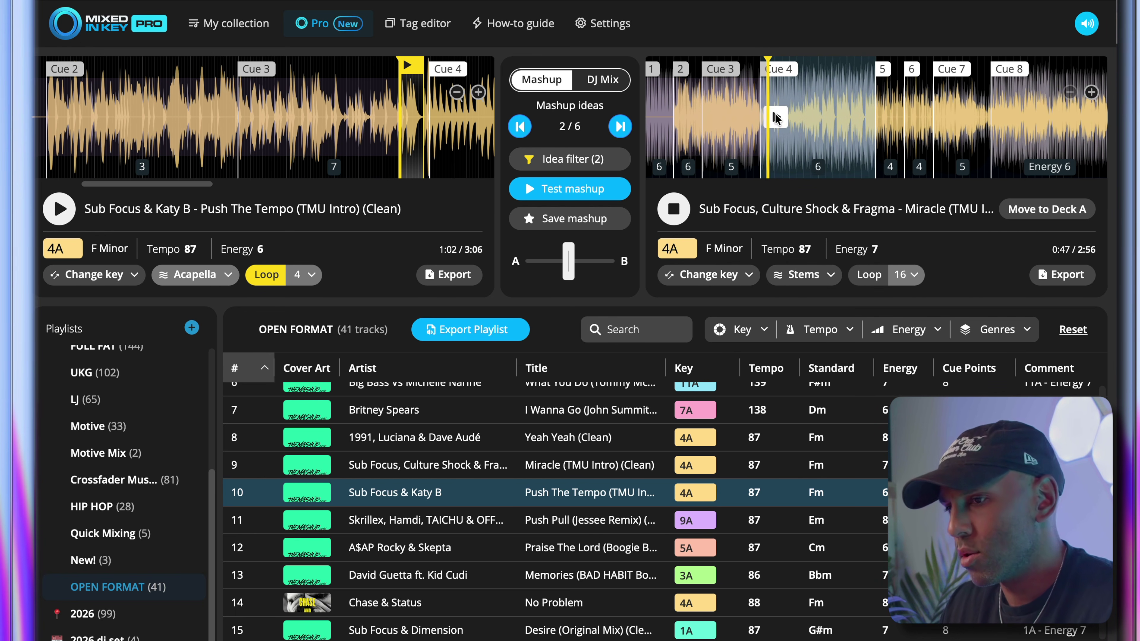
left_click(669, 214)
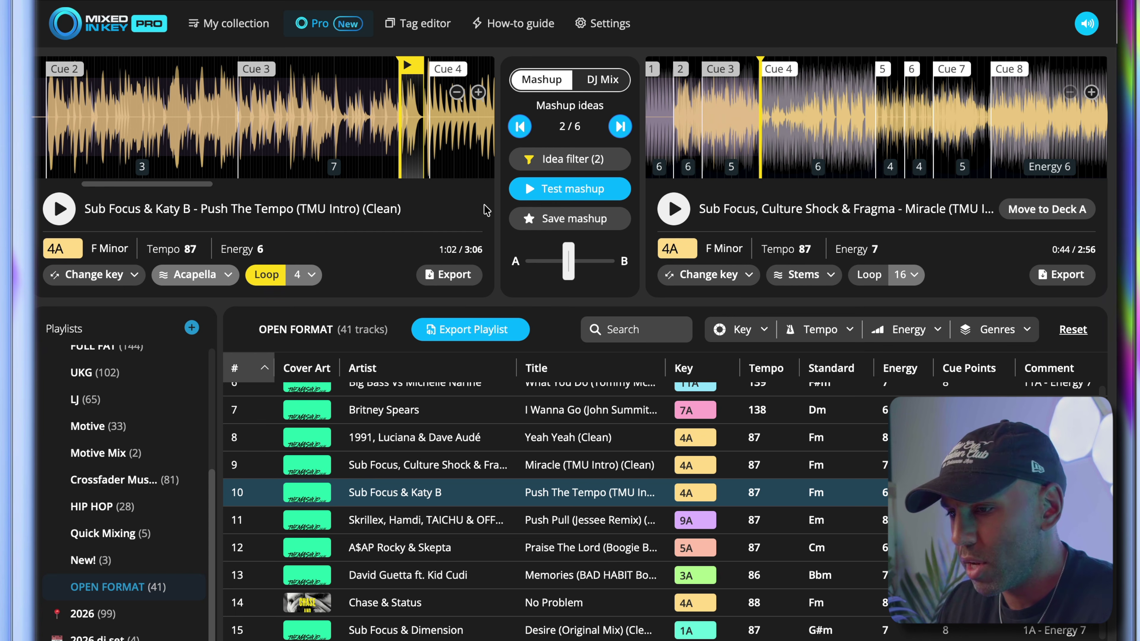
Turn off the loop on Push The Tempo and switch the track to its Instrumental stem.
left_click(311, 276)
left_click(264, 276)
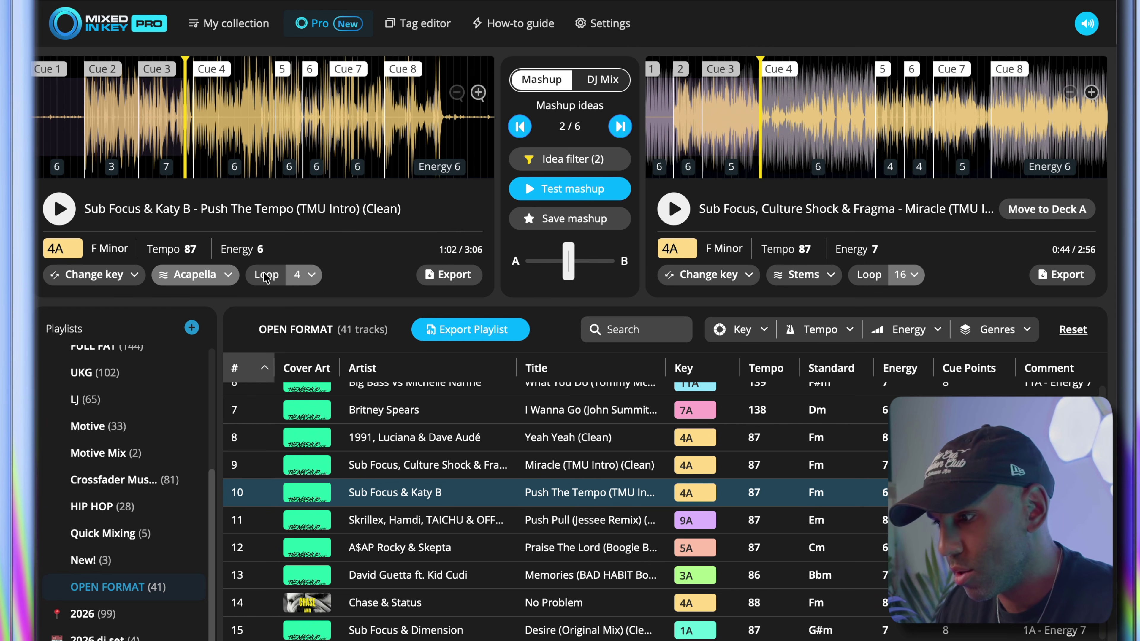
left_click(202, 274)
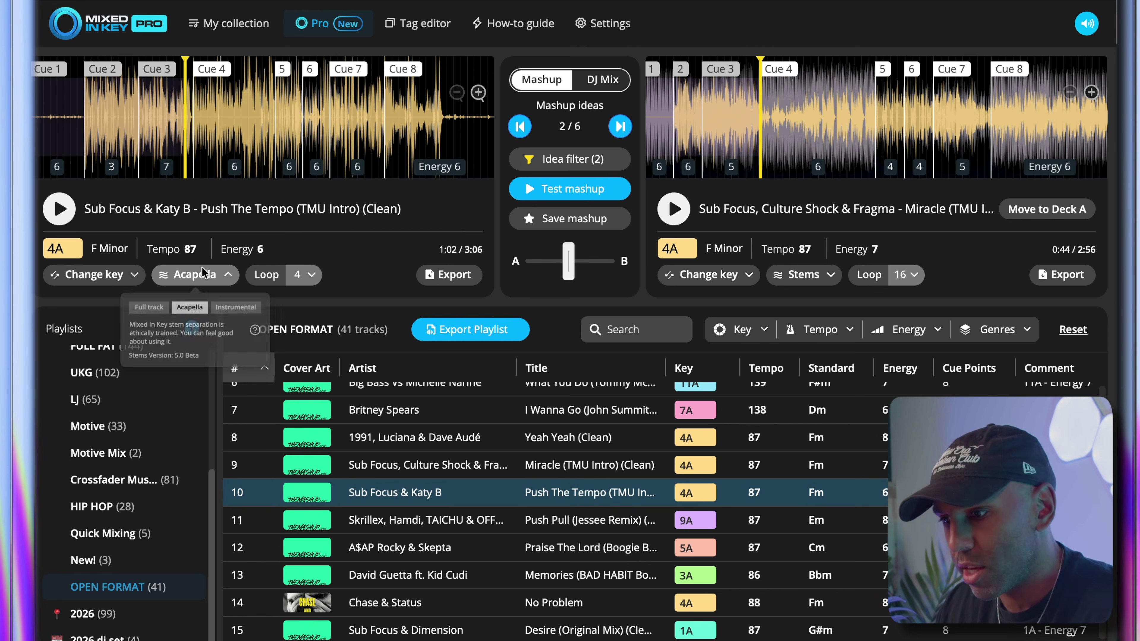
left_click(231, 318)
Switch Miracle to its Acapella stem and play it from cue 3.
left_click(813, 278)
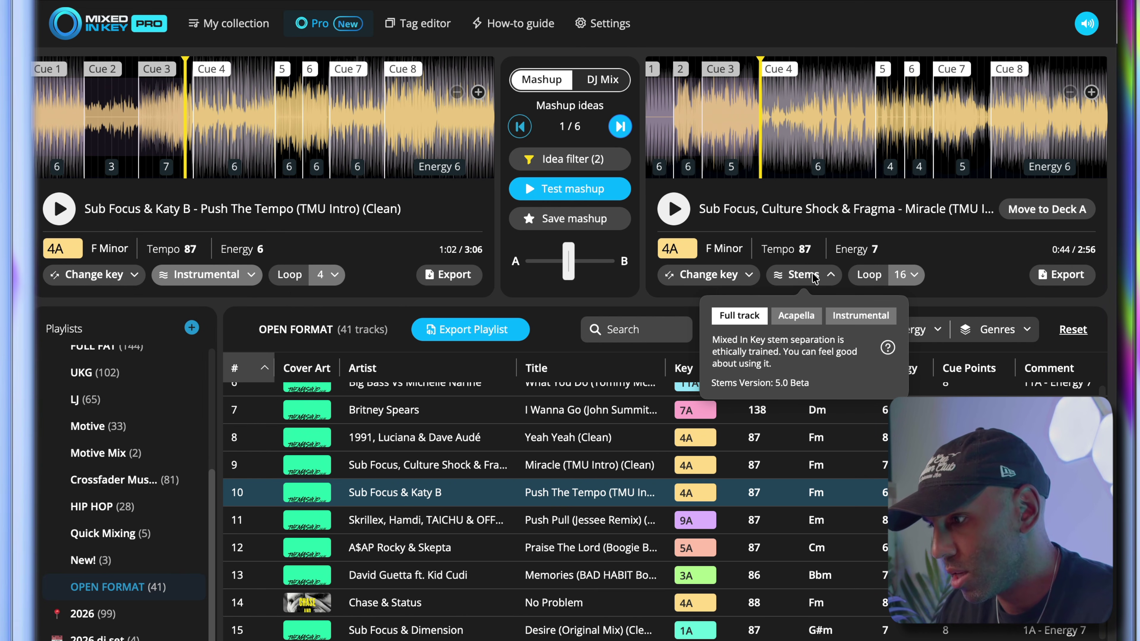
left_click(808, 314)
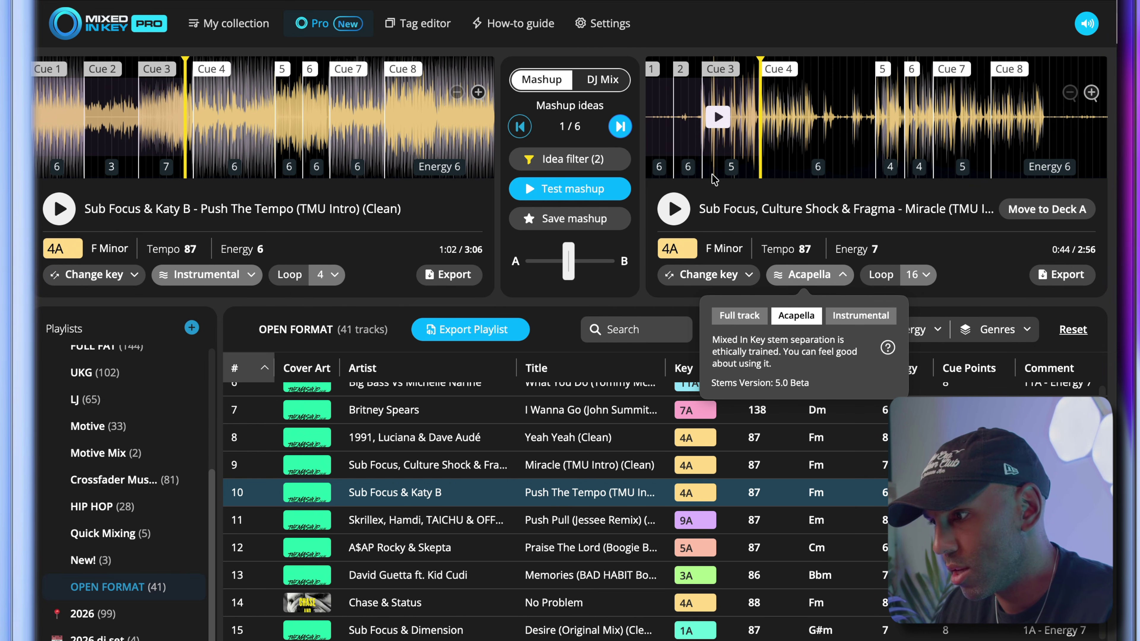
left_click(718, 118)
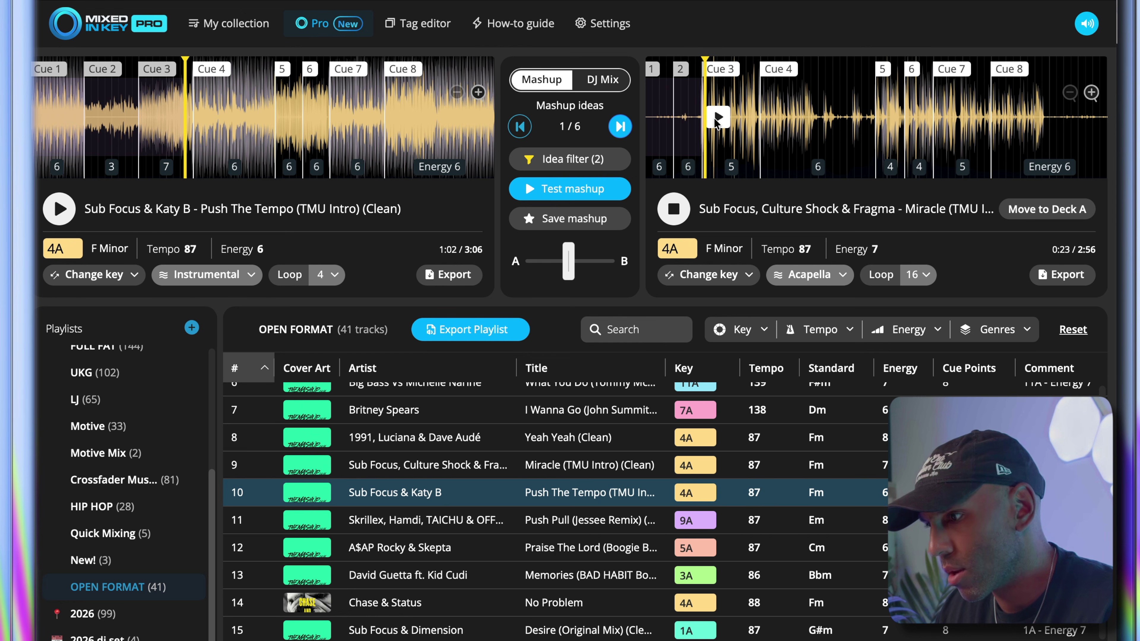
Play the Push The Tempo instrumental from cue 2 under the Miracle acapella, listen to the mashup, and stop both decks.
left_click(99, 118)
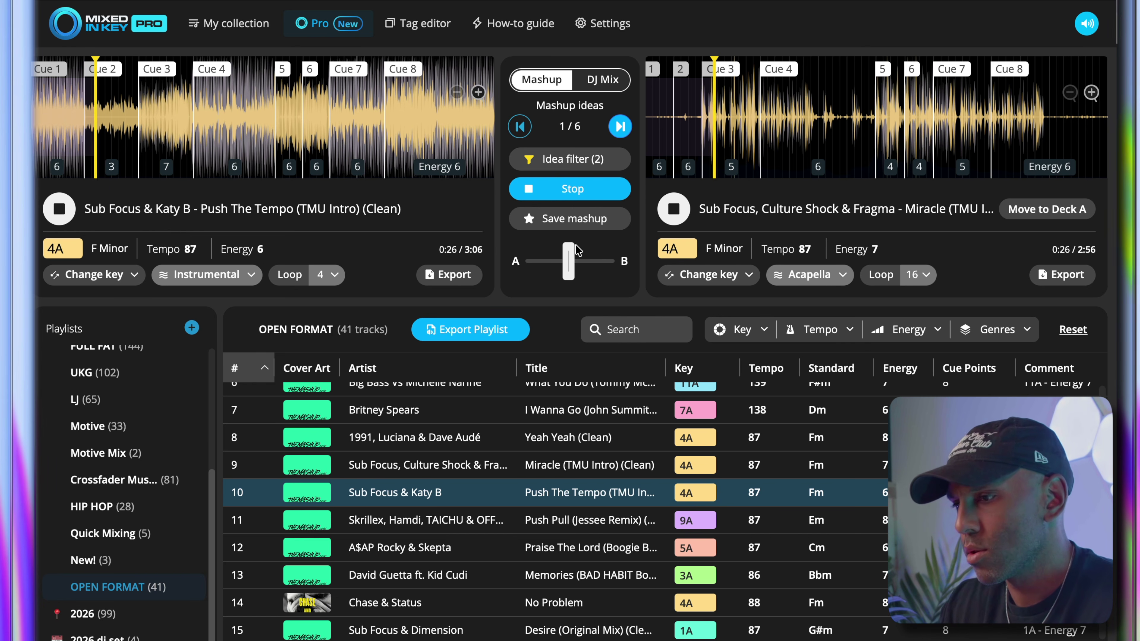
left_click_drag(570, 259, 570, 258)
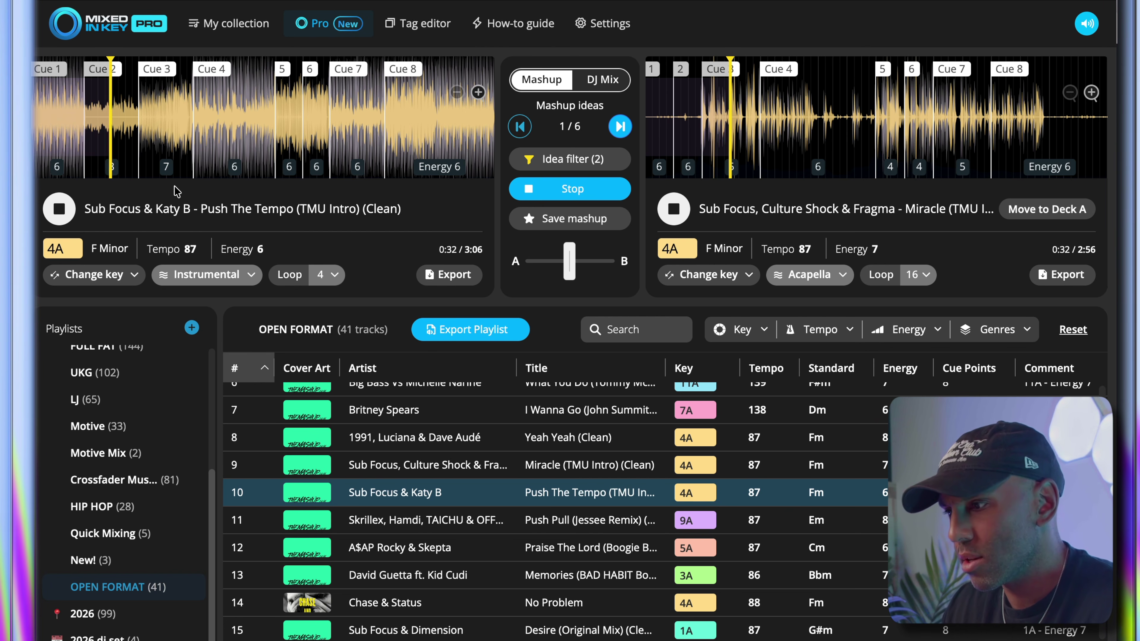
mouse_move(155, 176)
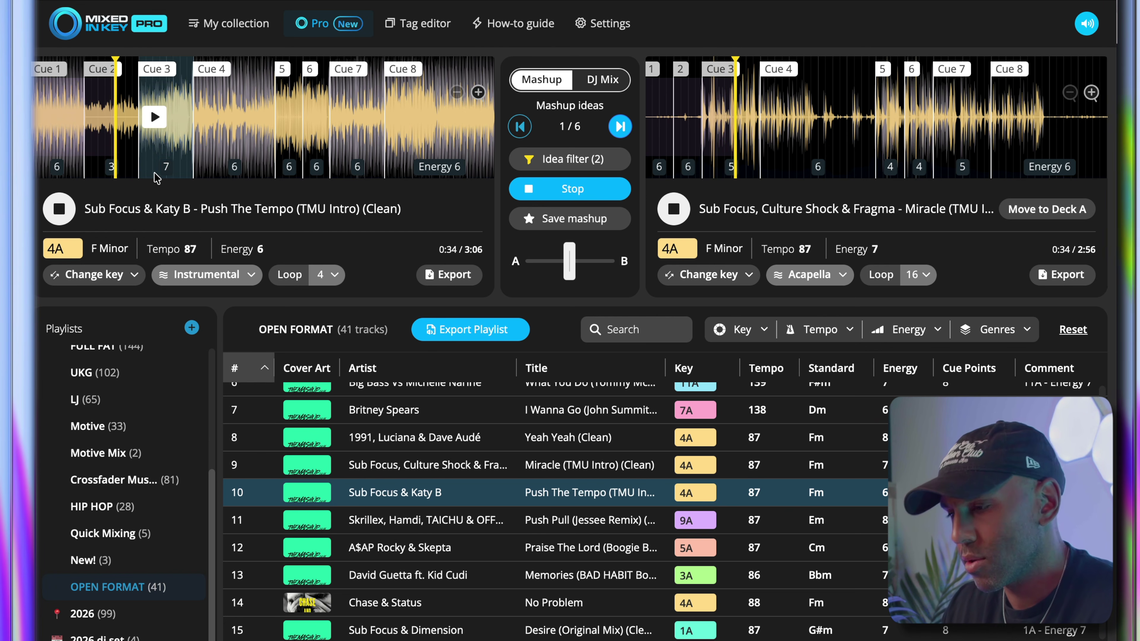
mouse_move(349, 116)
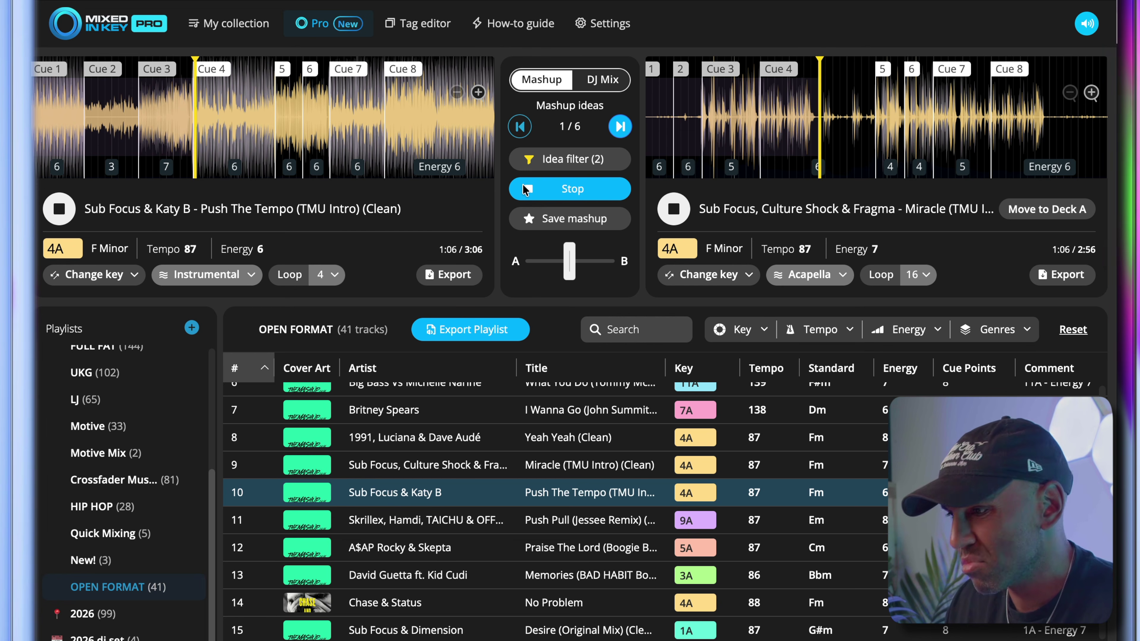
left_click(68, 209)
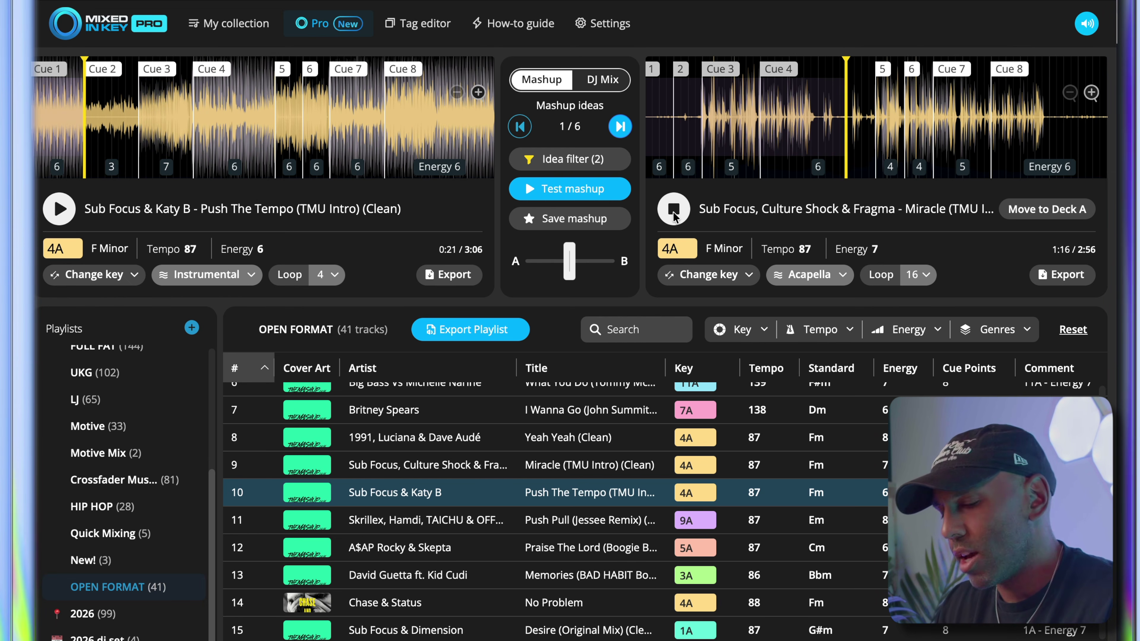
left_click(675, 213)
scroll(86, 474, "up", 5)
scroll(66, 434, "up", 1)
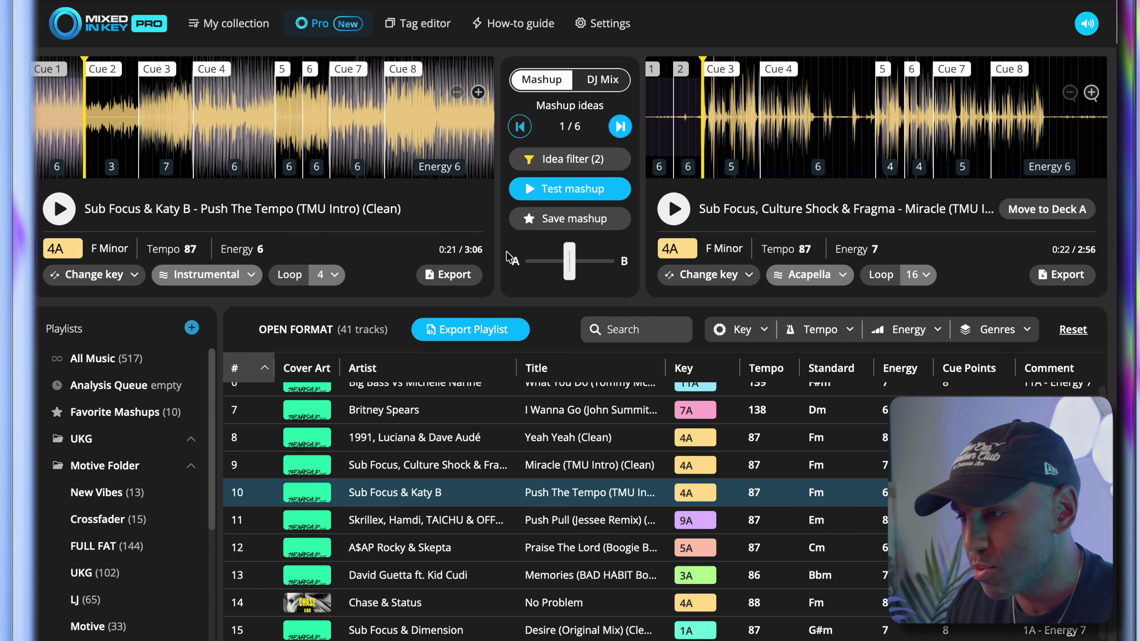
Save the Push The Tempo and Miracle mashup, select it in Favorite Mashups, and open the export of the Push The Tempo instrumental.
left_click_drag(534, 225, 146, 412)
left_click(82, 423)
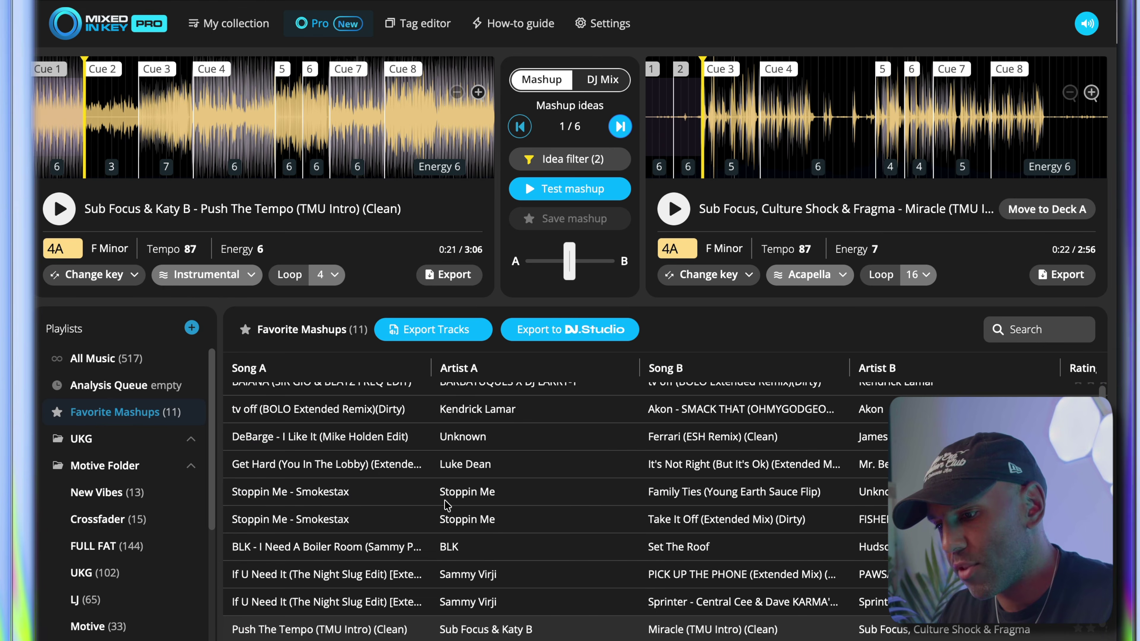
left_click(326, 631)
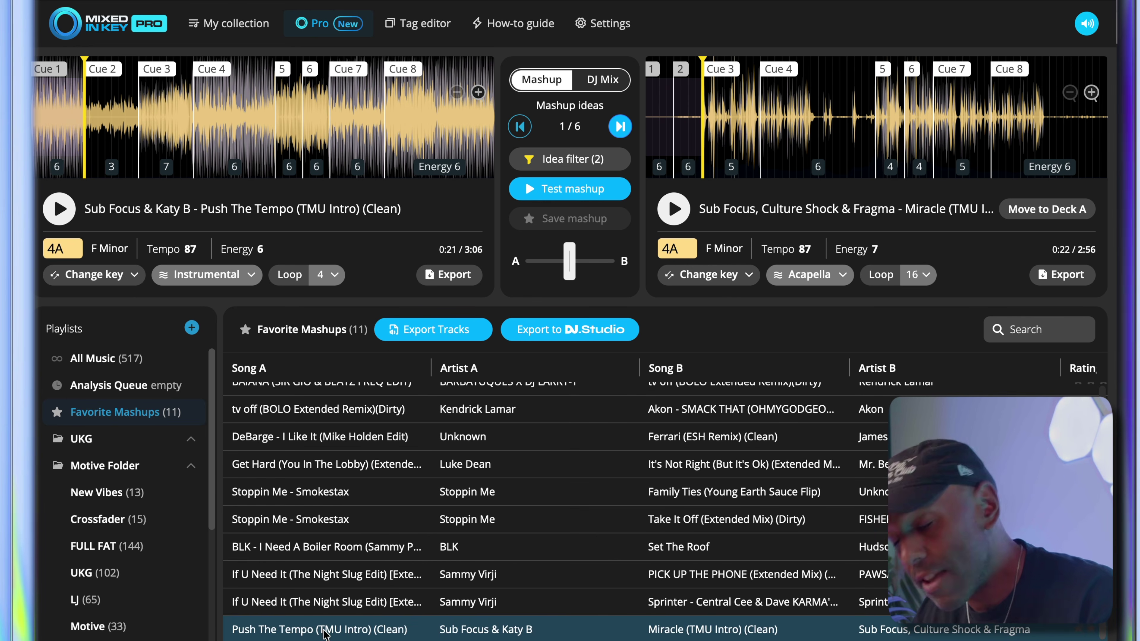
mouse_move(340, 638)
left_mouse_down()
mouse_move(323, 339)
mouse_move(305, 406)
mouse_move(319, 265)
mouse_move(325, 635)
mouse_move(330, 622)
left_mouse_up()
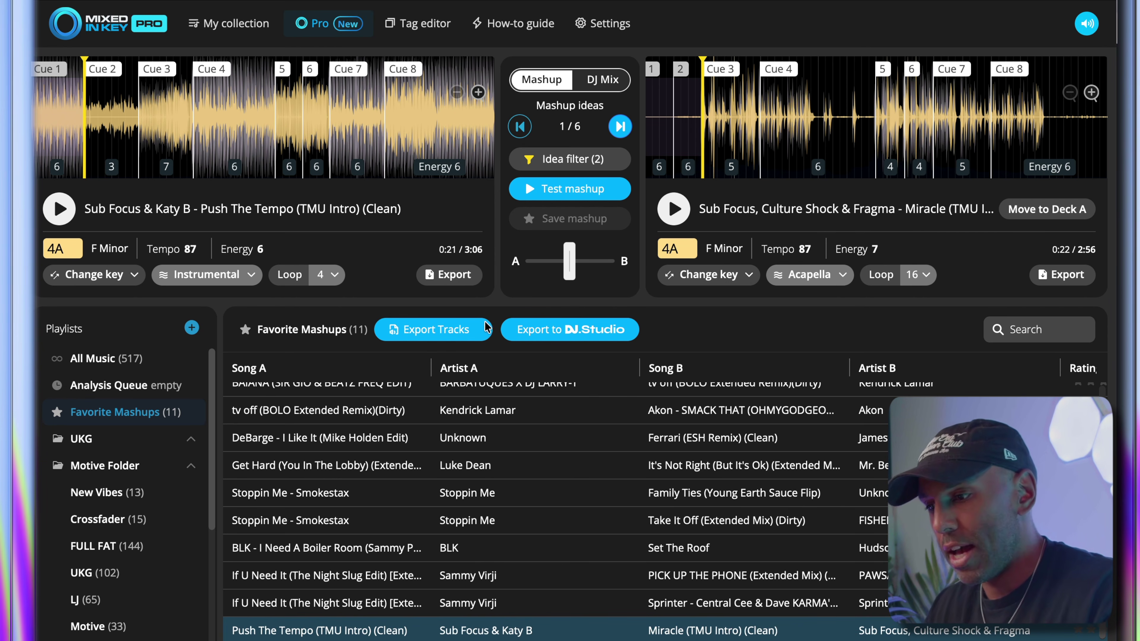
left_click(461, 282)
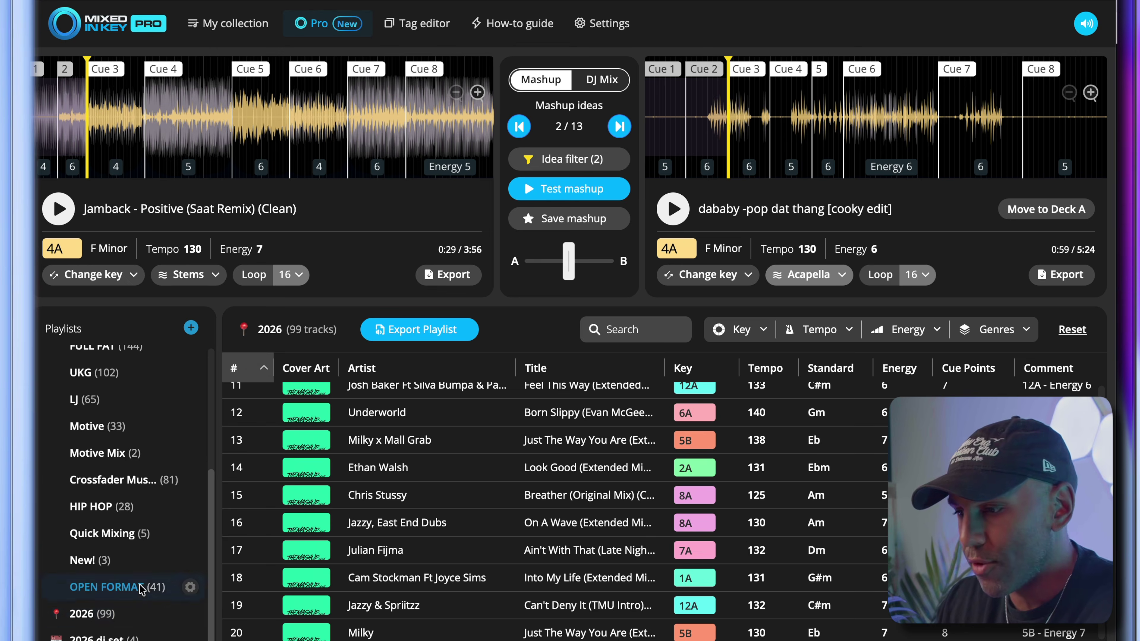
Browse the OPEN FORMAT playlist and create a new playlist named Open Format DJ Set.
left_click(117, 587)
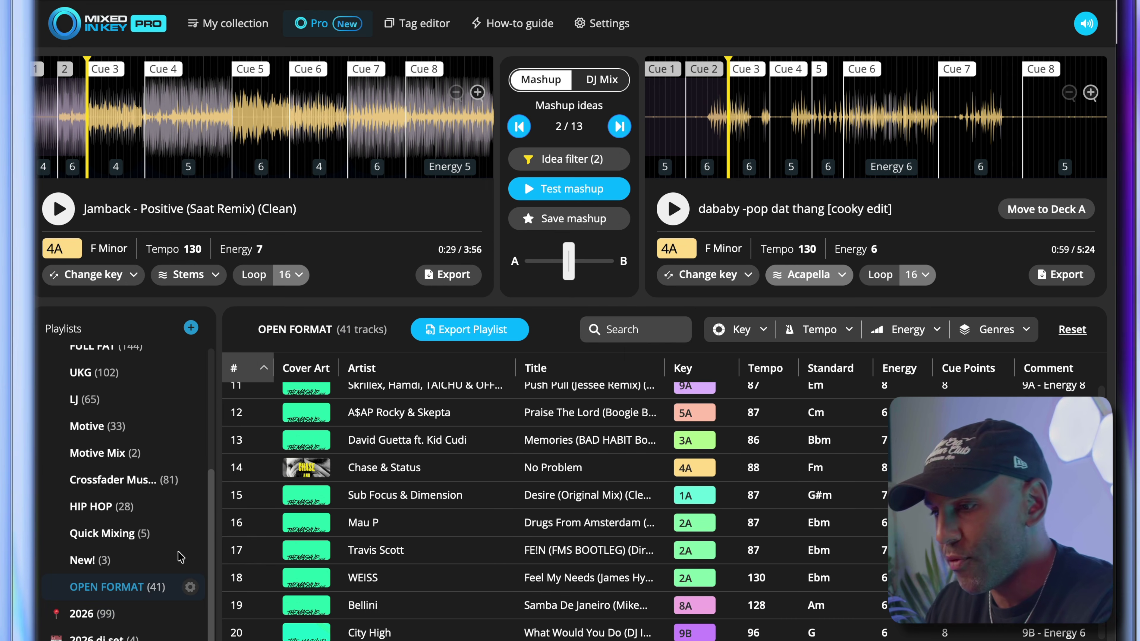
scroll(366, 490, "down", 6)
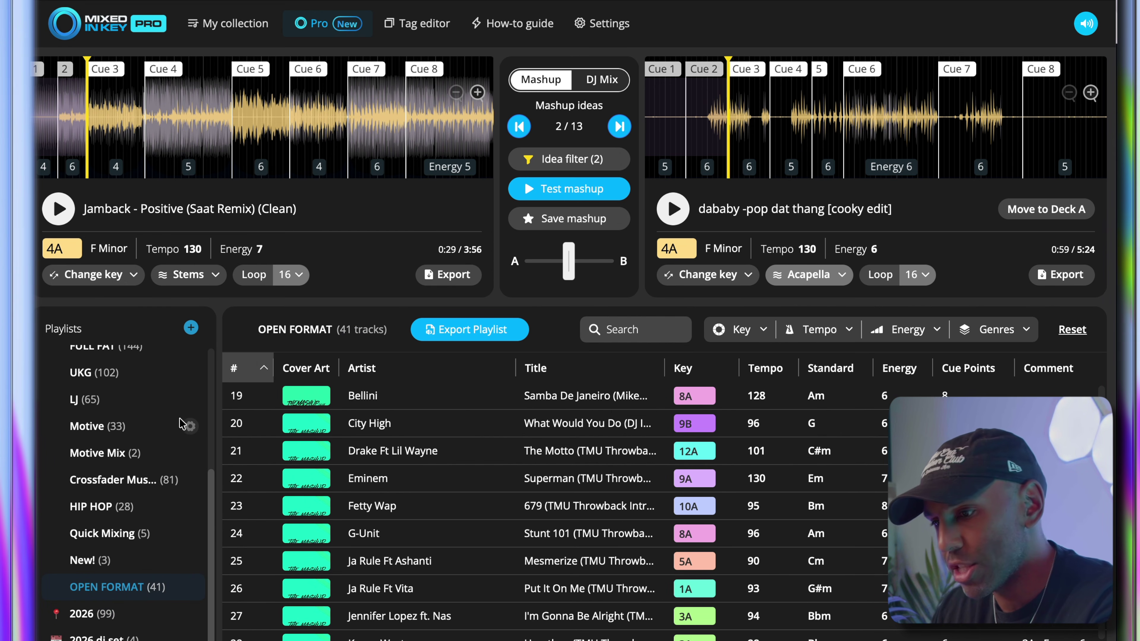
left_click(192, 328)
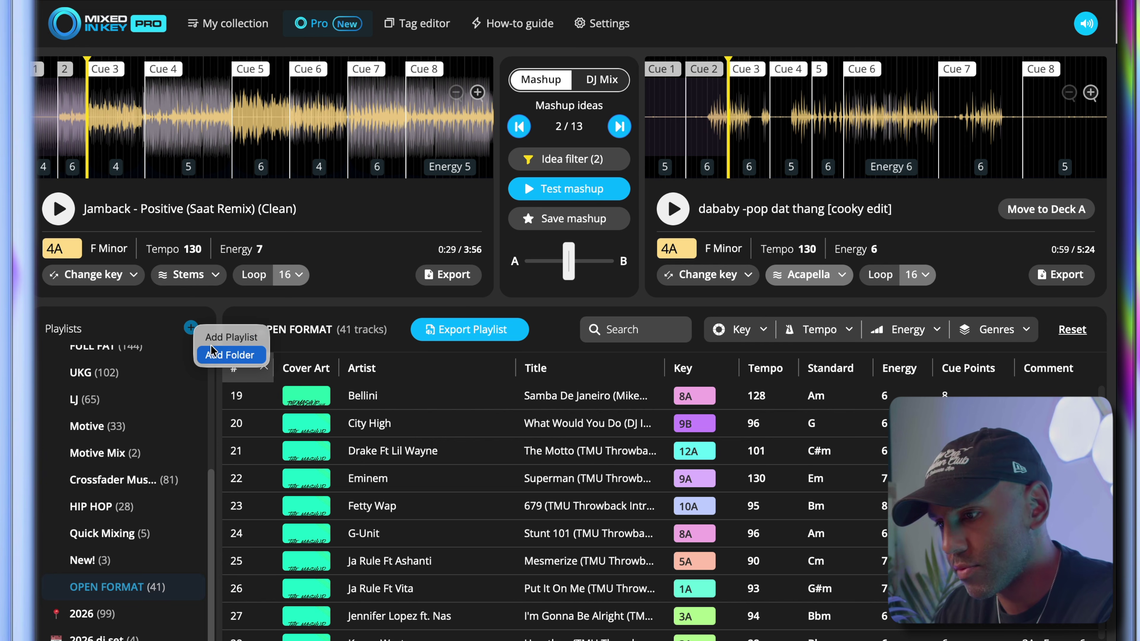
left_click(228, 343)
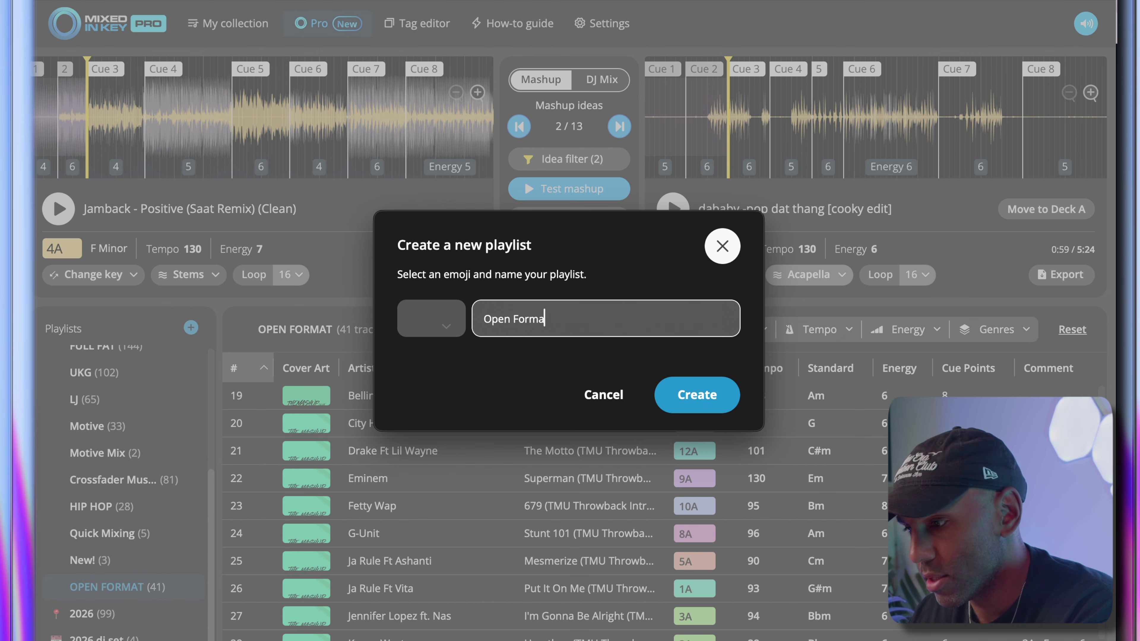
type("Open Format DJ Set")
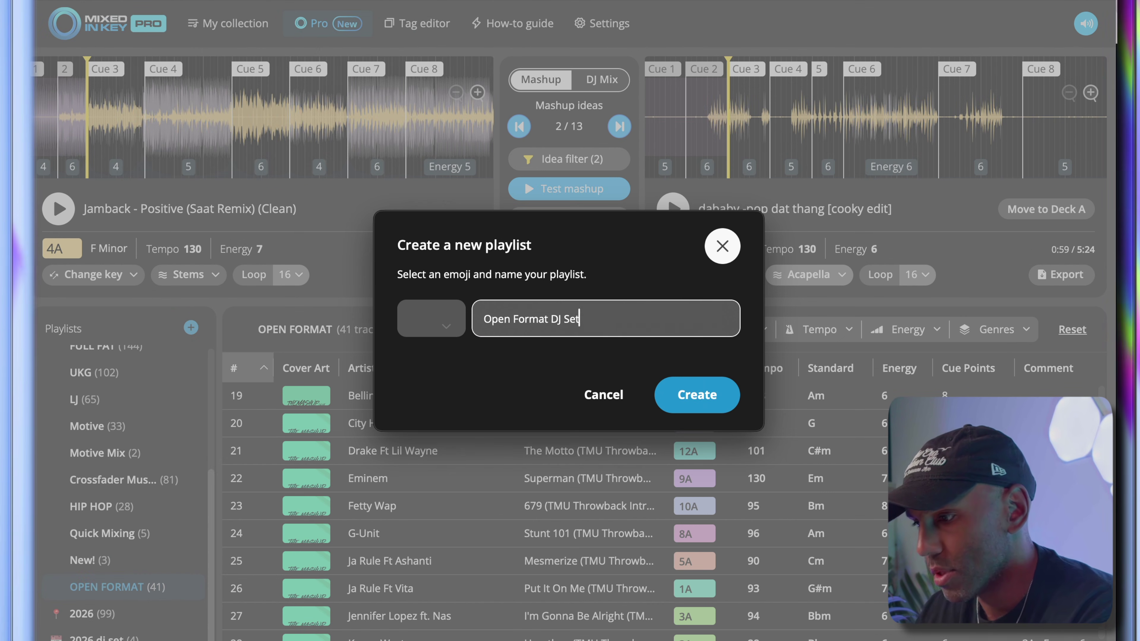
key("Return")
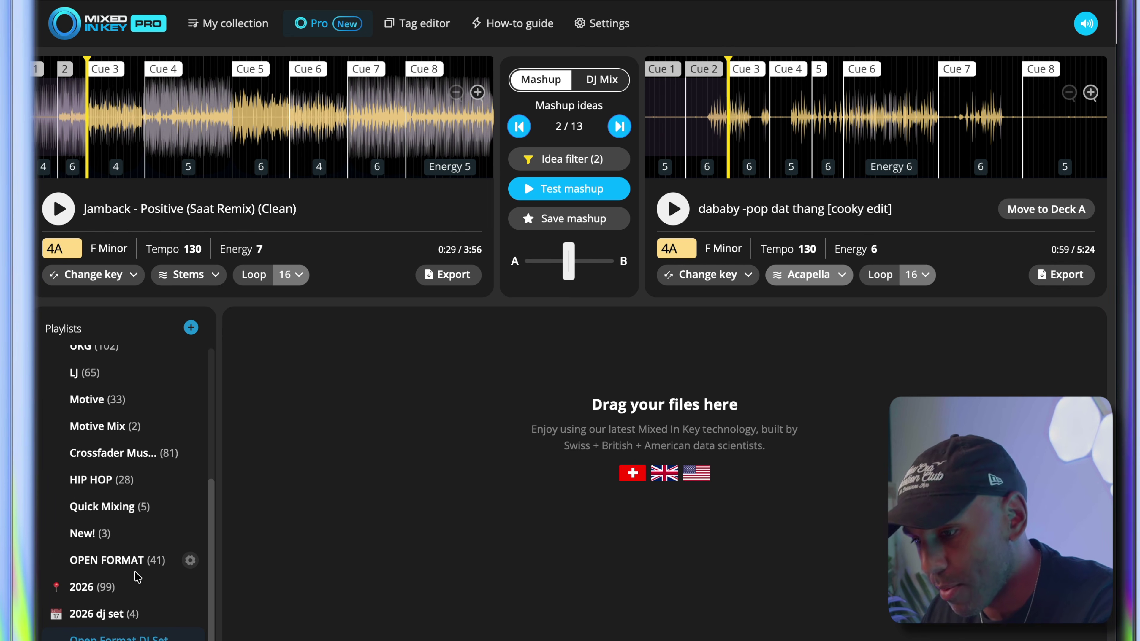
Restrict the idea filter to the OPEN FORMAT playlist by removing 2026 from the source playlists, and save the filter.
left_click(124, 568)
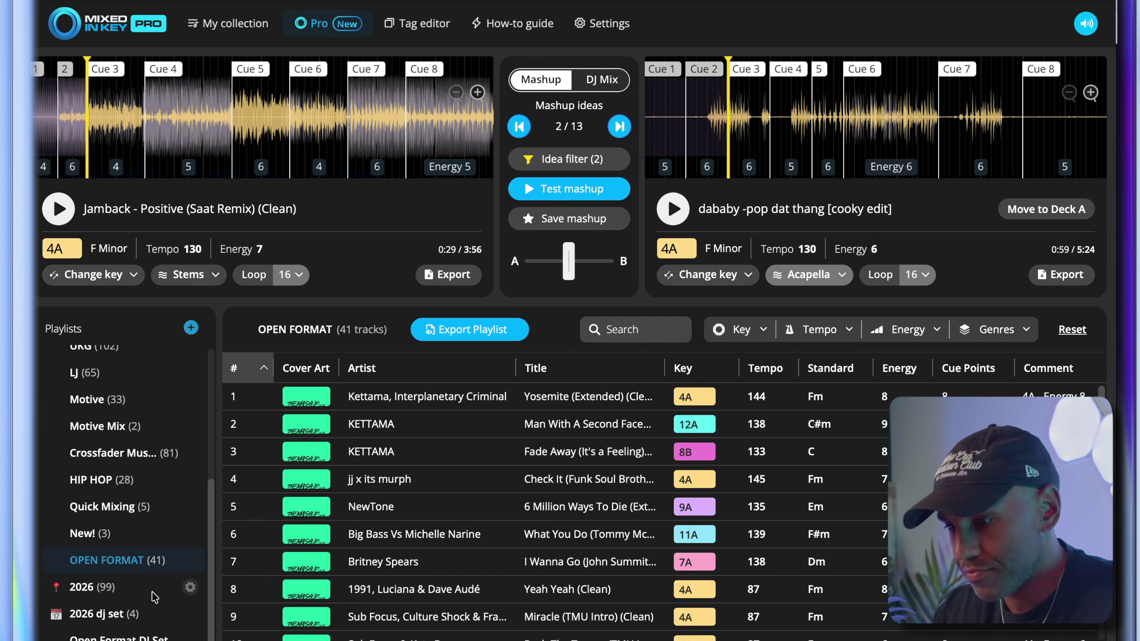
left_click(101, 637)
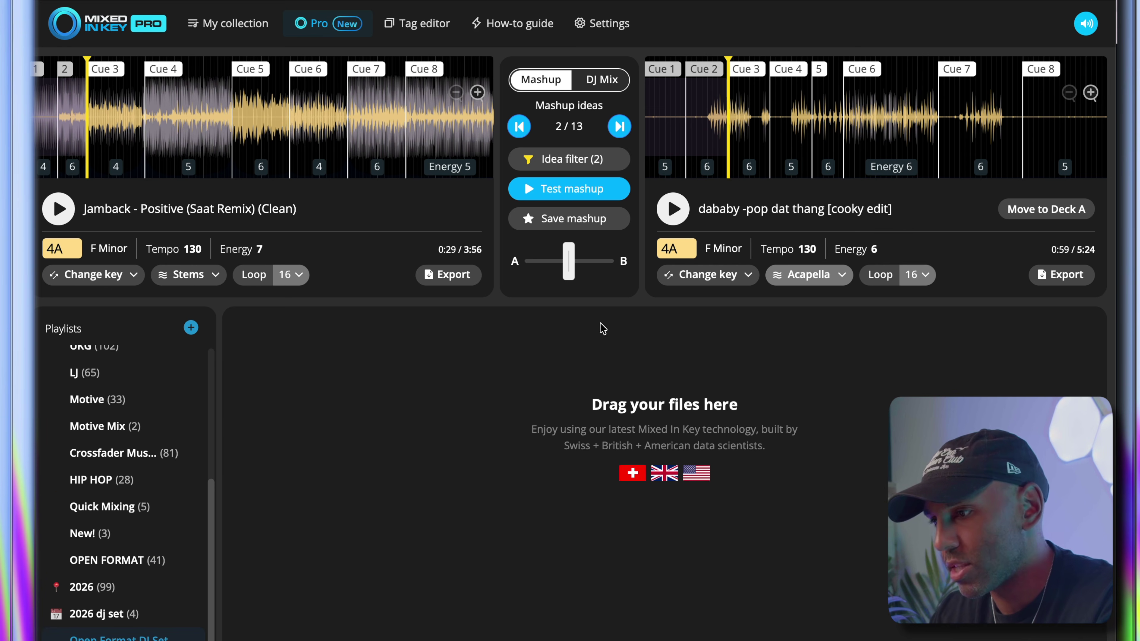
left_click(529, 164)
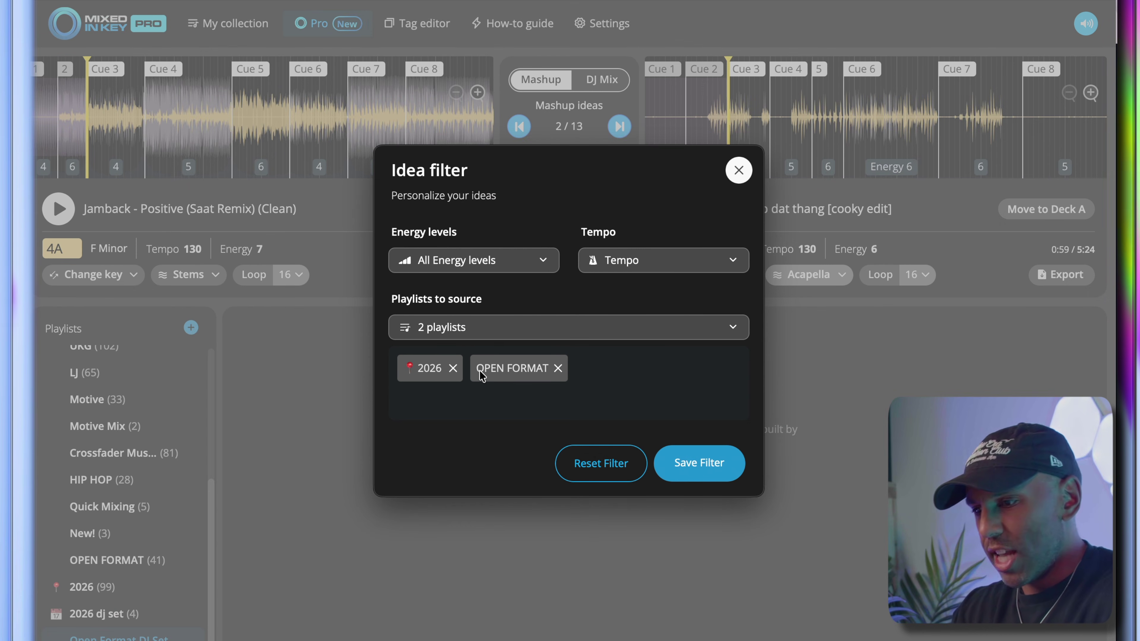
left_click(453, 368)
left_click(738, 472)
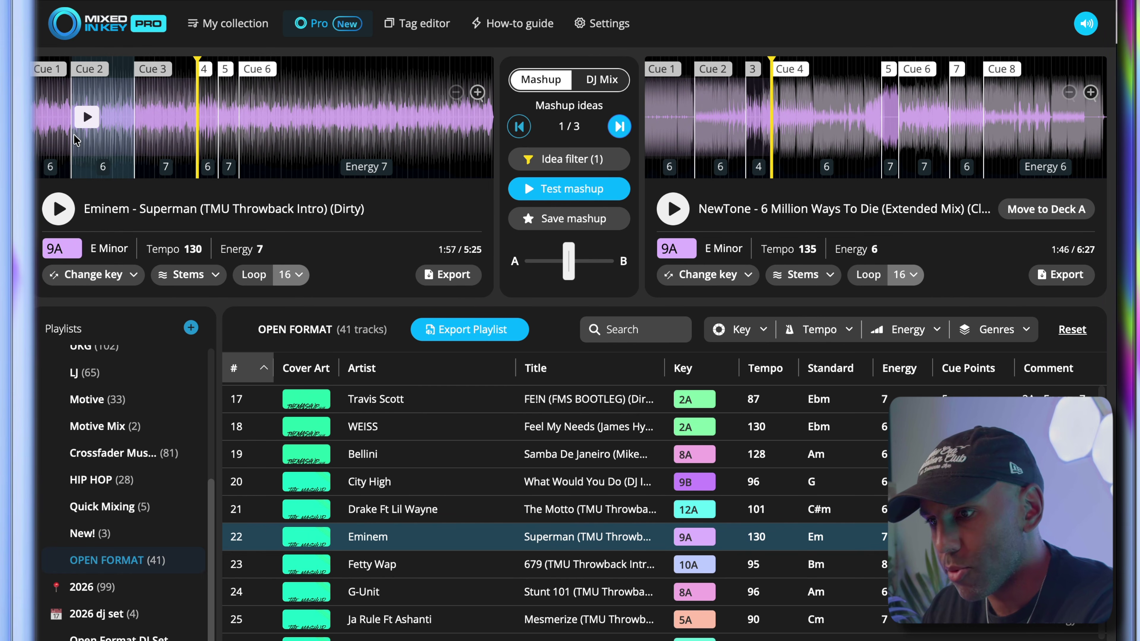
Test Superman from cue 1 together with 6 Million Ways To Die from cue 2, and stop both decks.
left_click(44, 117)
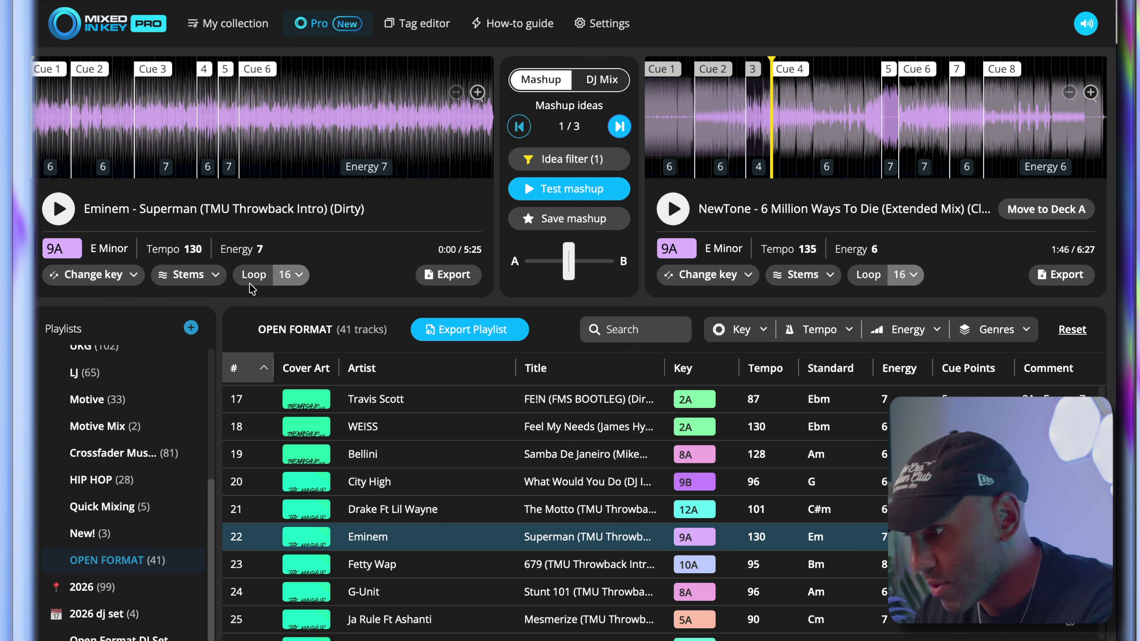
mouse_move(745, 158)
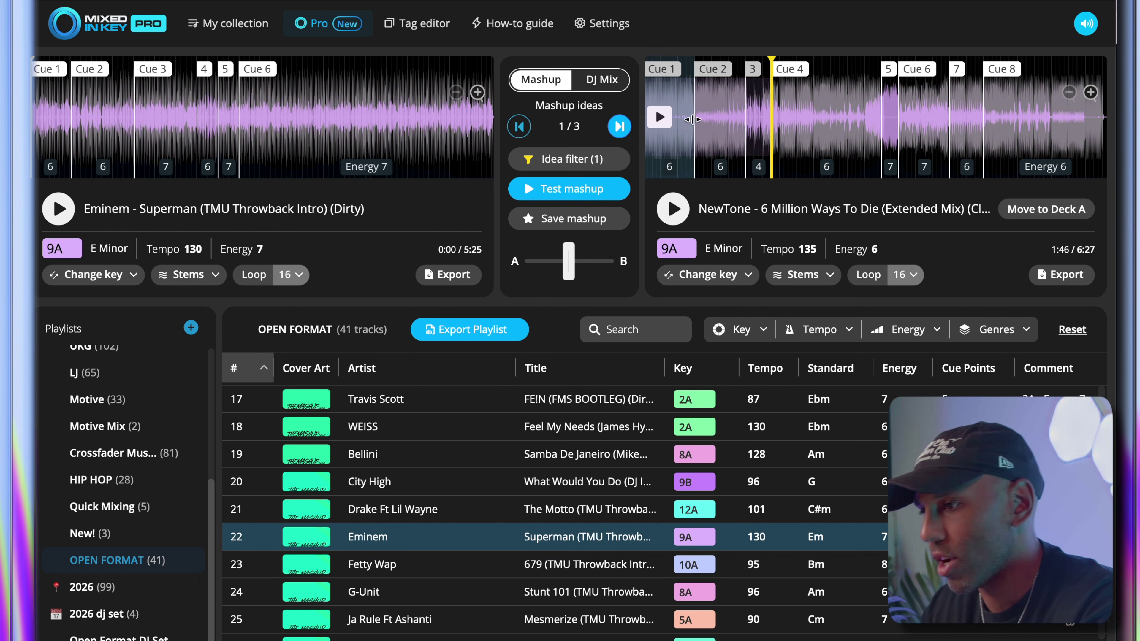
left_click(700, 119)
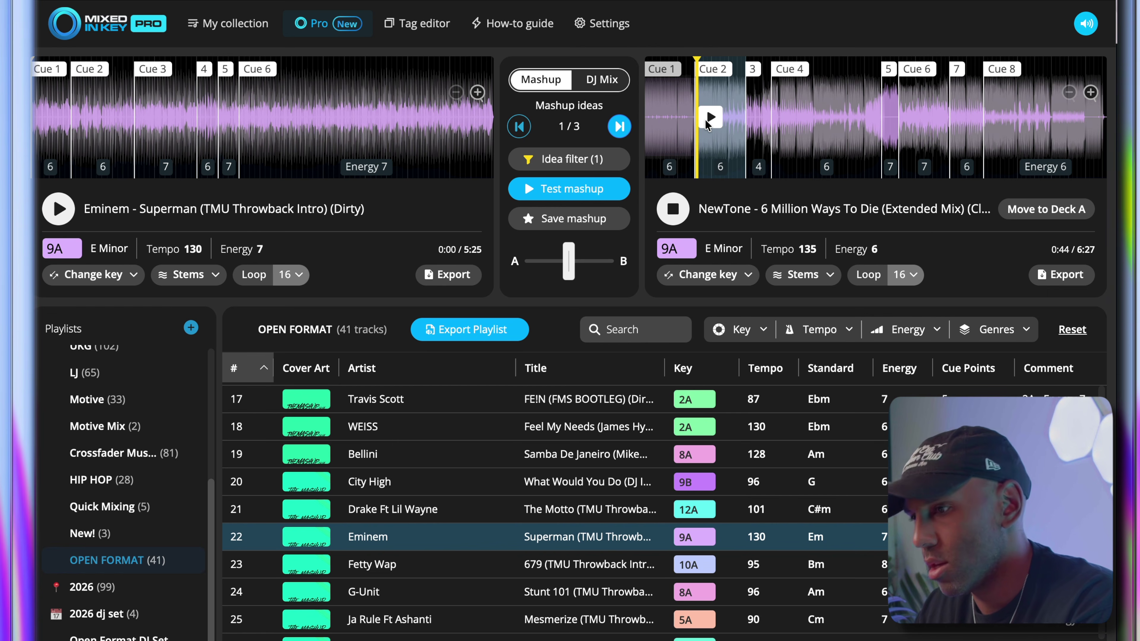
mouse_move(454, 130)
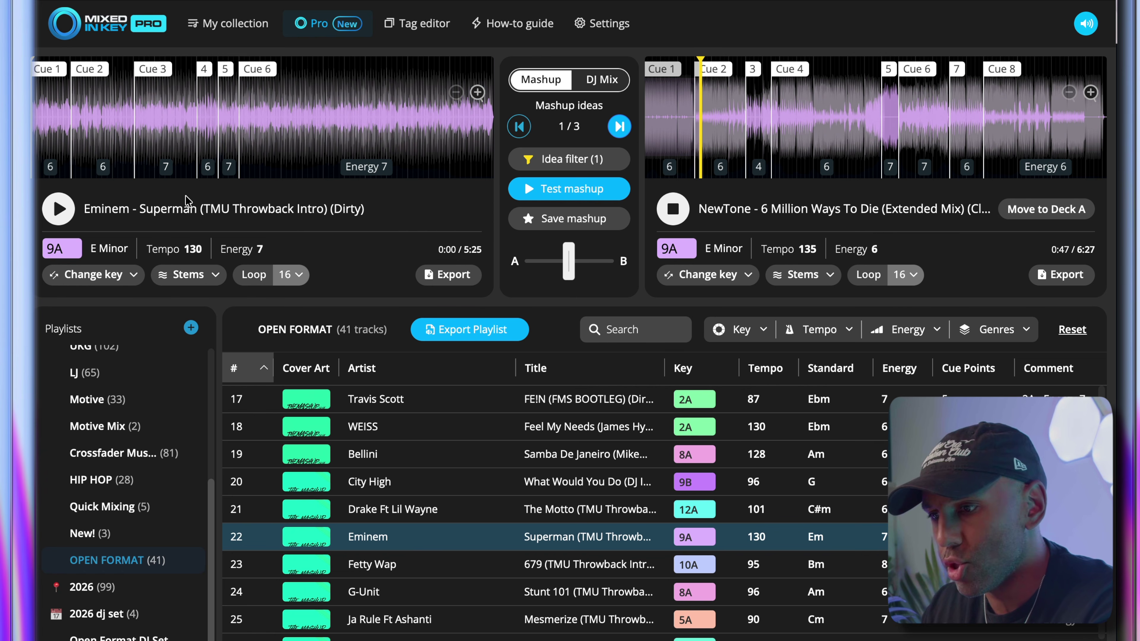
left_click(528, 194)
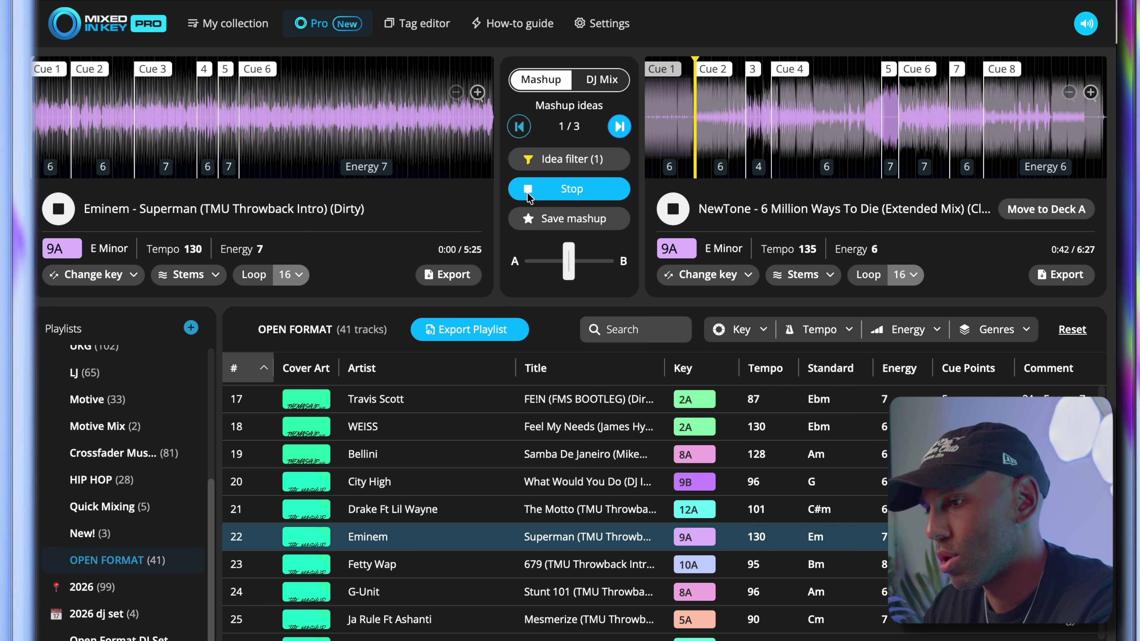
left_click(528, 197)
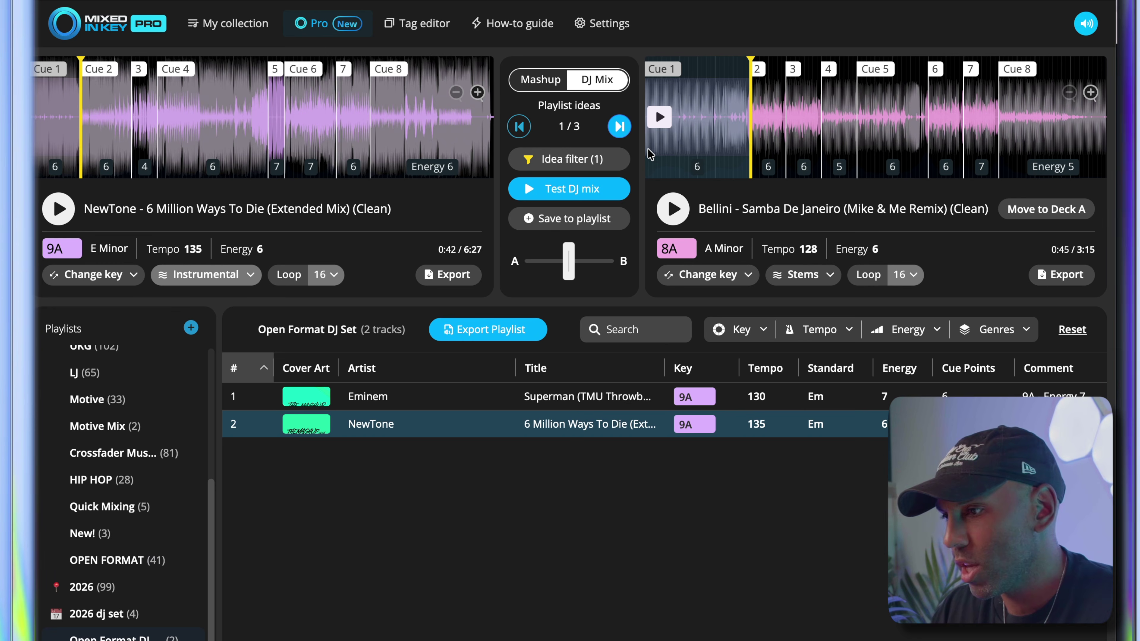
Advance to the third playlist idea, Sometimes, and preview it from cue 2 and cue 3.
left_click(618, 128)
left_click(618, 127)
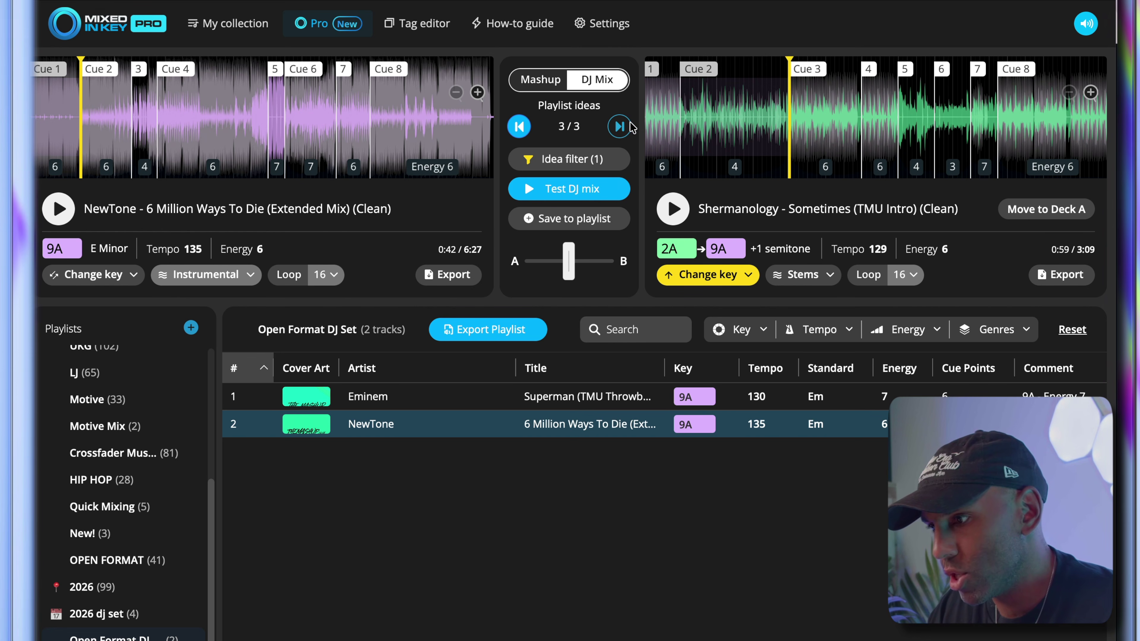
left_click(694, 121)
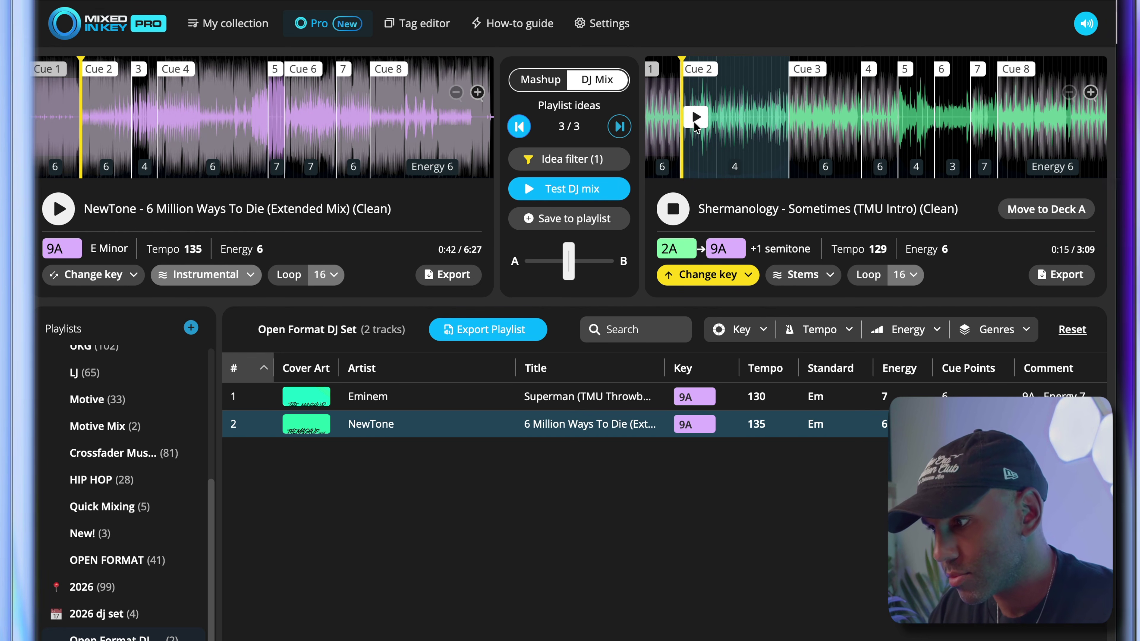
left_click(804, 114)
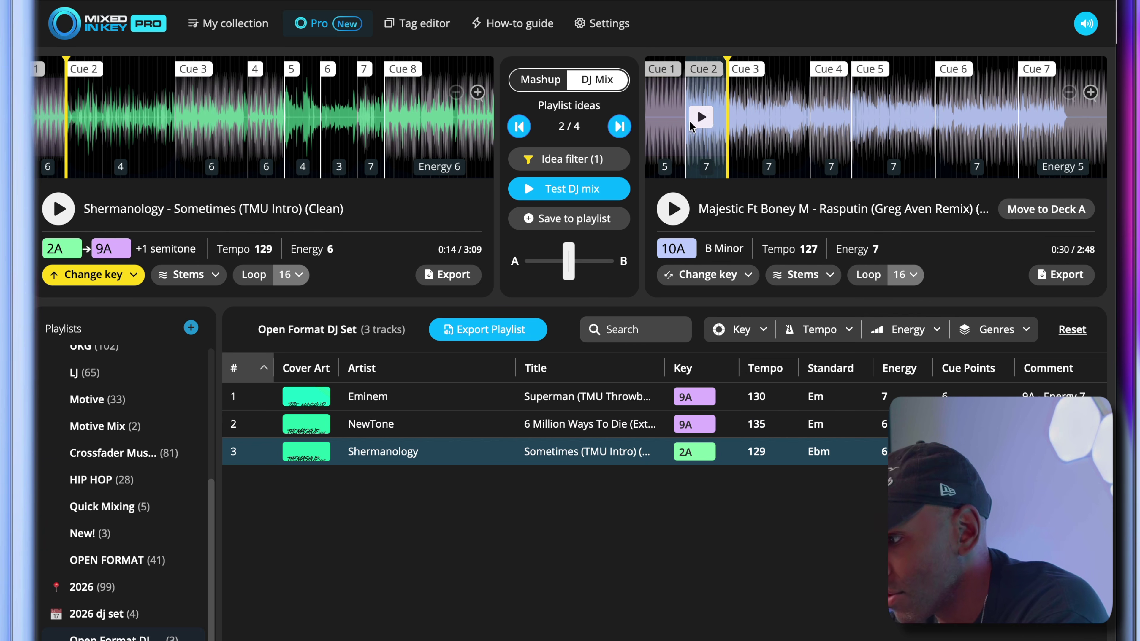
Play Sometimes from cue 8 together with Rasputin from cue 2, and switch Sometimes to its Acapella stem.
left_click(708, 116)
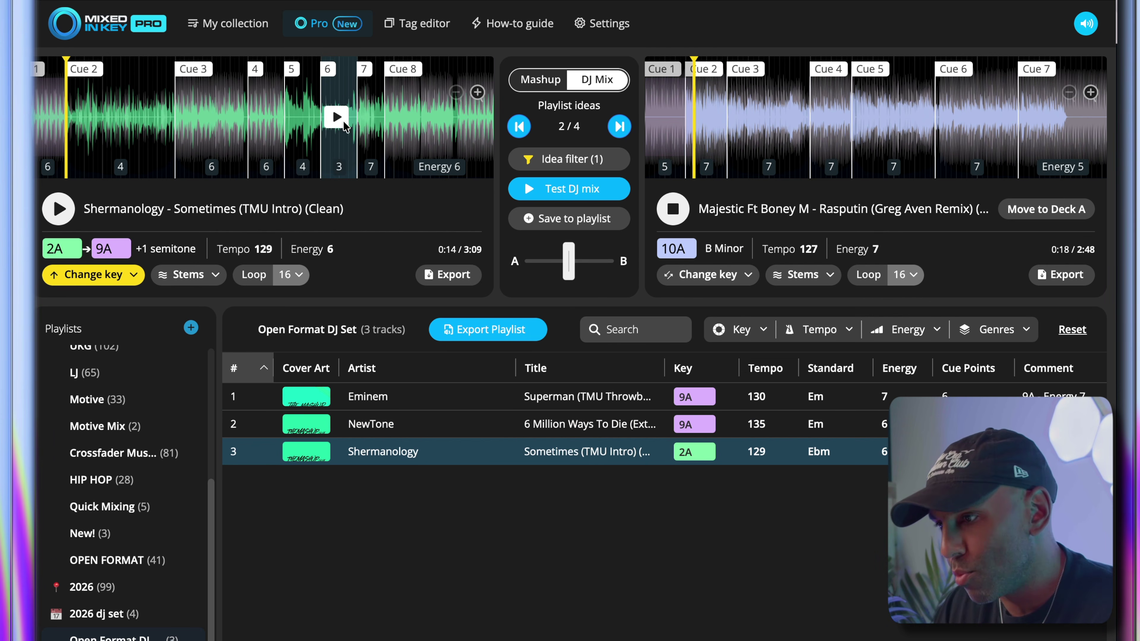
left_click(400, 118)
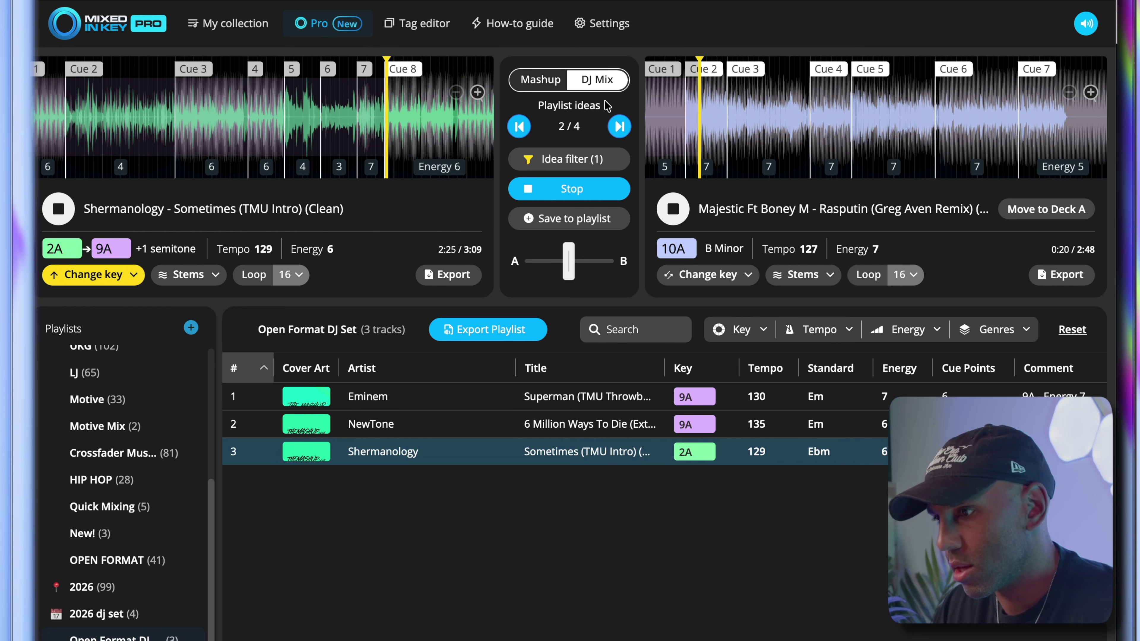
left_click(700, 121)
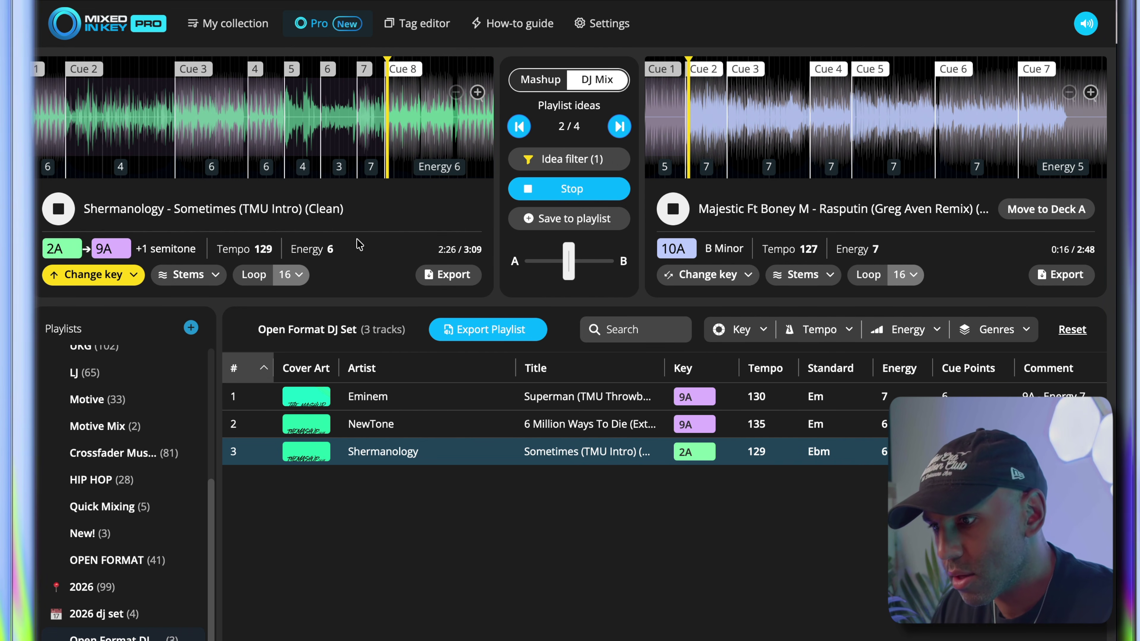
left_click(207, 274)
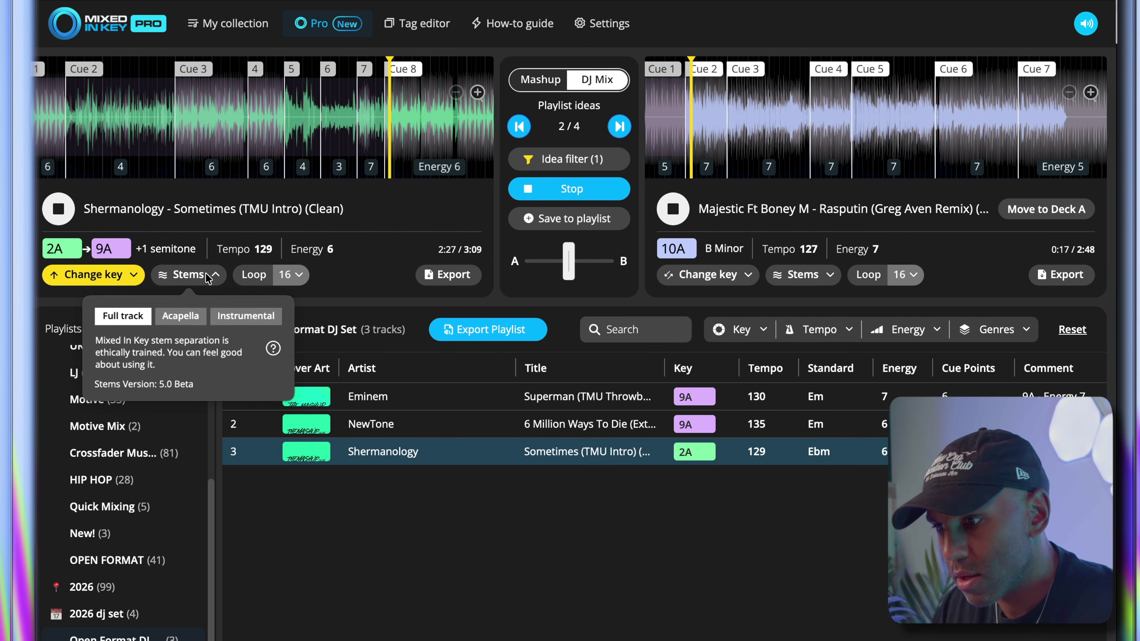
left_click(203, 315)
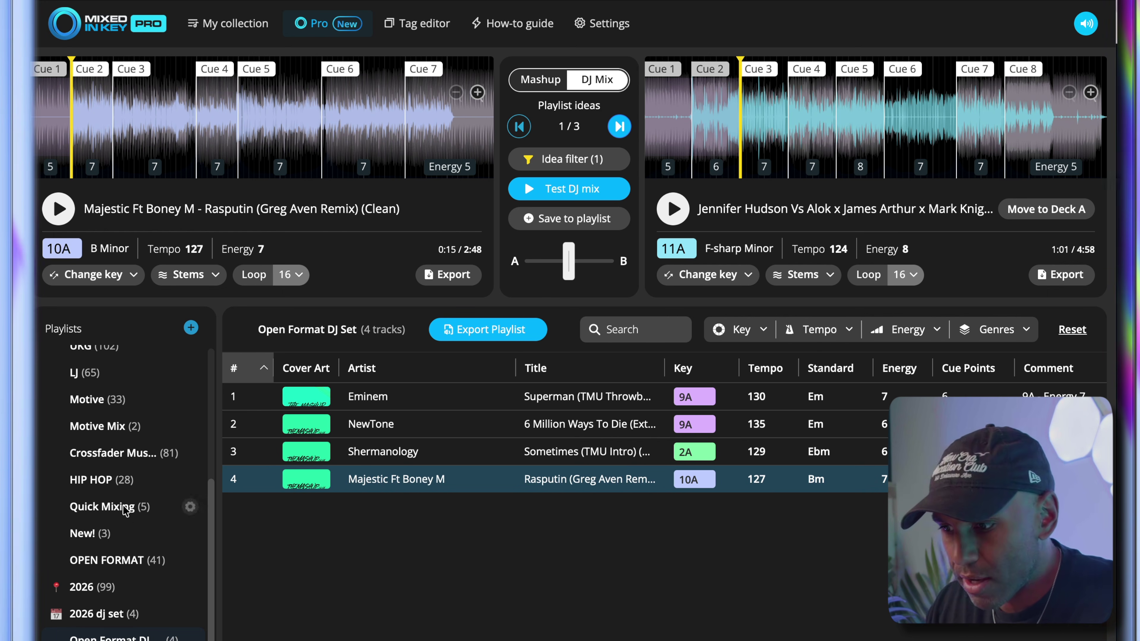
Open the OPEN FORMAT playlist, preview Drugs From Amsterdam on Deck A, and stop playback.
left_click(107, 560)
left_click(69, 212)
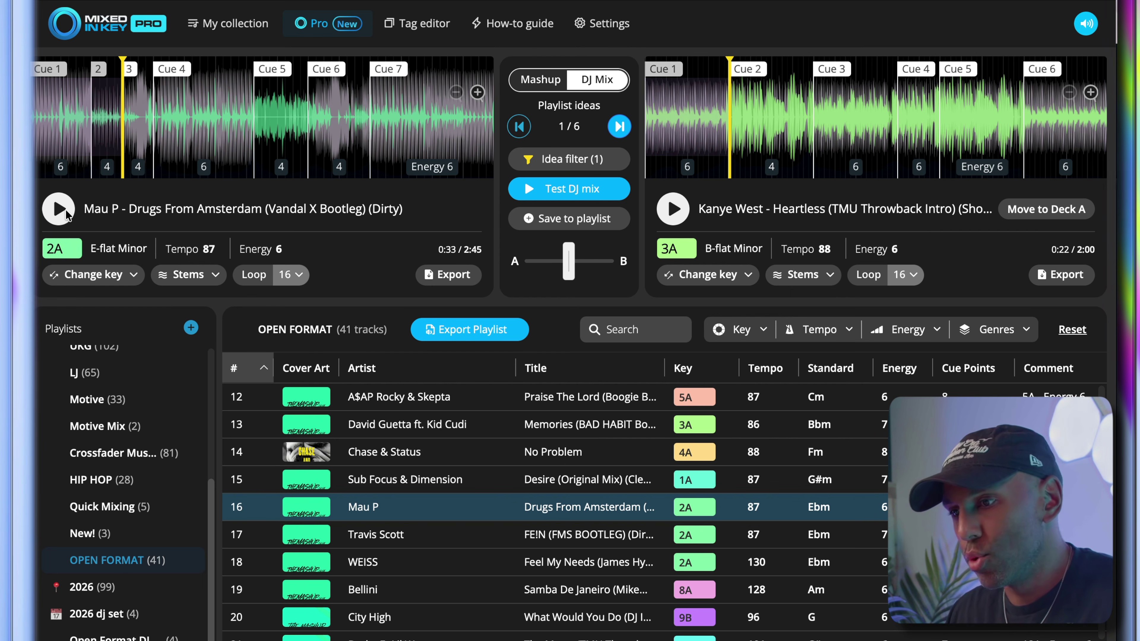
left_click(67, 214)
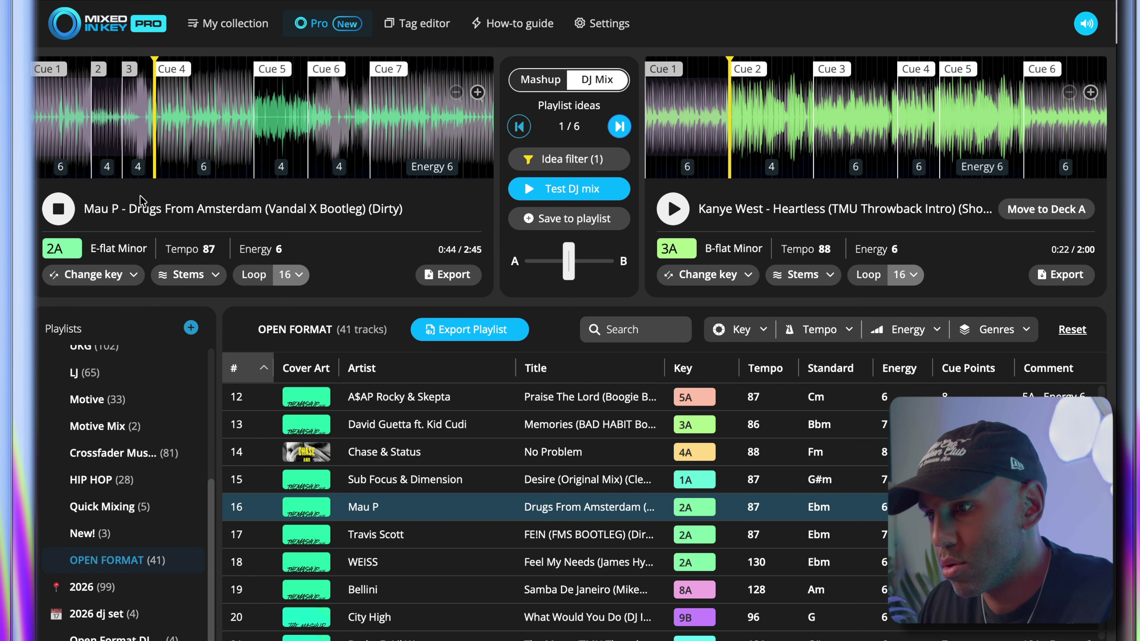
left_click(66, 215)
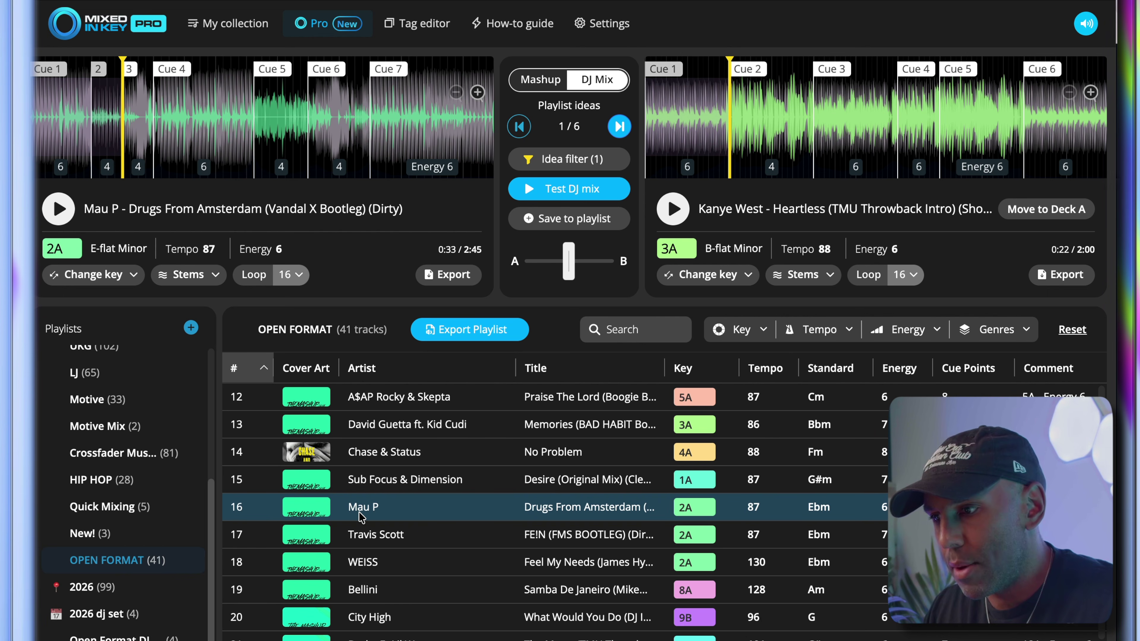
Copy Drugs From Amsterdam from OPEN FORMAT into the Open Format DJ Set playlist and select it there.
left_click_drag(355, 518, 161, 636)
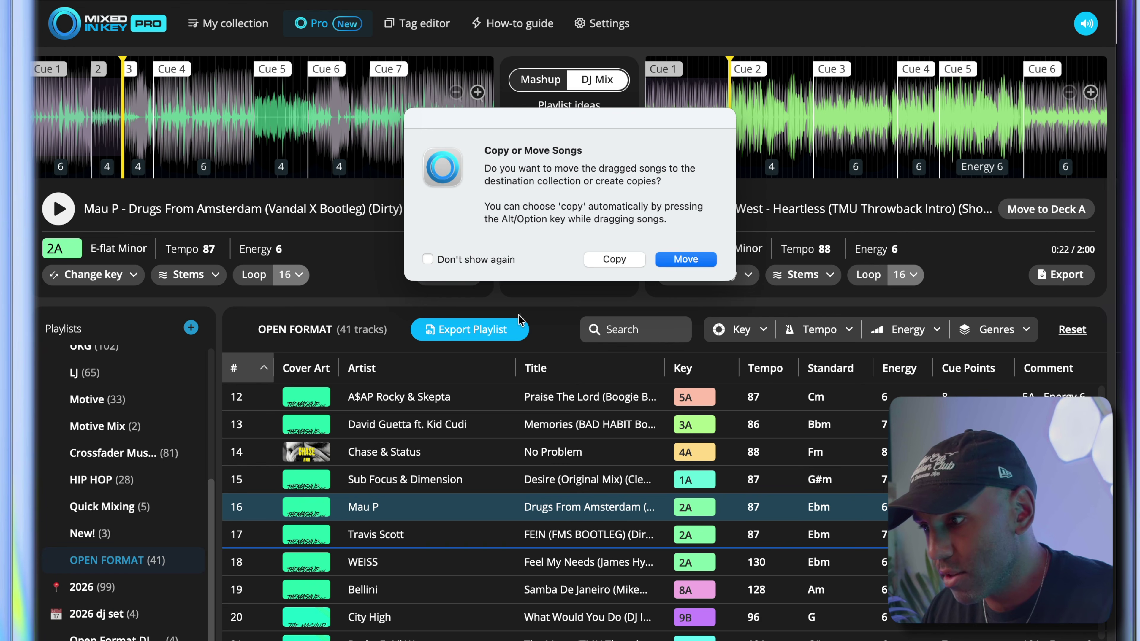
left_click(613, 259)
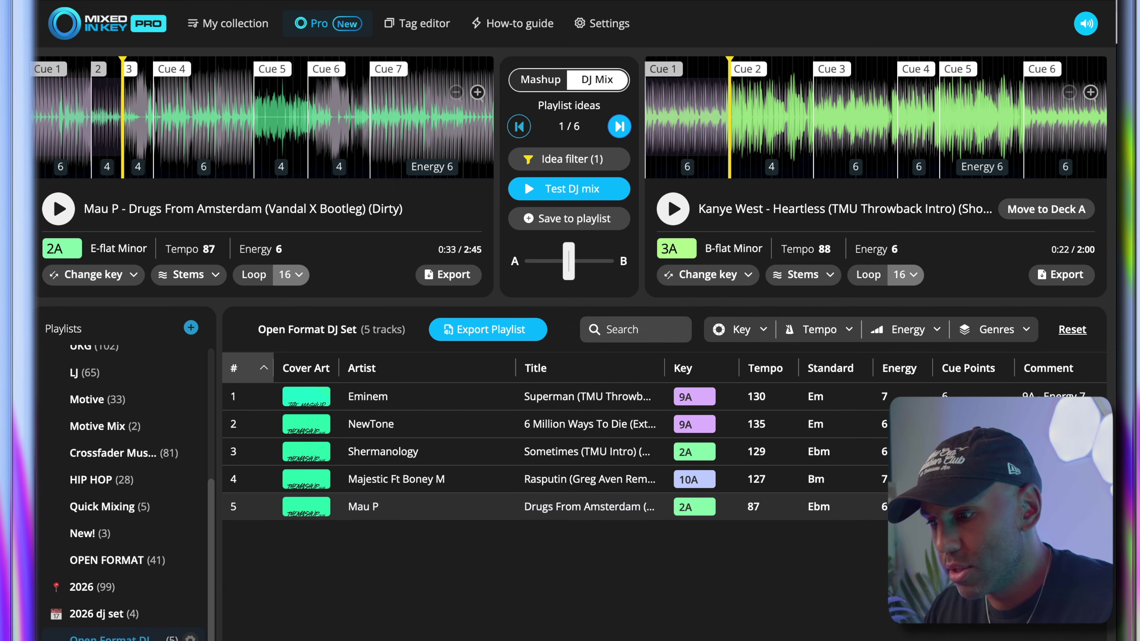
left_click(394, 516)
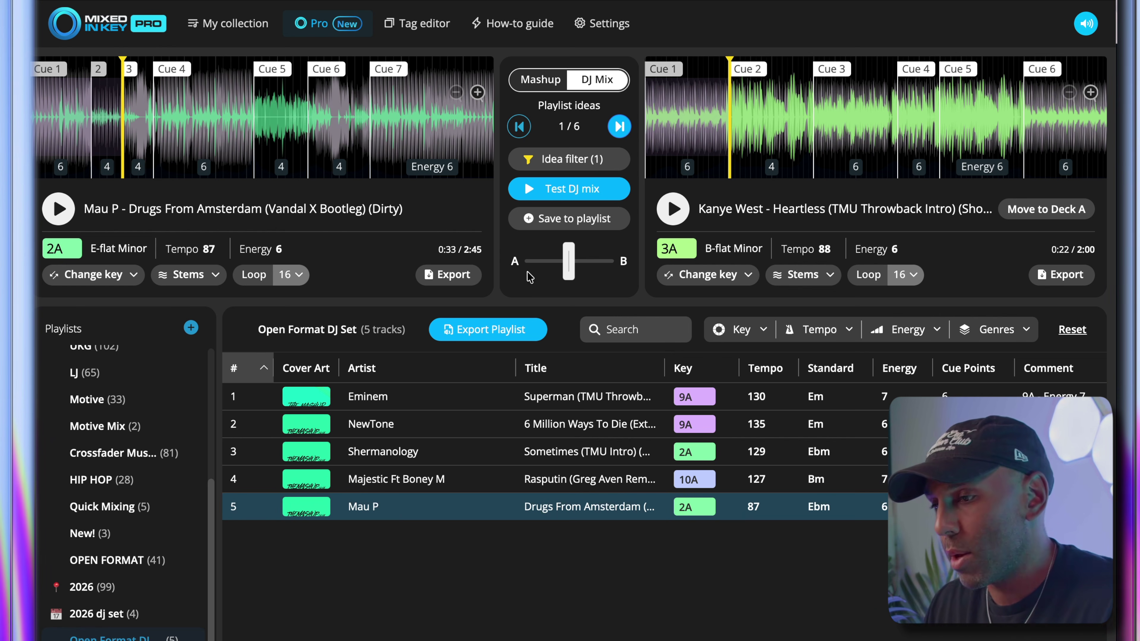
Test the mix of Drugs From Amsterdam from cue 7 with Heartless from cue 2, switching Heartless to its Acapella stem, and stop playback.
left_click(516, 192)
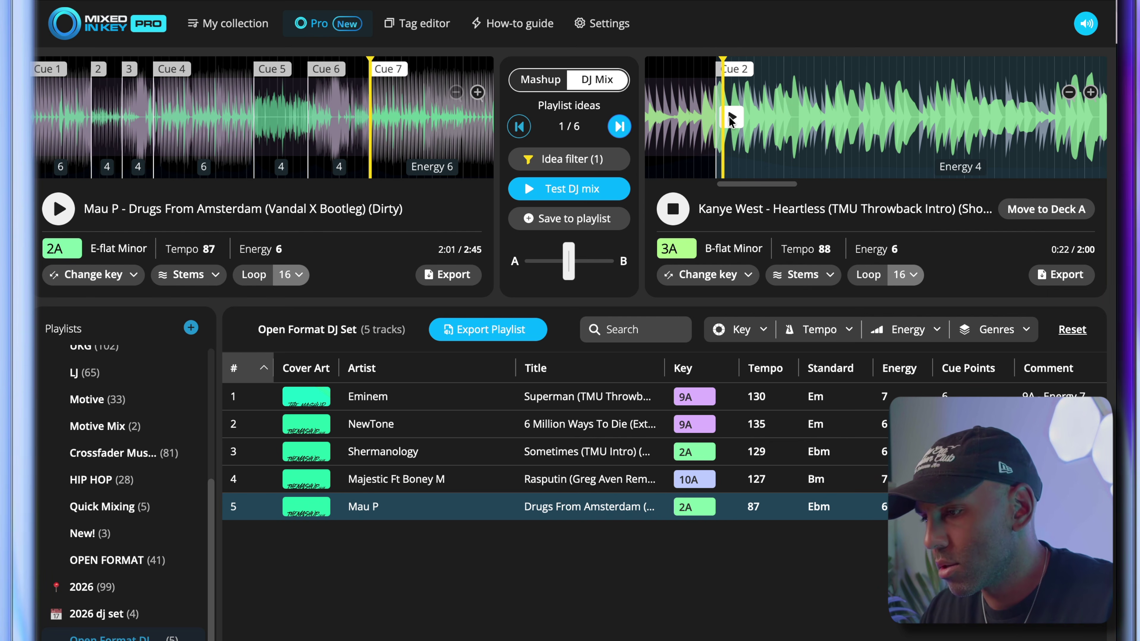
left_click(391, 113)
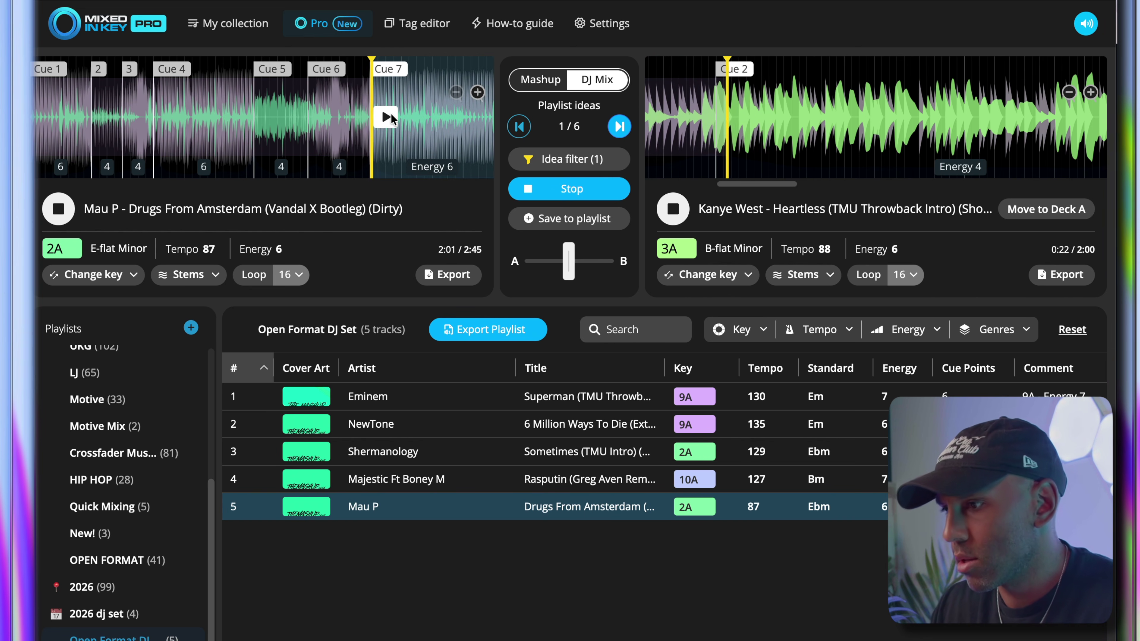
left_click(813, 280)
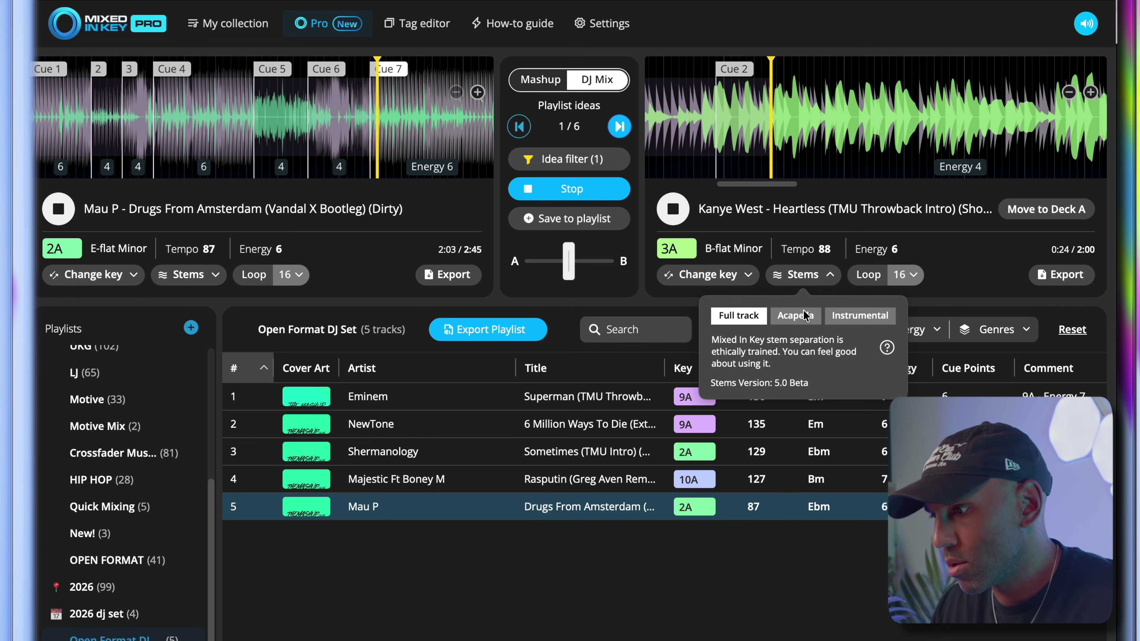
left_click(801, 316)
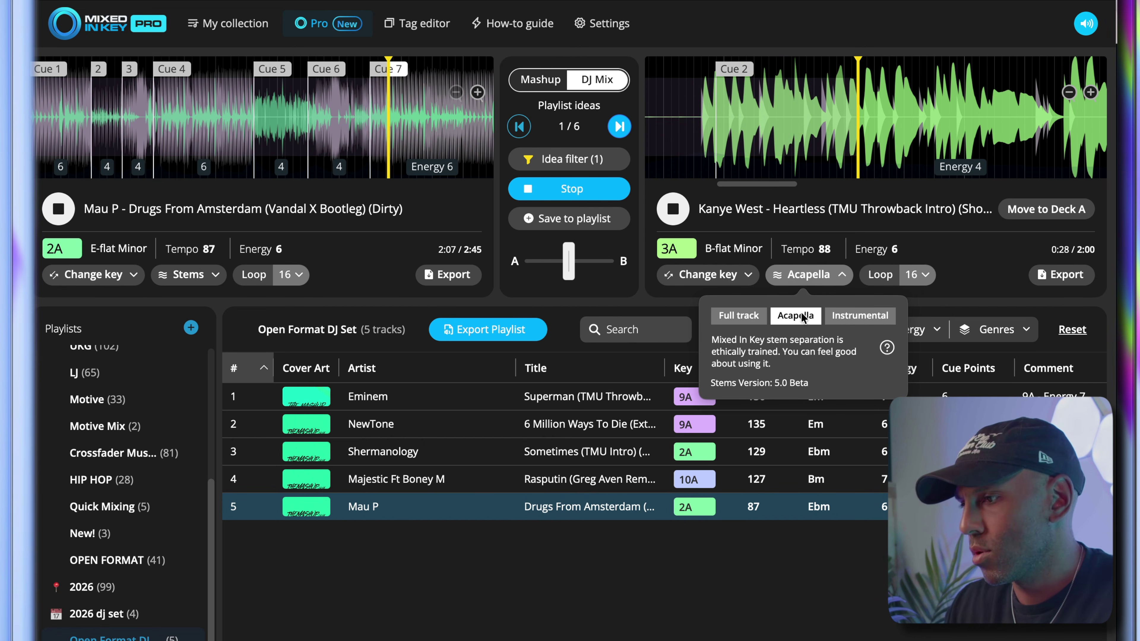
scroll(883, 140, "down", 3)
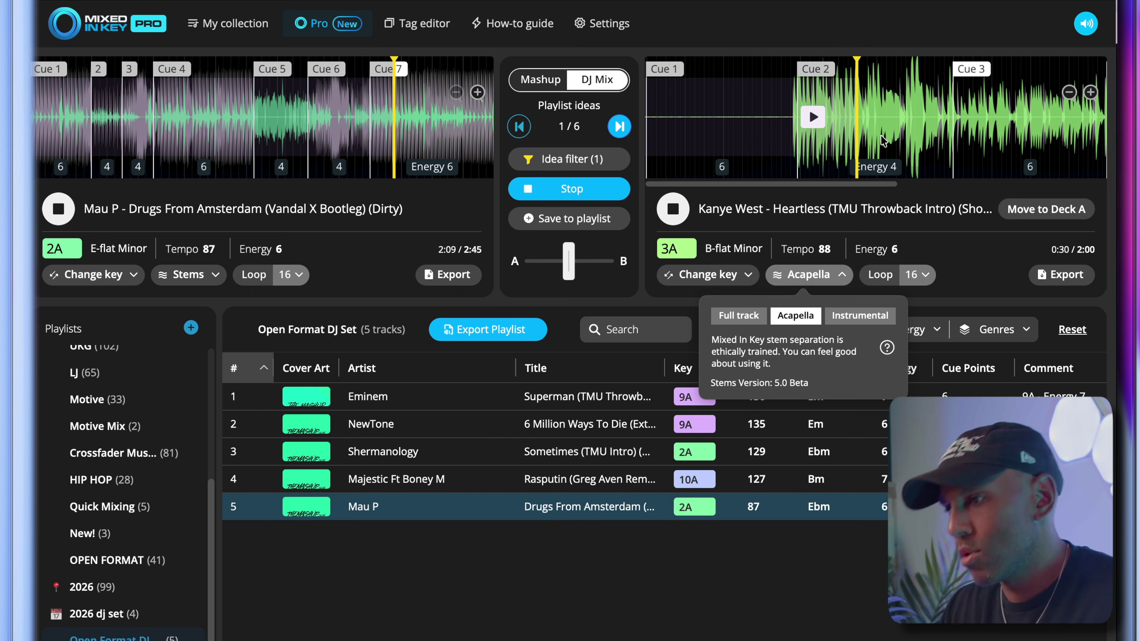
left_click(528, 193)
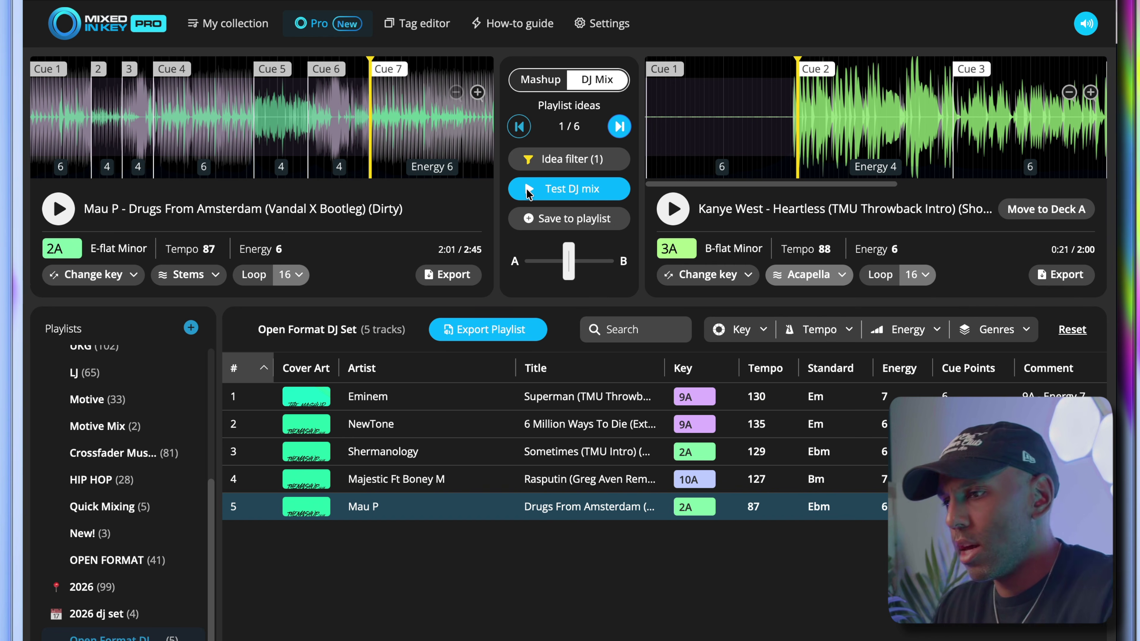